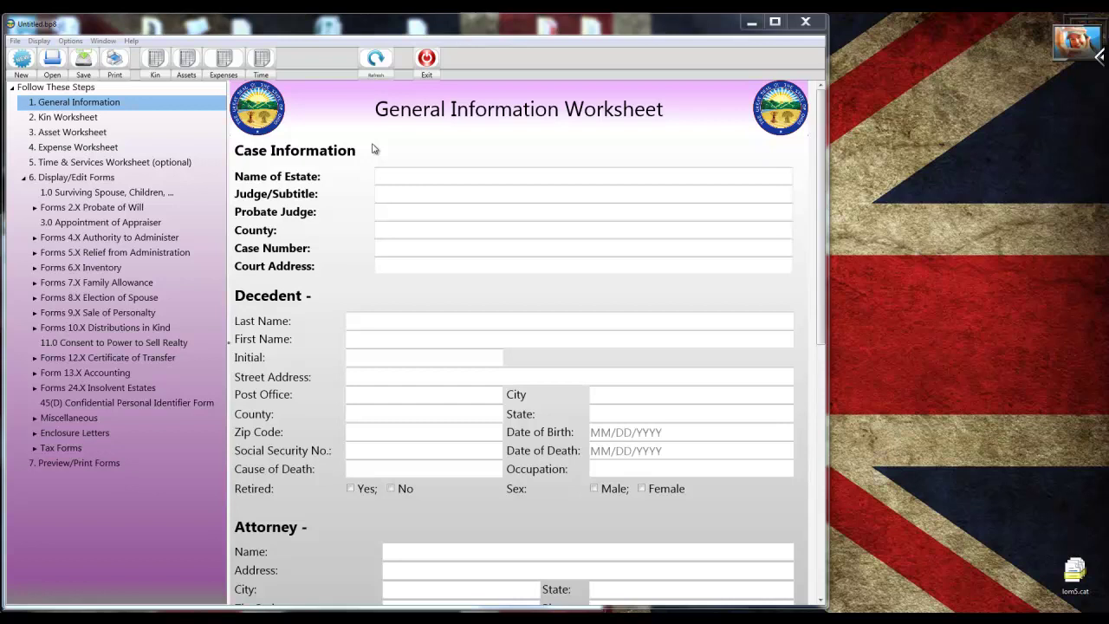
# Enter the estate name, judge, probate judge and county New Washington in Case Information.
pyautogui.click(384, 173)
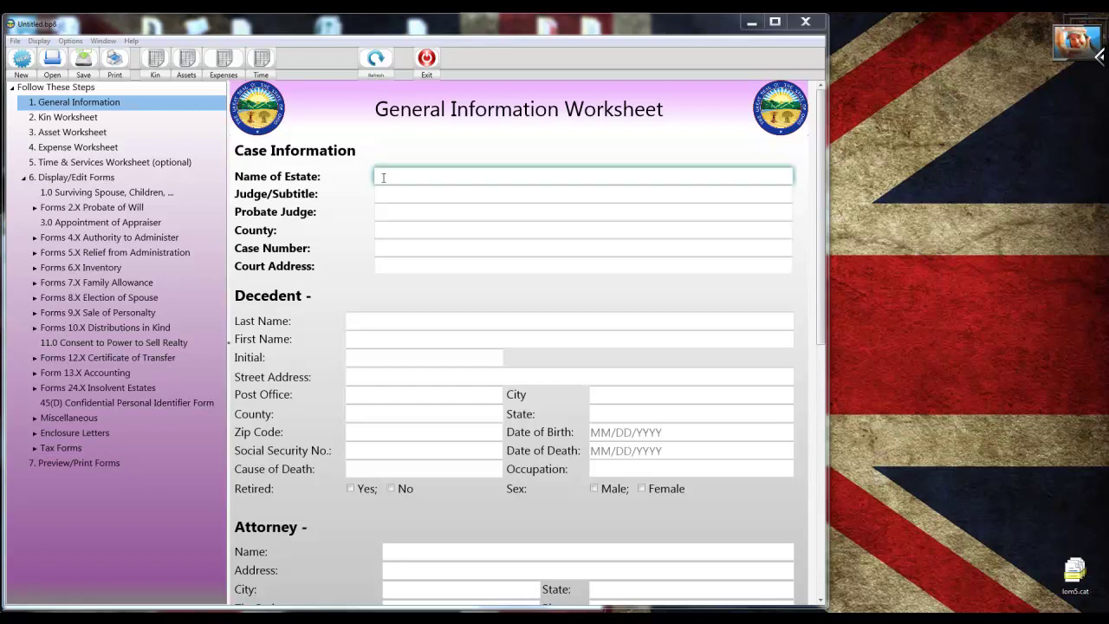
pyautogui.write('Robert T')
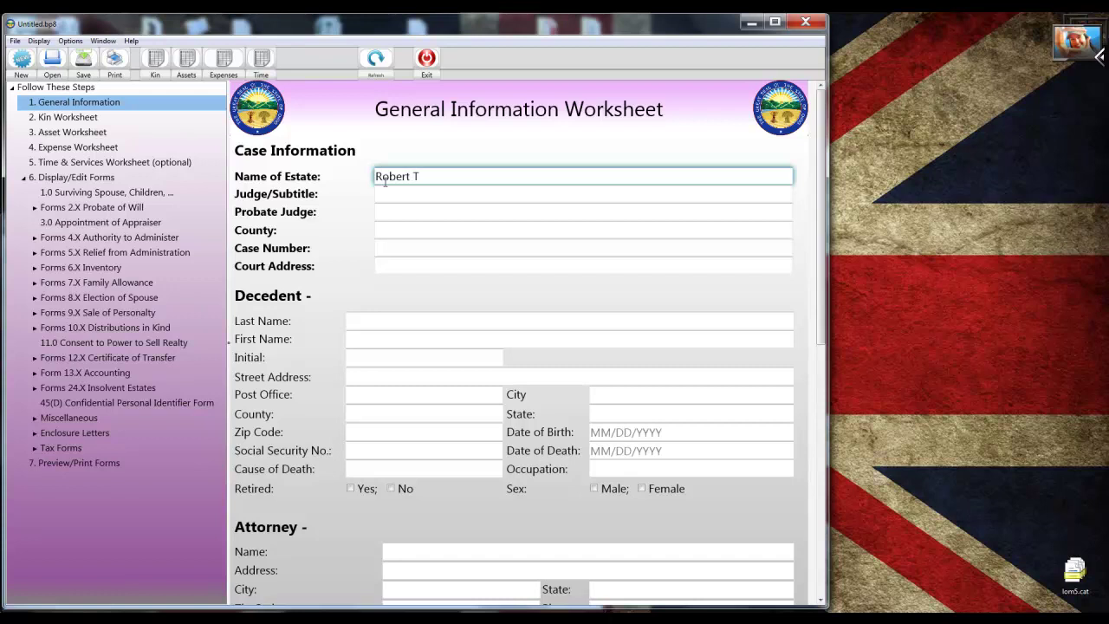
pyautogui.write('. Sample')
pyautogui.click(386, 187)
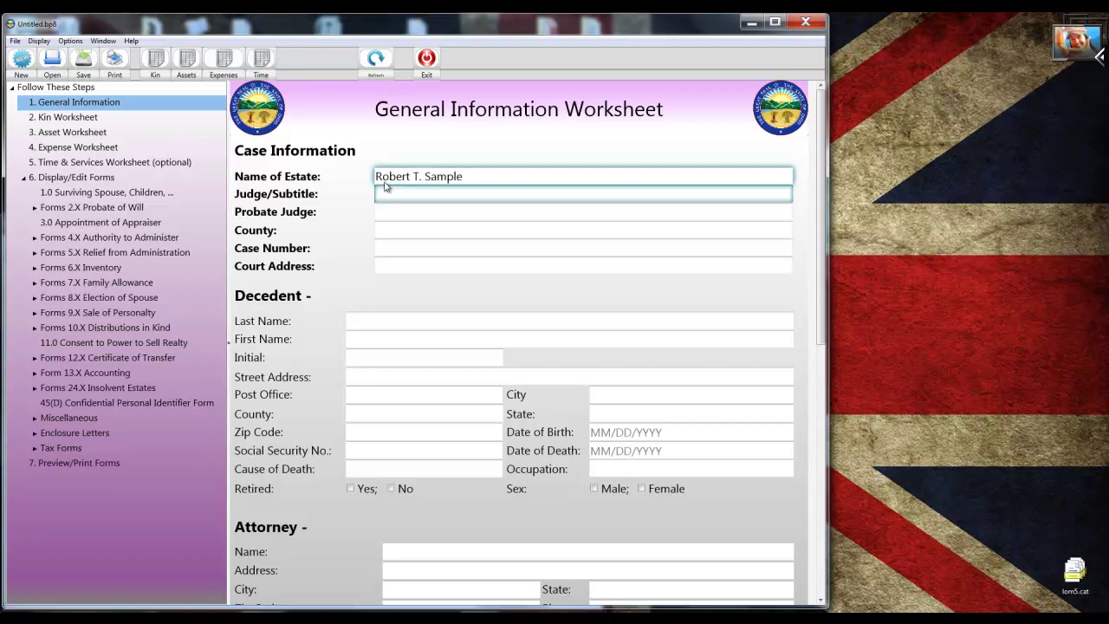
pyautogui.write('Phillip T. Justice')
pyautogui.press('Tab')
pyautogui.write('P')
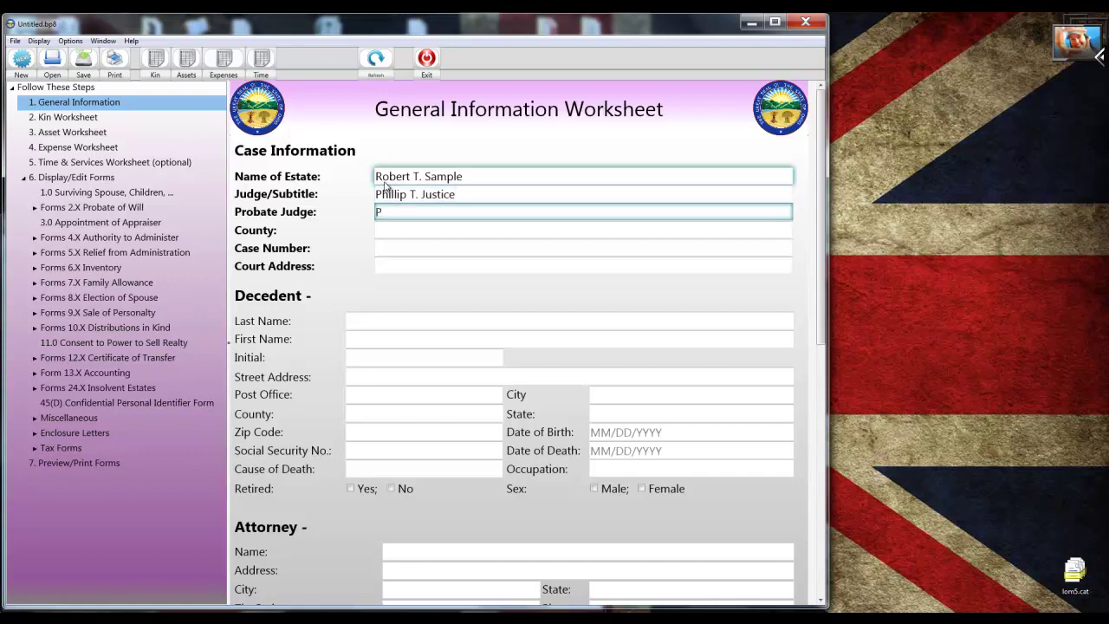
pyautogui.write('hillip T. Justice')
pyautogui.press('Tab')
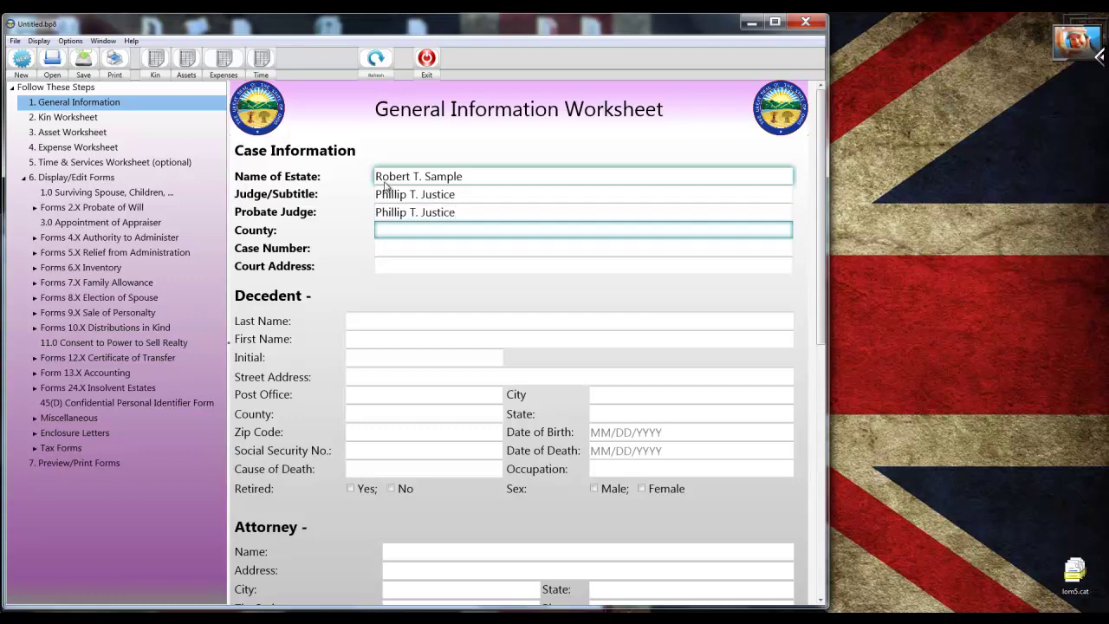
pyautogui.write('New Washington')
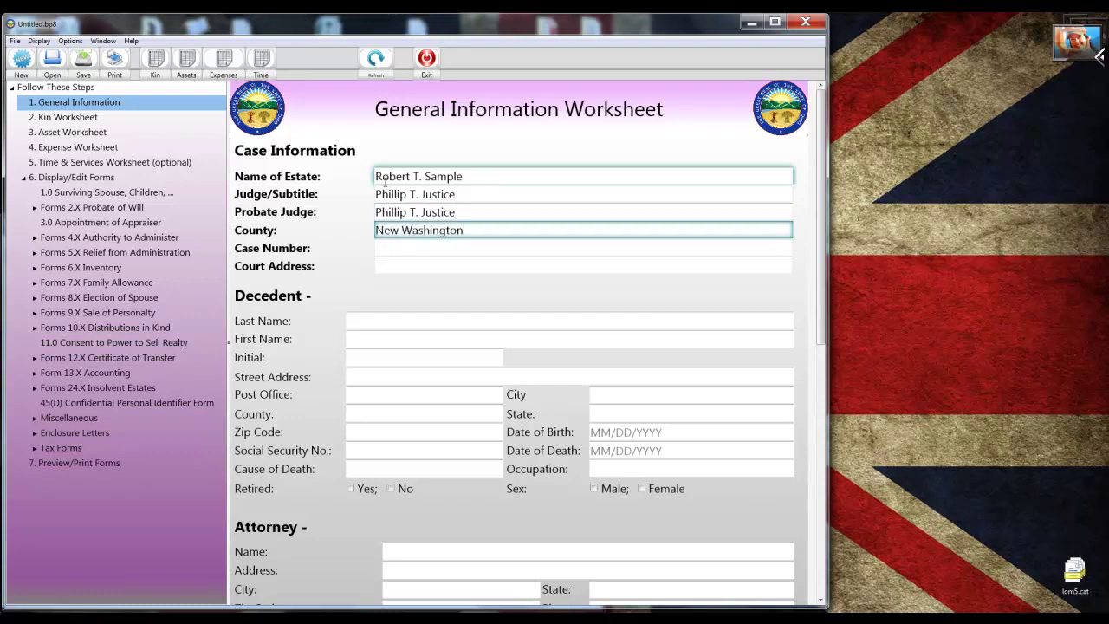
# Fill in the case number and the court's street address, ending in Ohio.
pyautogui.press('Tab')
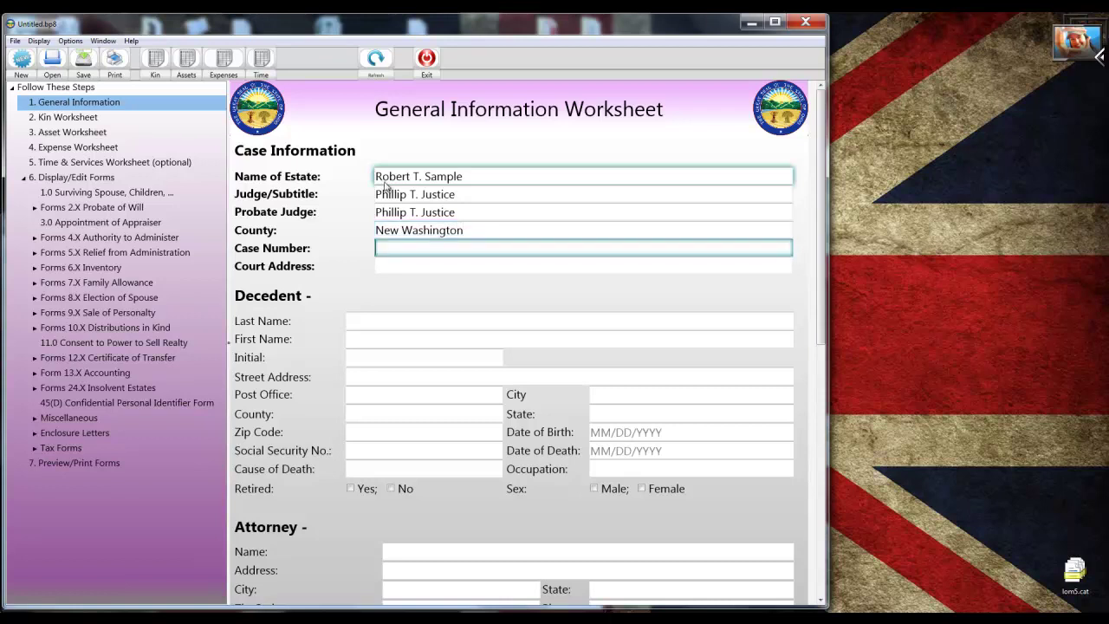
pyautogui.write('2017 PB 22394')
pyautogui.press('Tab')
pyautogui.write('1234')
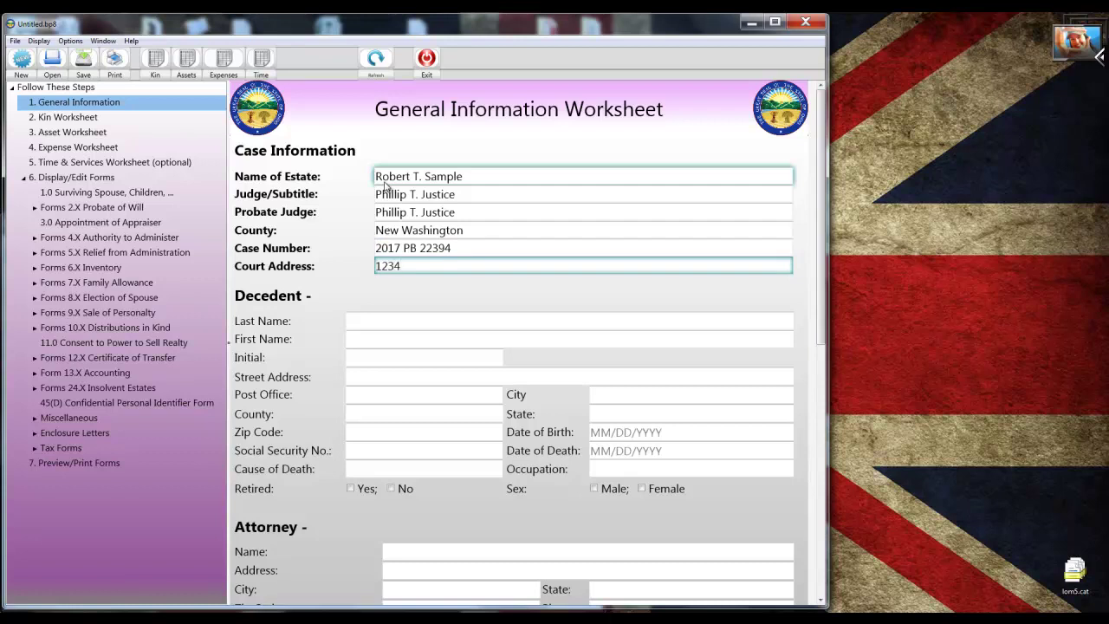
pyautogui.write(' Court Street, New Wash')
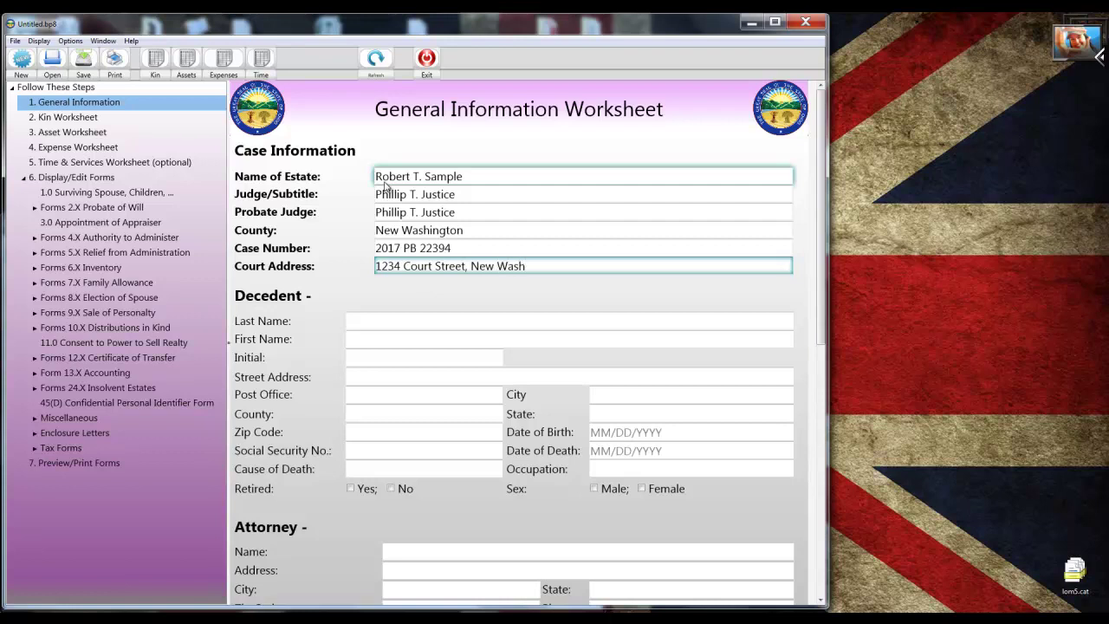
pyautogui.write('ington, Ohio 44999')
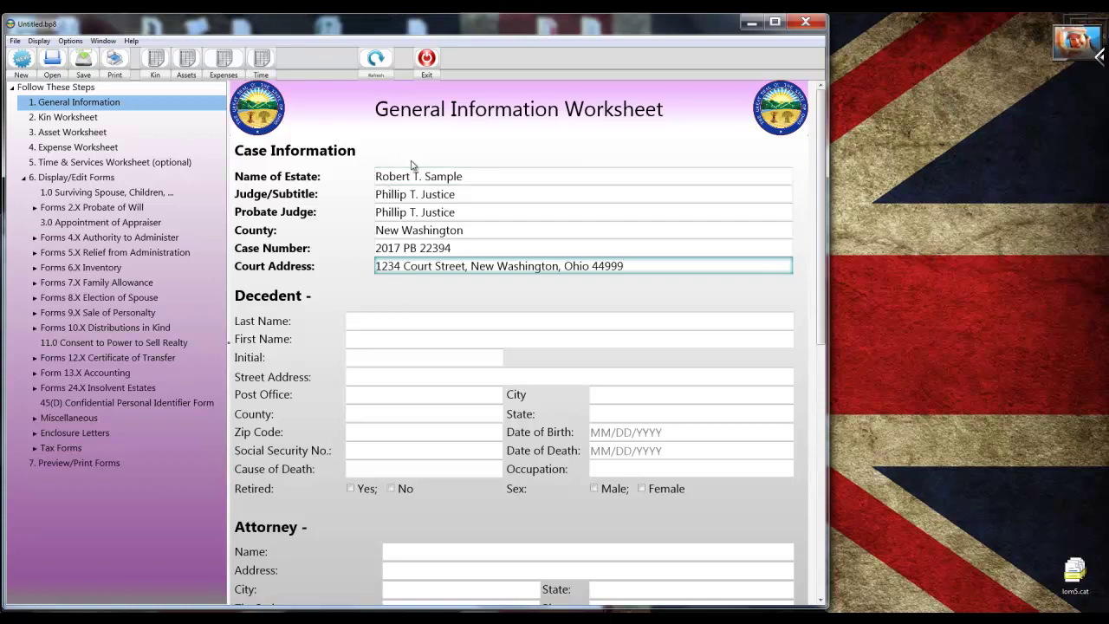
# Discard the unsaved entries, open Sample General Information (1).bp8 and review its filled details.
pyautogui.click(54, 60)
pyautogui.click(574, 369)
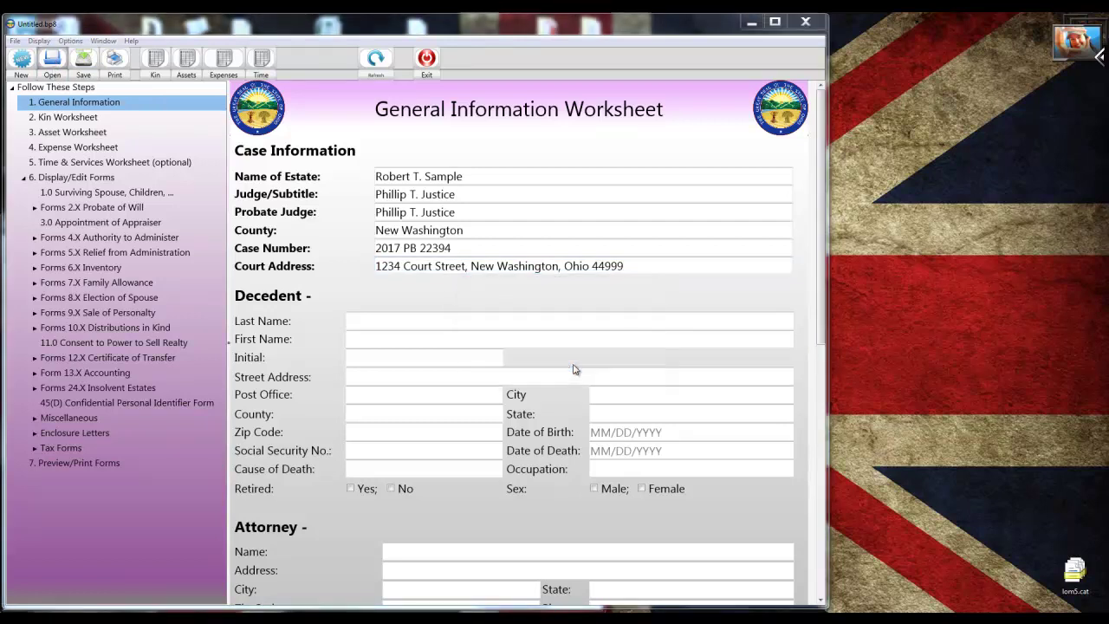
pyautogui.click(560, 196)
pyautogui.doubleClick(560, 195)
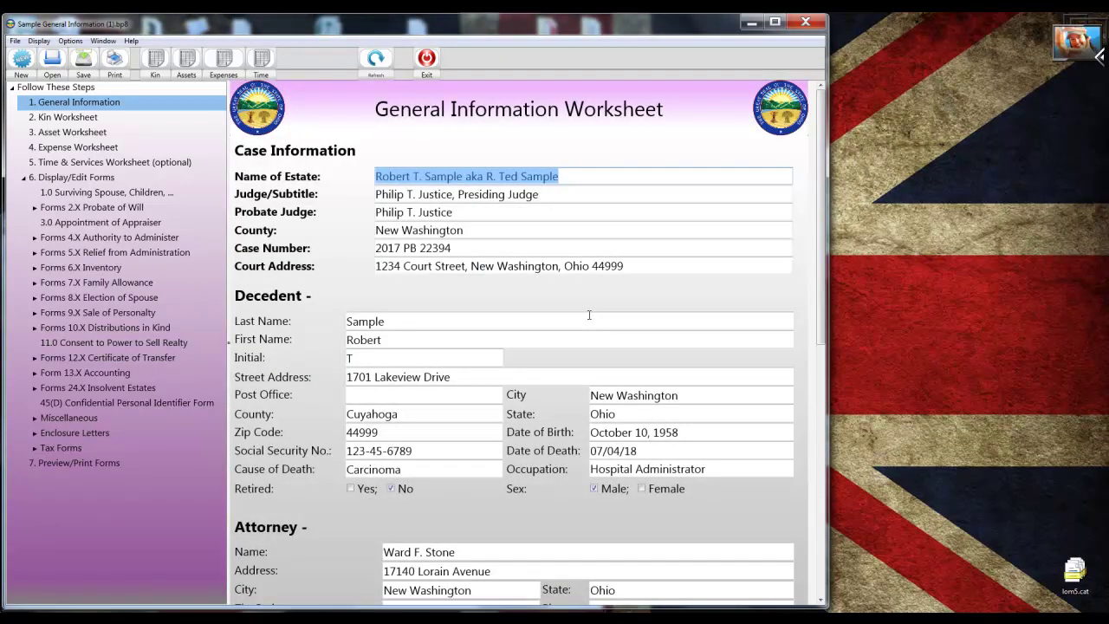
pyautogui.scroll(-3, 391, 295)
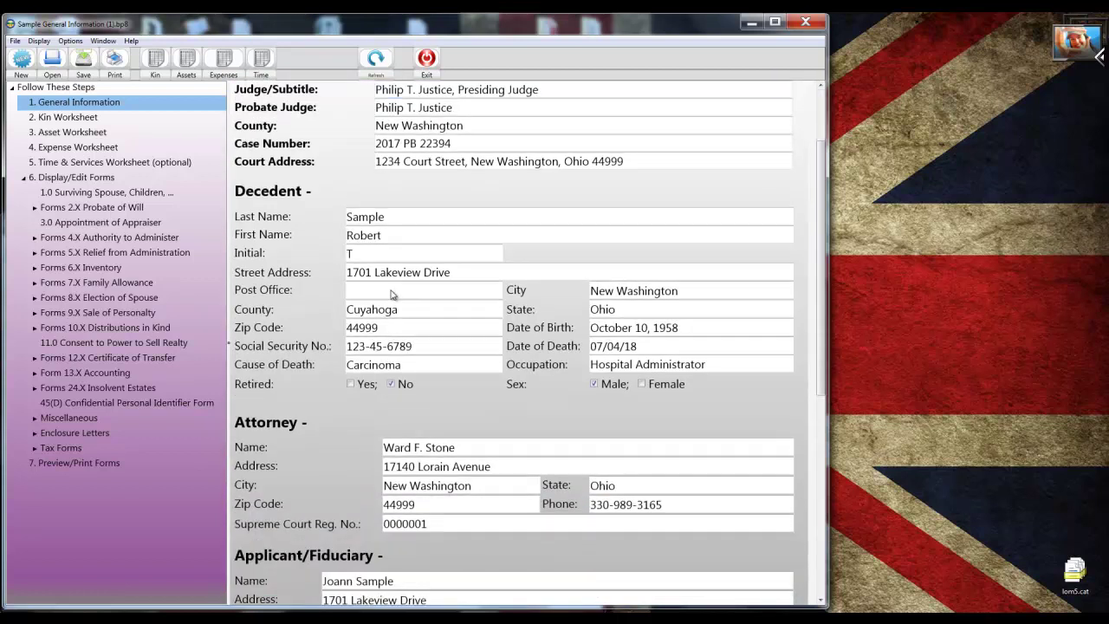
pyautogui.scroll(-3, 391, 295)
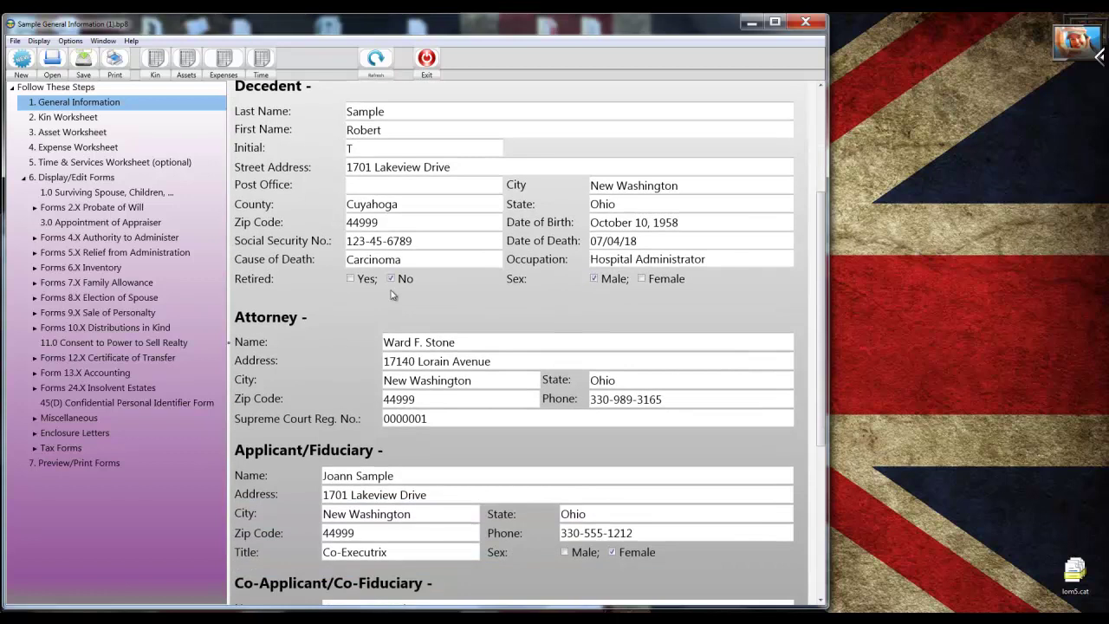
pyautogui.scroll(-3, 391, 296)
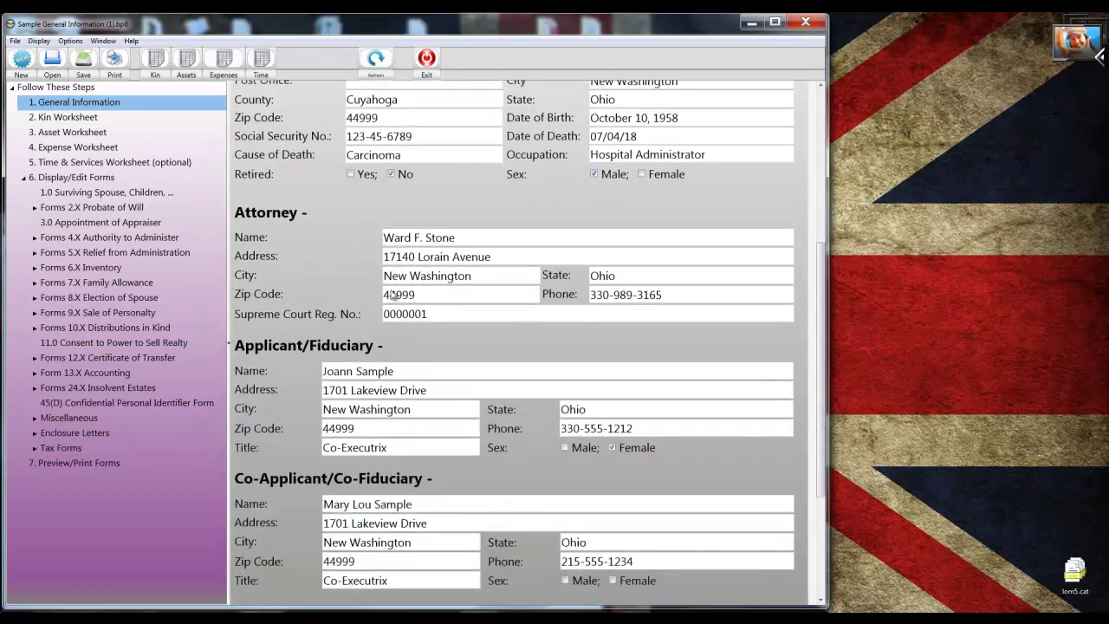
pyautogui.scroll(-3, 391, 296)
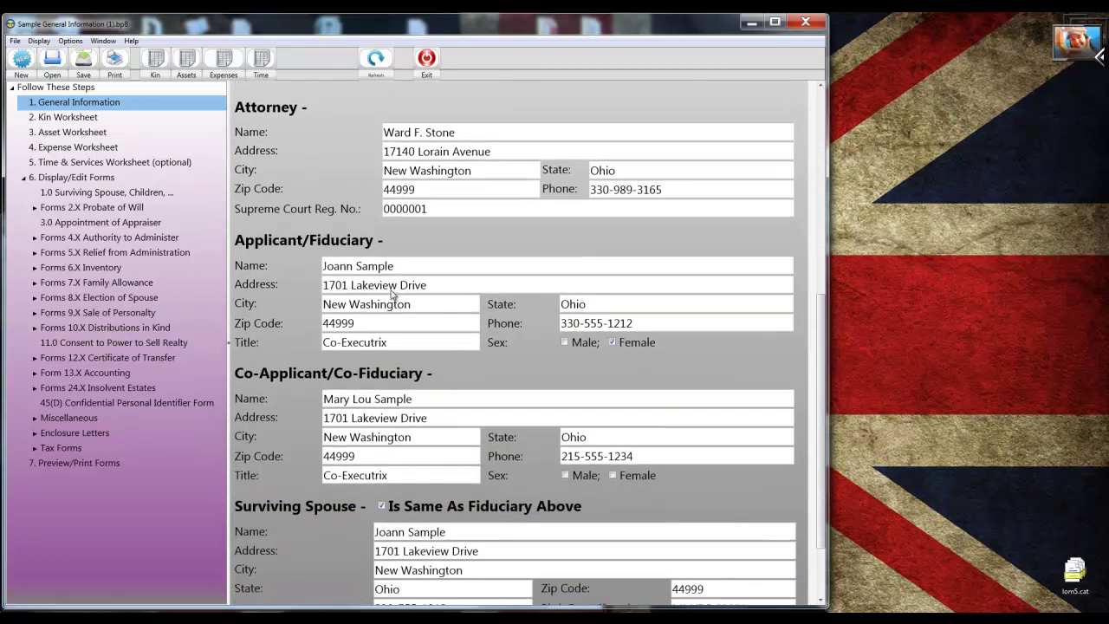
pyautogui.scroll(-3, 391, 296)
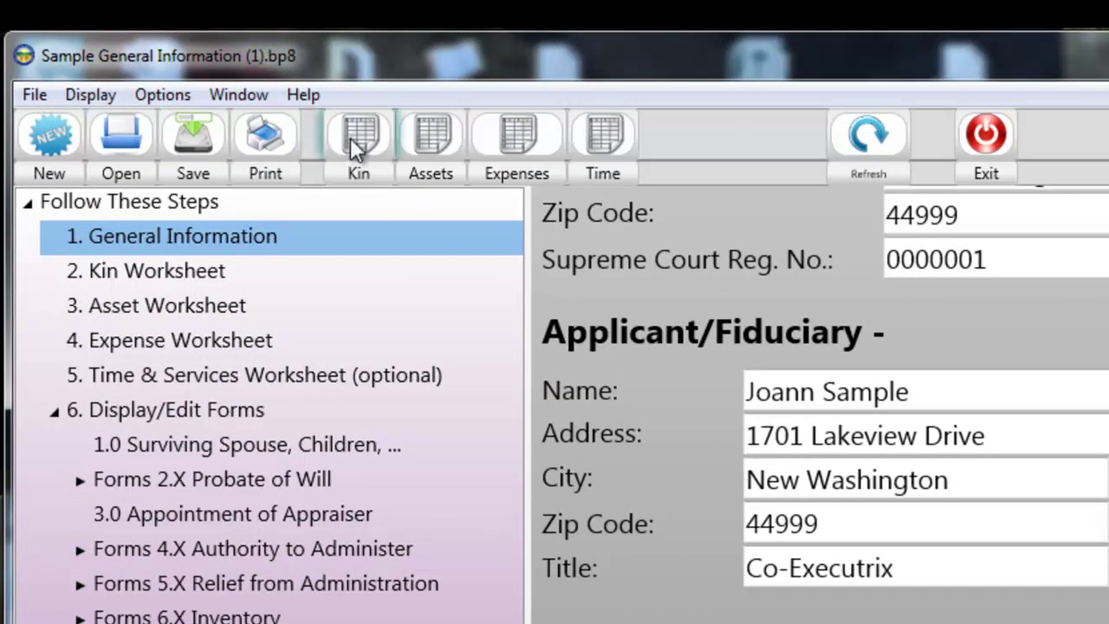
# Open the kin worksheet and add a new record with the third person's name.
pyautogui.click(350, 138)
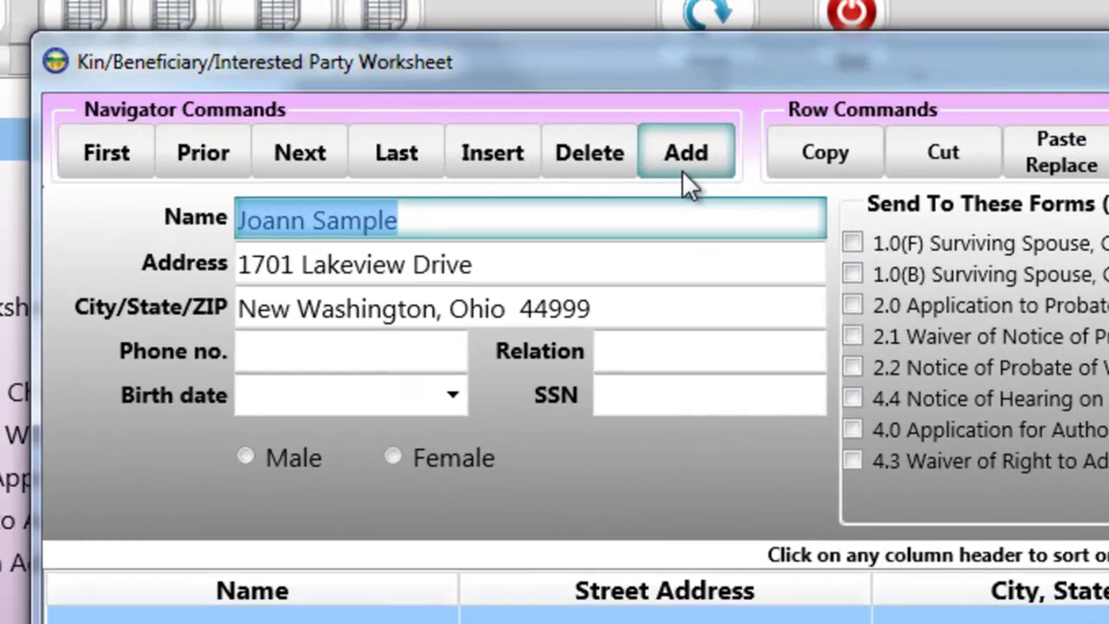
pyautogui.click(682, 170)
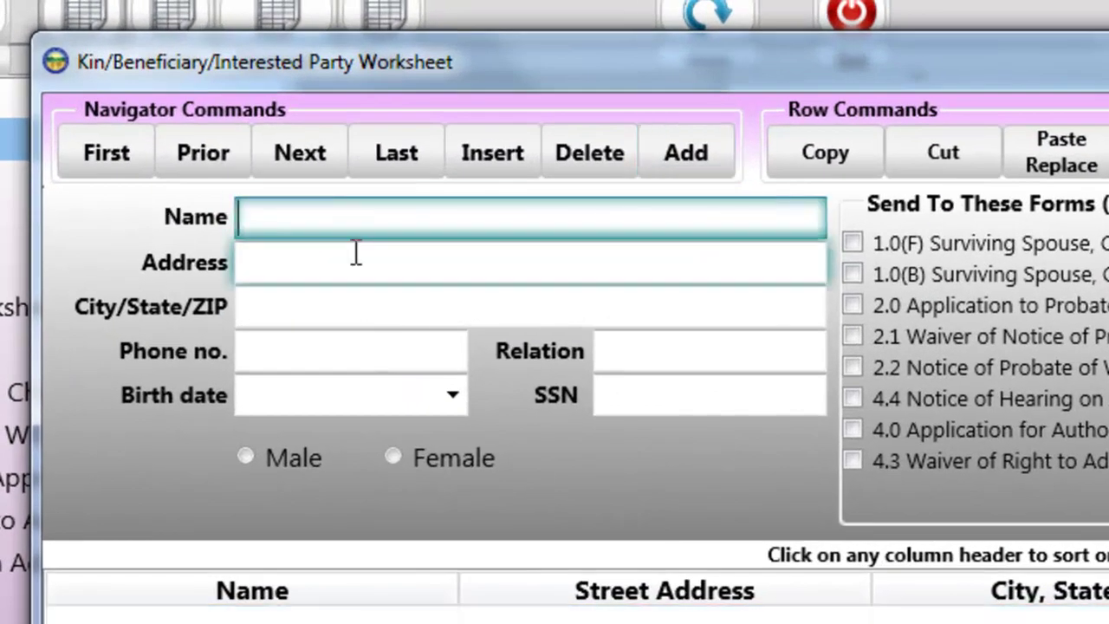
pyautogui.write('Judith Sample')
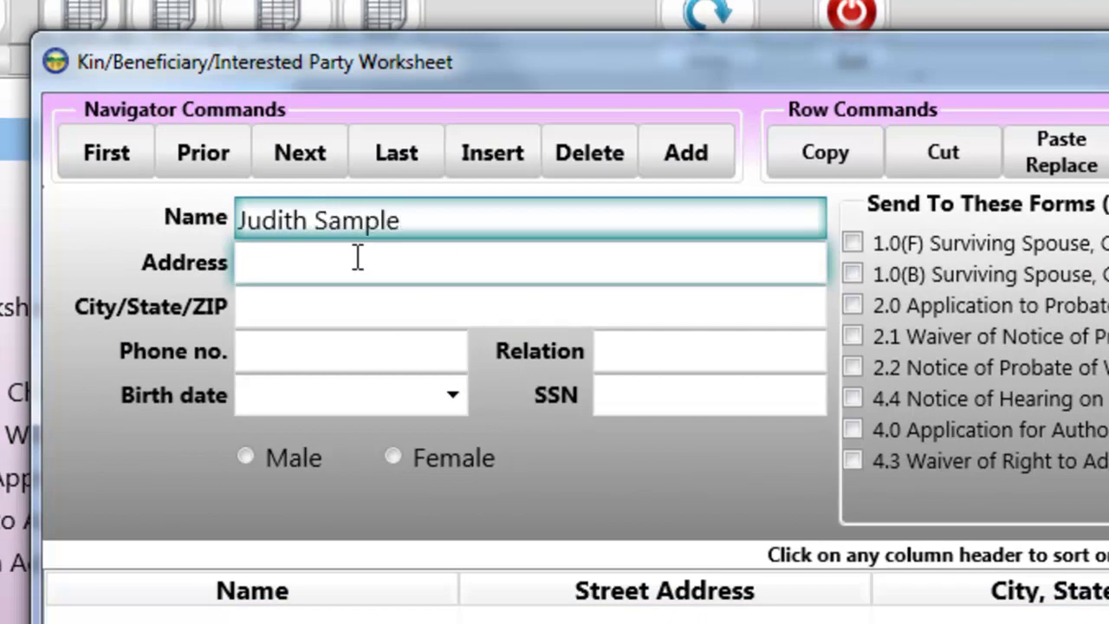
# Fill in the new kin's street address, city/state/ZIP and relation 'Daughter'.
pyautogui.click(358, 257)
pyautogui.write('1701 Lakew')
pyautogui.press('BackSpace')
pyautogui.write('view Drive')
pyautogui.press('Tab')
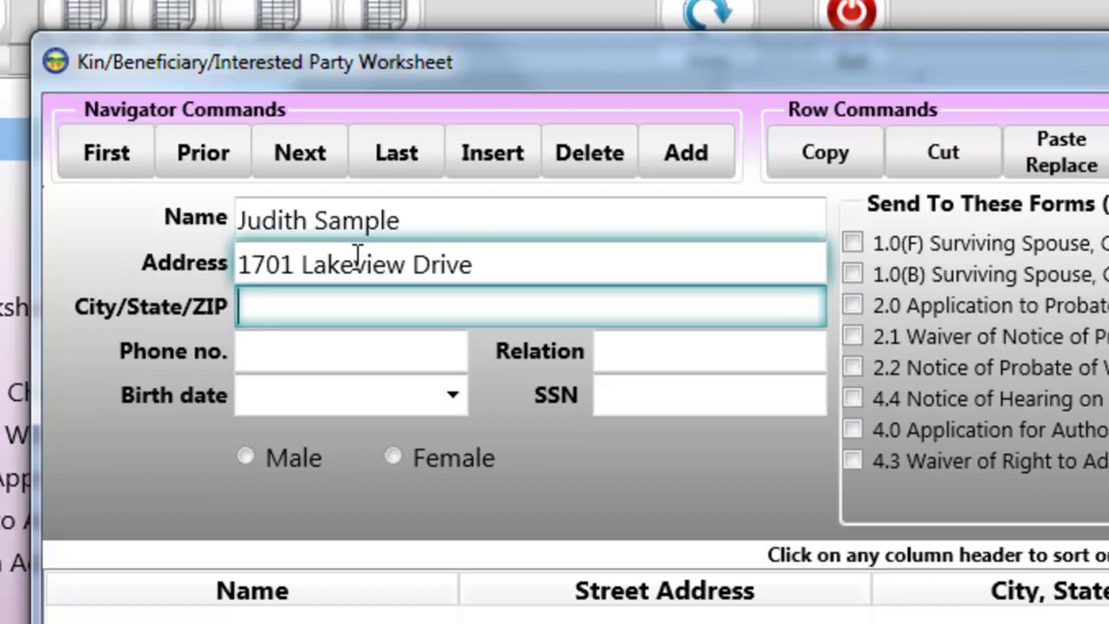
pyautogui.write('New W')
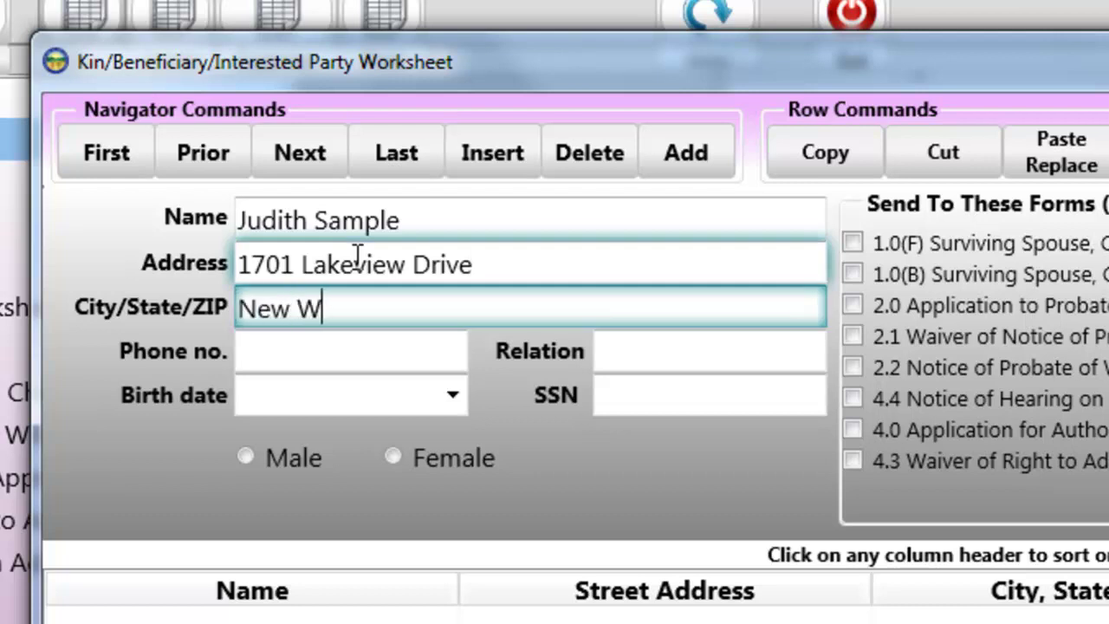
pyautogui.write('ashington')
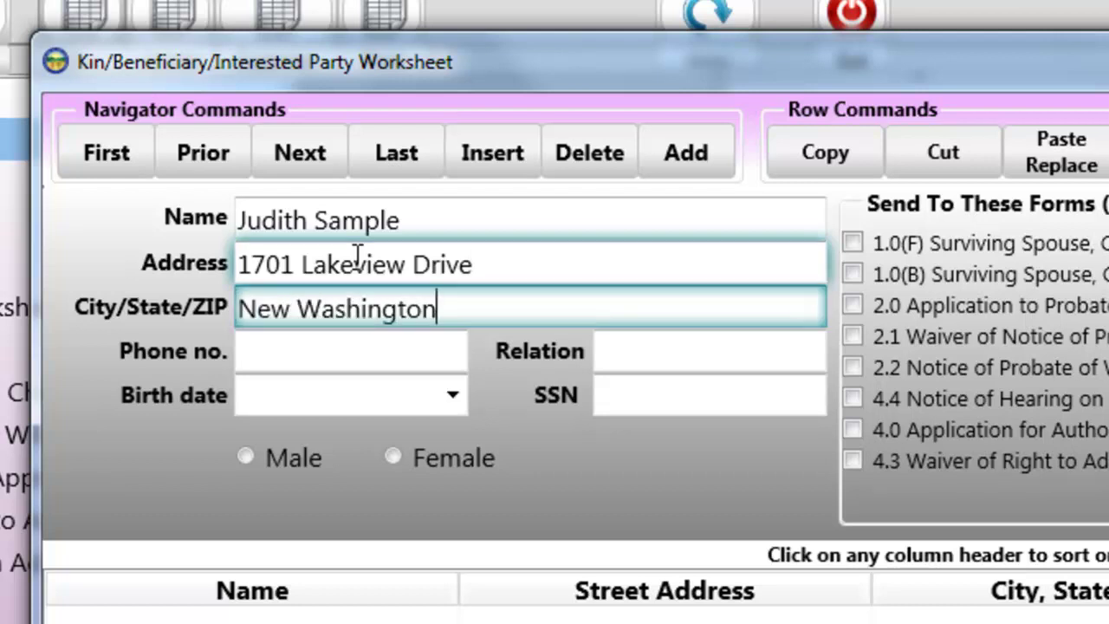
pyautogui.write(', OH ')
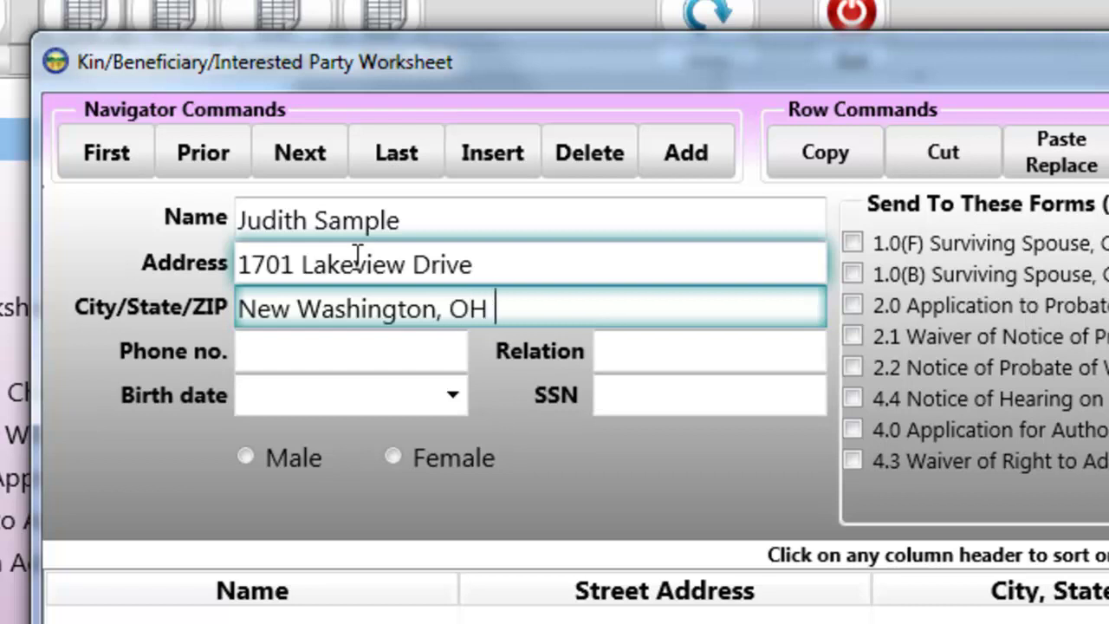
pyautogui.write('4499')
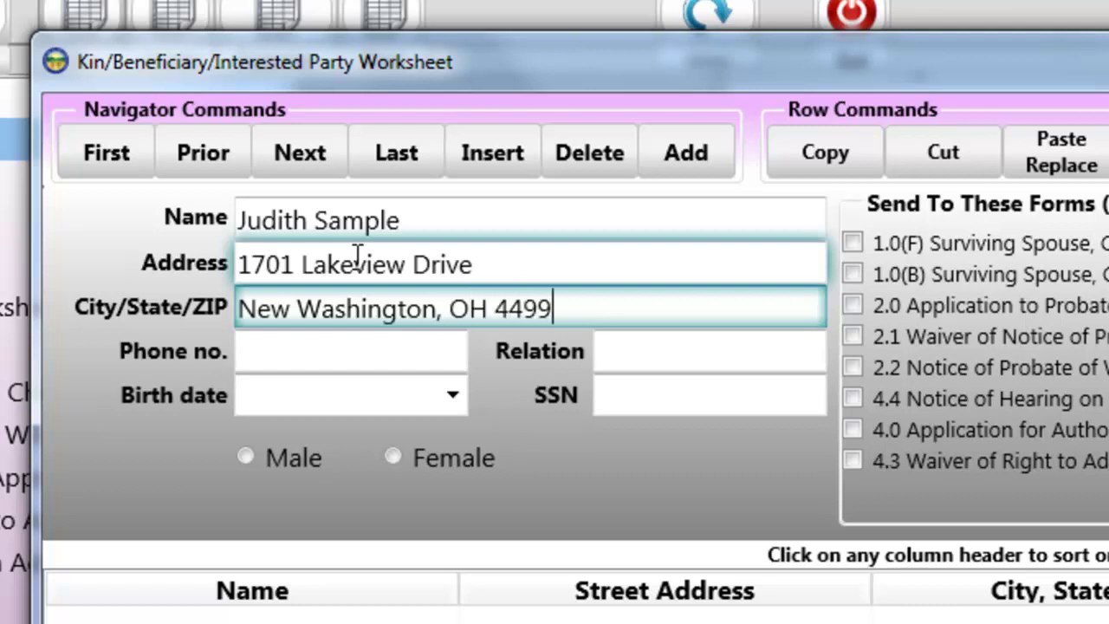
pyautogui.write('9')
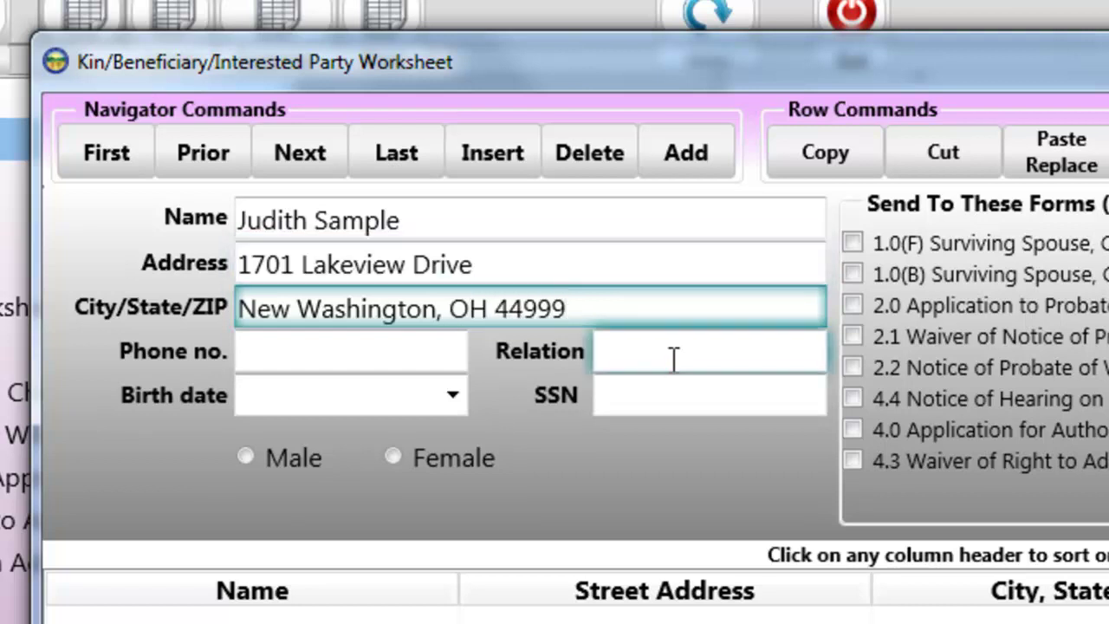
pyautogui.click(672, 355)
pyautogui.write('Daugh')
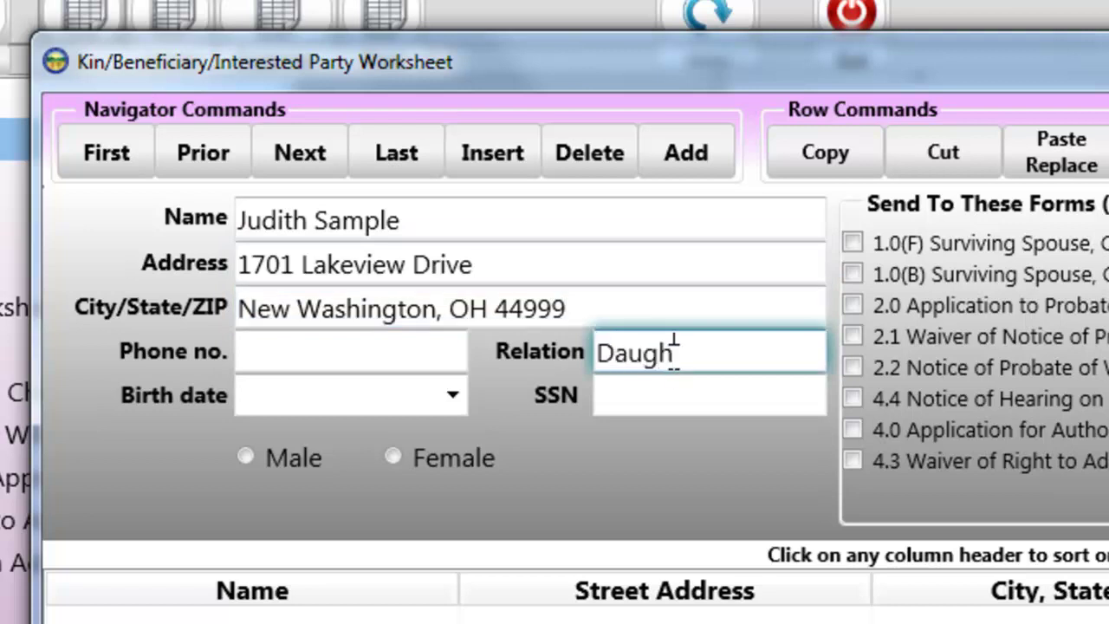
pyautogui.write('ter')
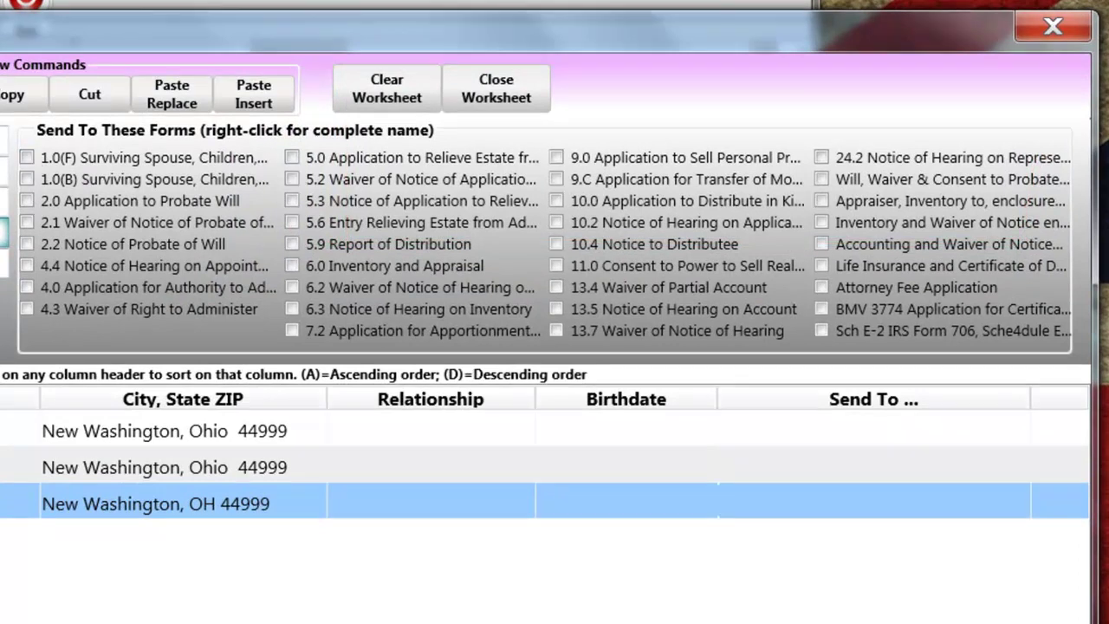
# Send the first kin entry to forms 1.0(F), 1.0(B), 2.0, 4.0, 6.0 and 13.7.
pyautogui.click(165, 431)
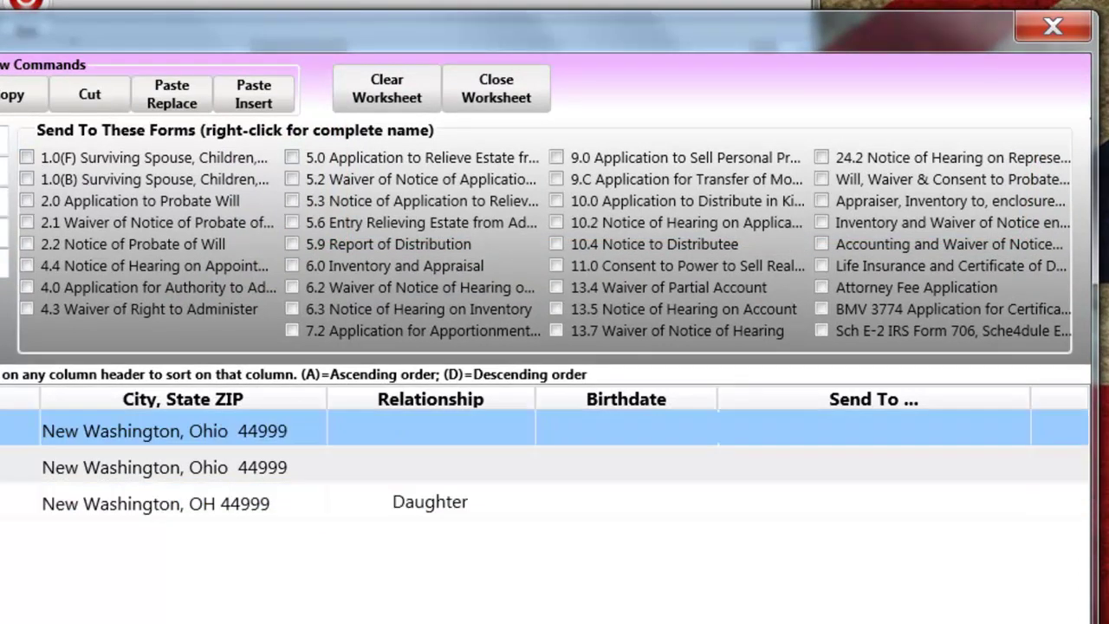
pyautogui.click(27, 158)
pyautogui.click(27, 179)
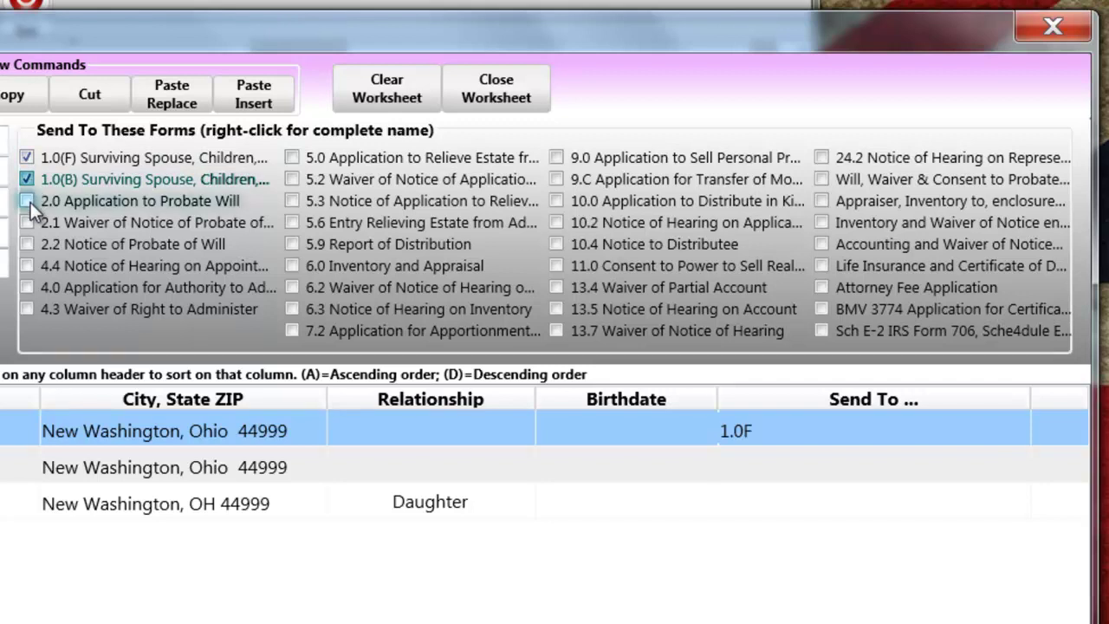
pyautogui.click(30, 202)
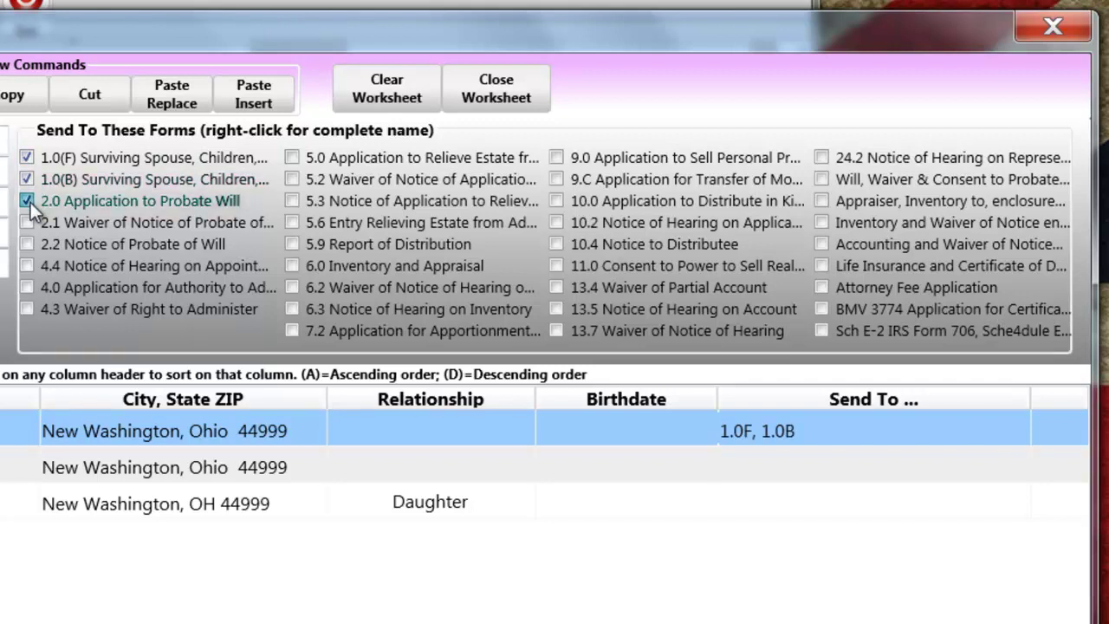
pyautogui.click(29, 286)
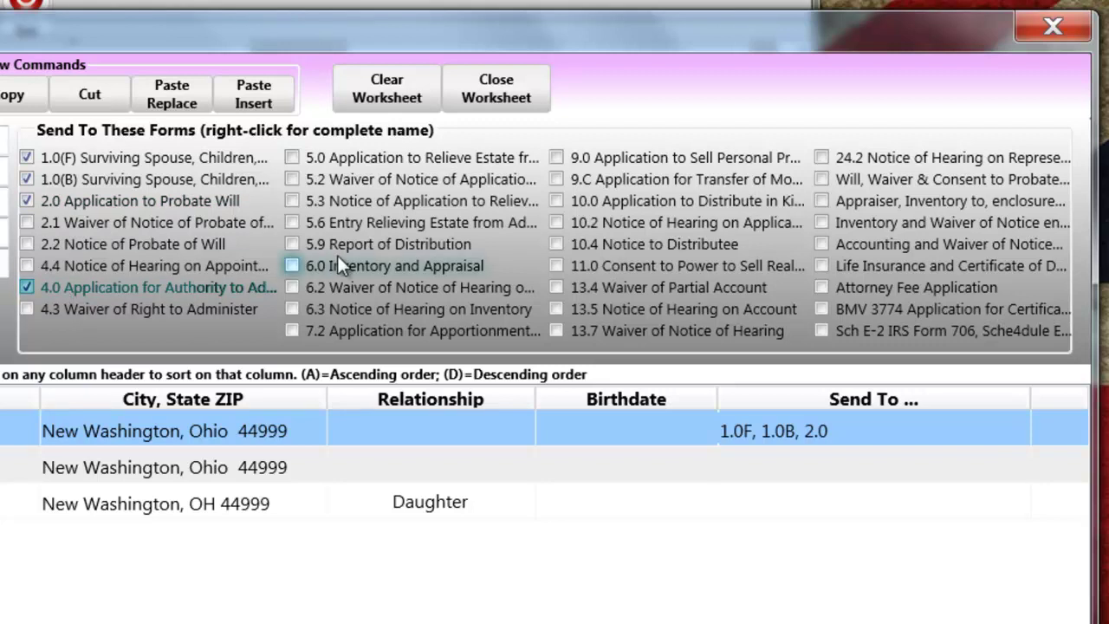
pyautogui.click(292, 269)
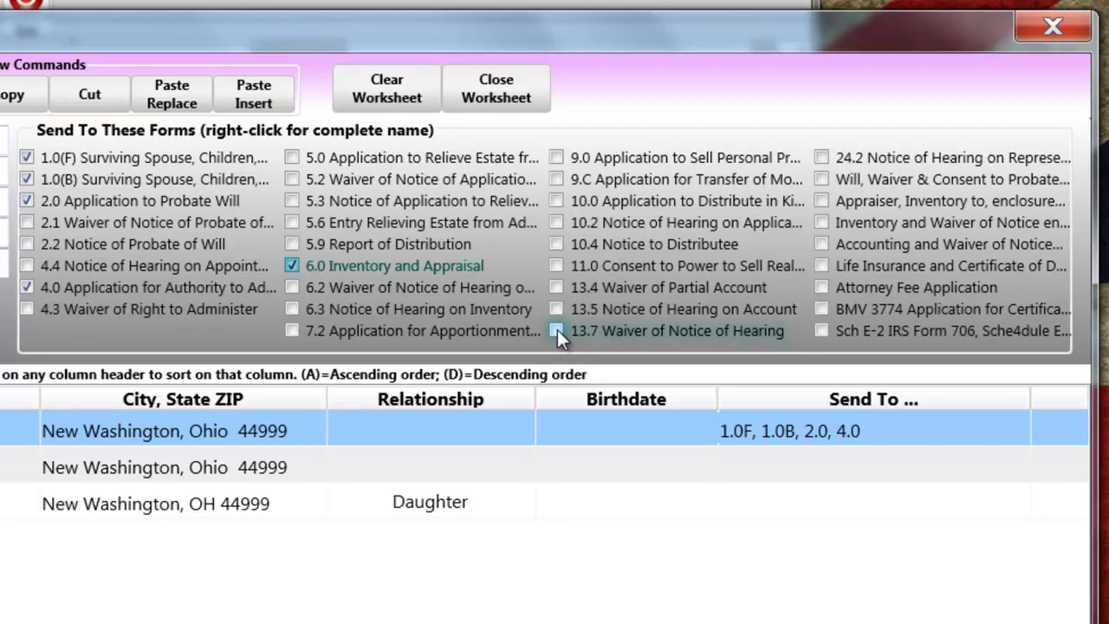
pyautogui.click(556, 330)
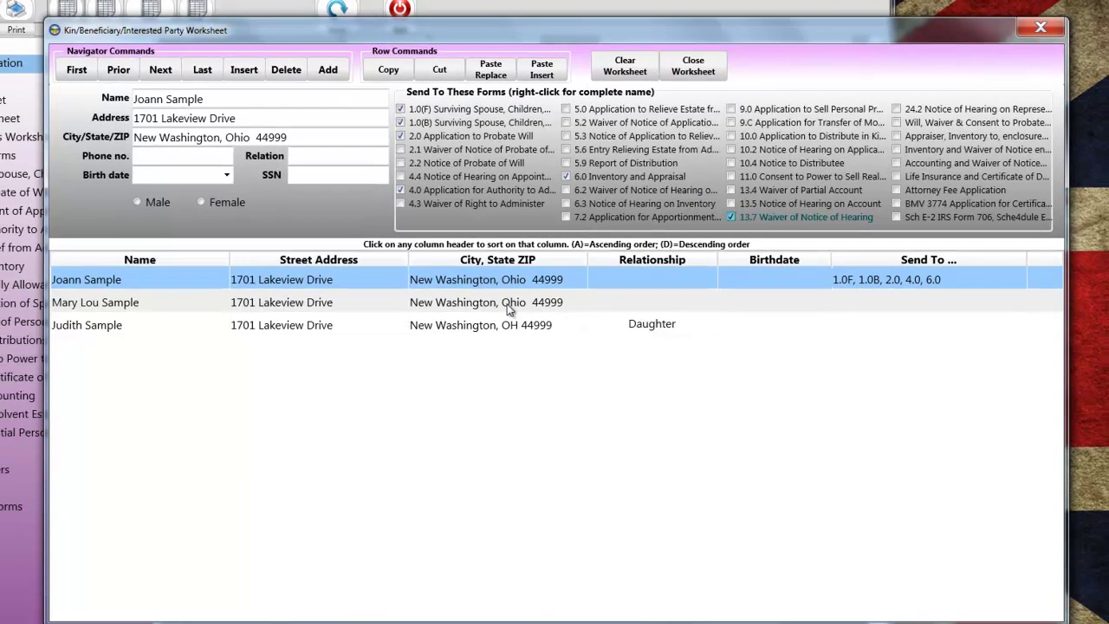
# Send the second kin entry to forms 1.0(F), 1.0(B), 2.0, 4.0, 6.0 and 13.7.
pyautogui.click(507, 305)
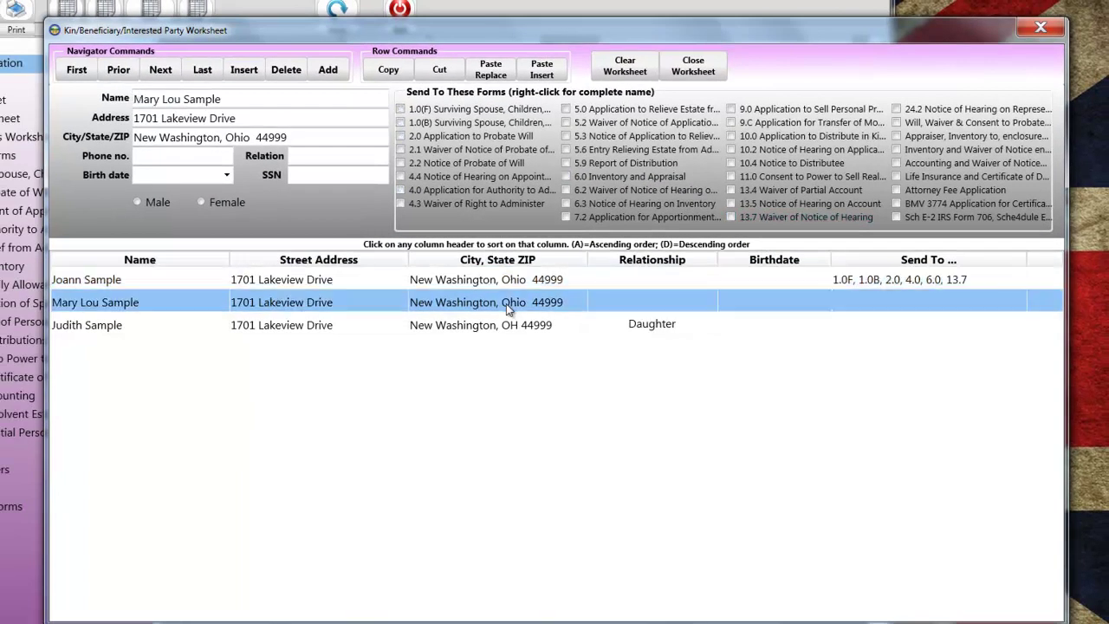
pyautogui.click(400, 110)
pyautogui.click(400, 123)
pyautogui.click(400, 136)
pyautogui.click(400, 190)
pyautogui.click(567, 177)
pyautogui.click(731, 217)
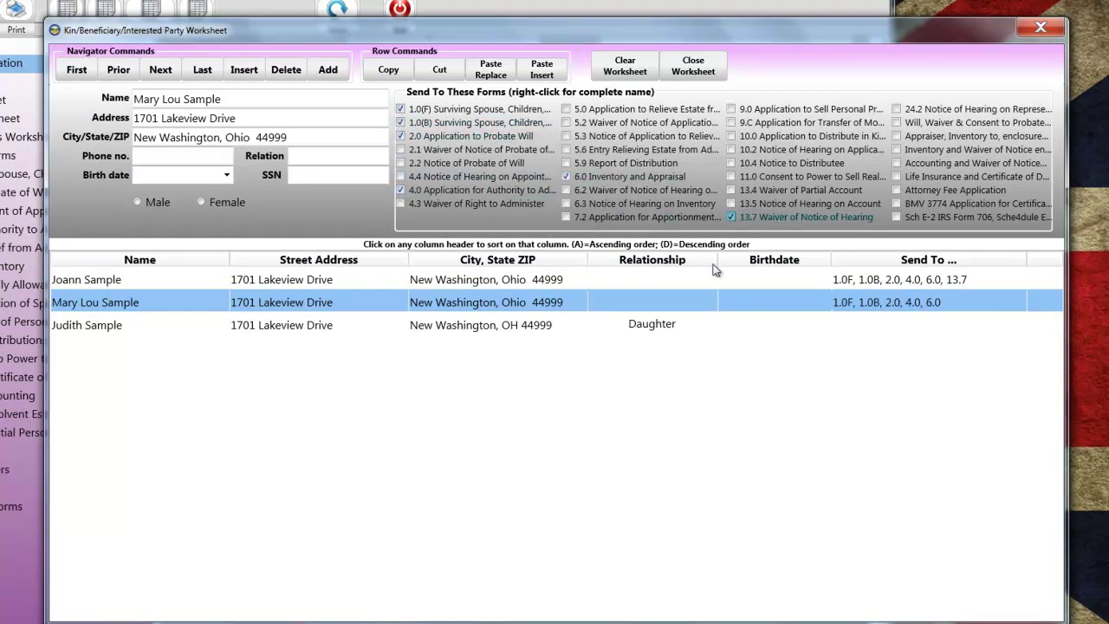
# Send the daughter's entry to forms 1.0(F), 1.0(B), 2.0, 4.0, 6.0 and 13.7.
pyautogui.click(652, 326)
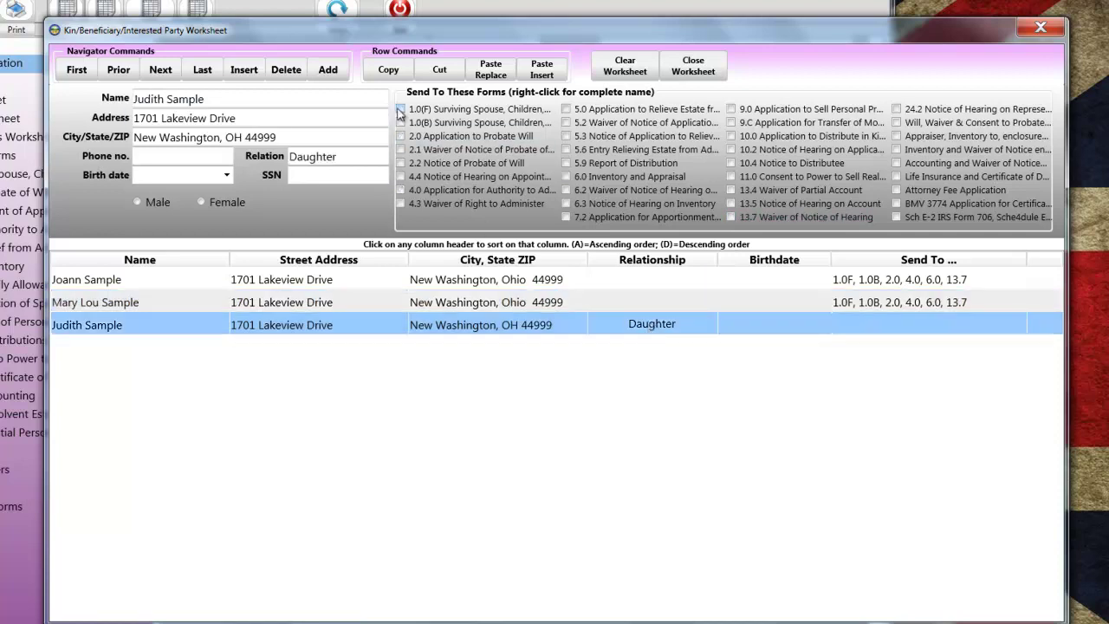
pyautogui.click(400, 109)
pyautogui.click(400, 123)
pyautogui.click(400, 136)
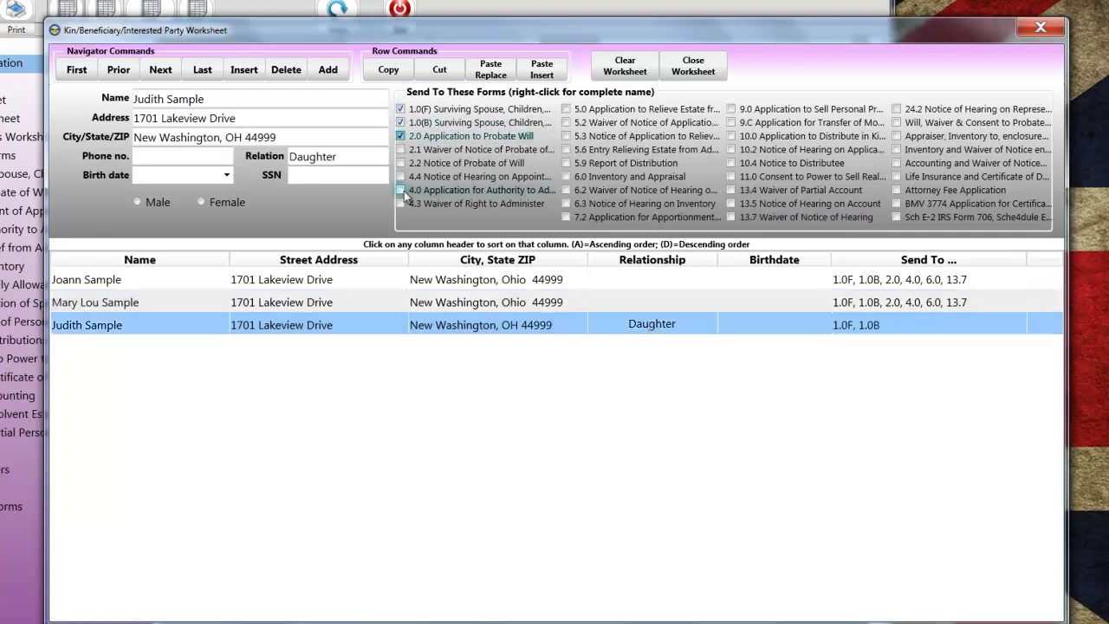
pyautogui.click(401, 190)
pyautogui.click(566, 177)
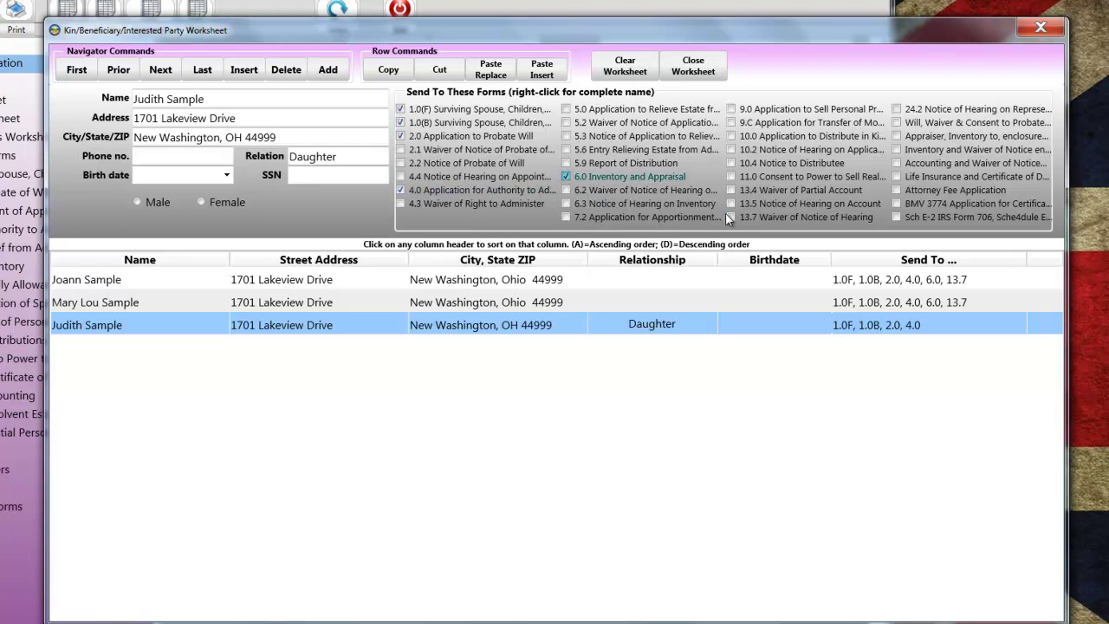
pyautogui.click(731, 216)
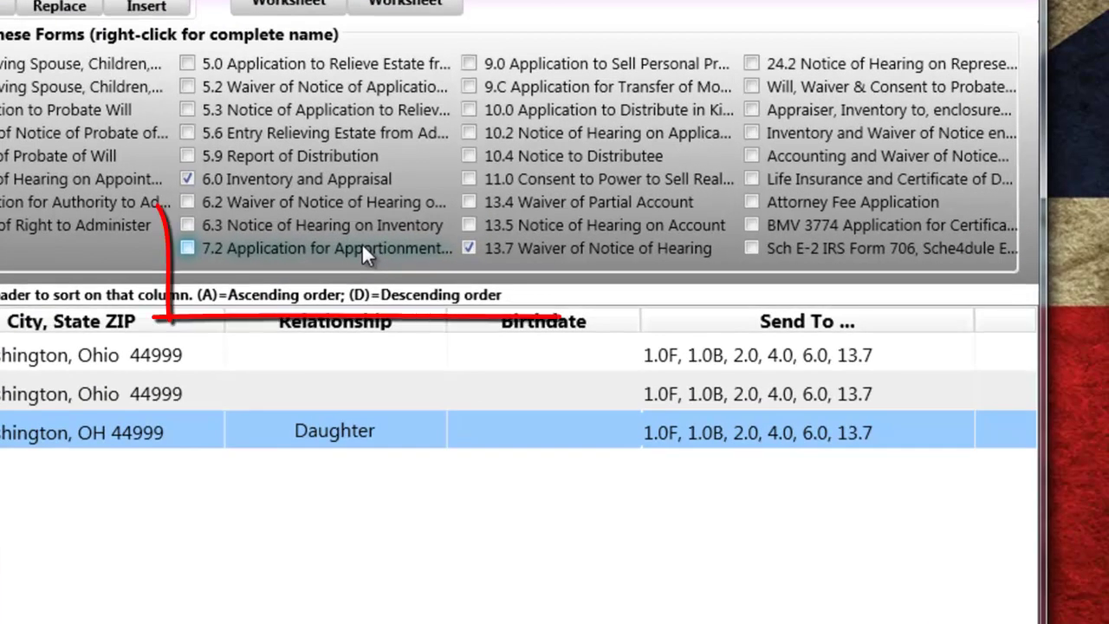
# Check the full name of form 7.2 before leaving the kin worksheet.
pyautogui.rightClick(363, 248)
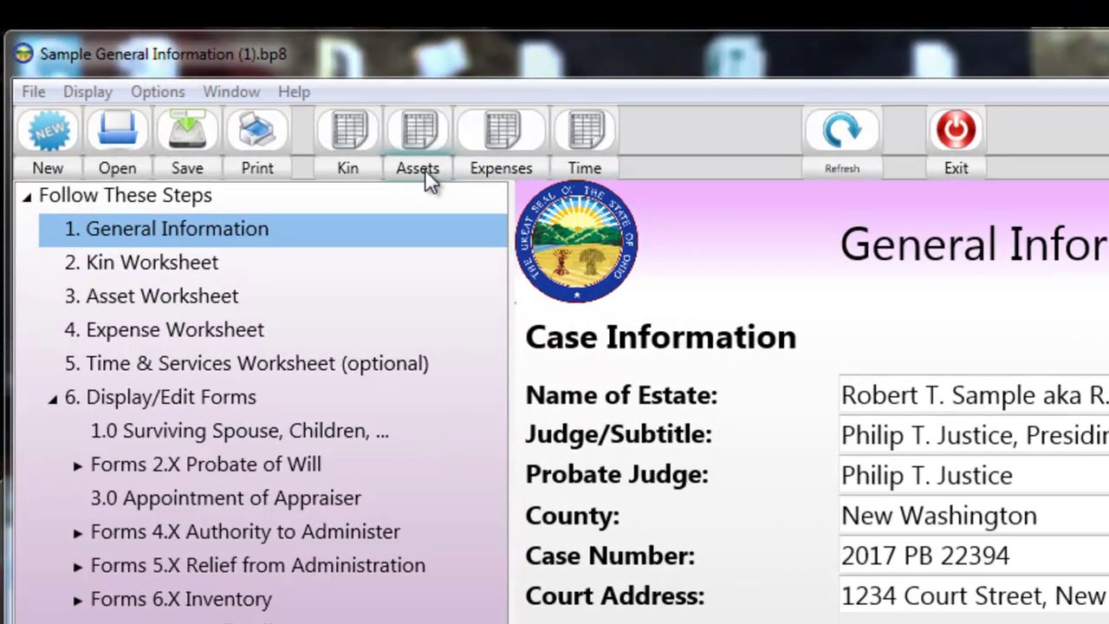
# Open the Asset/Income/Receipt Worksheet.
pyautogui.click(424, 169)
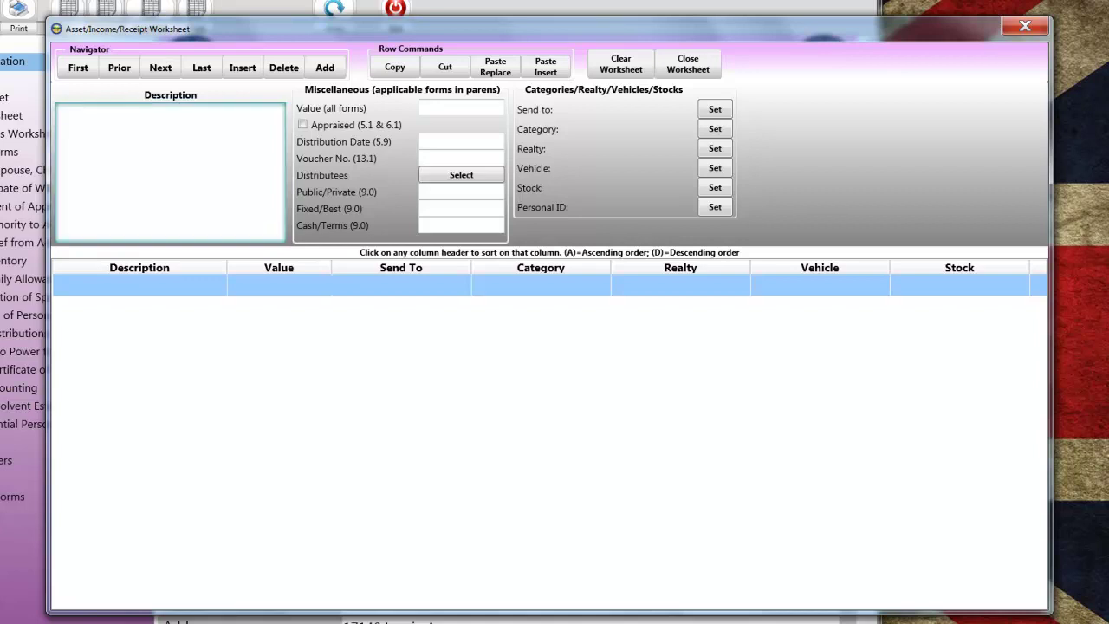
# Paste the Notepad legal description as the first asset's description and value it at 965000.00.
pyautogui.click(52, 551)
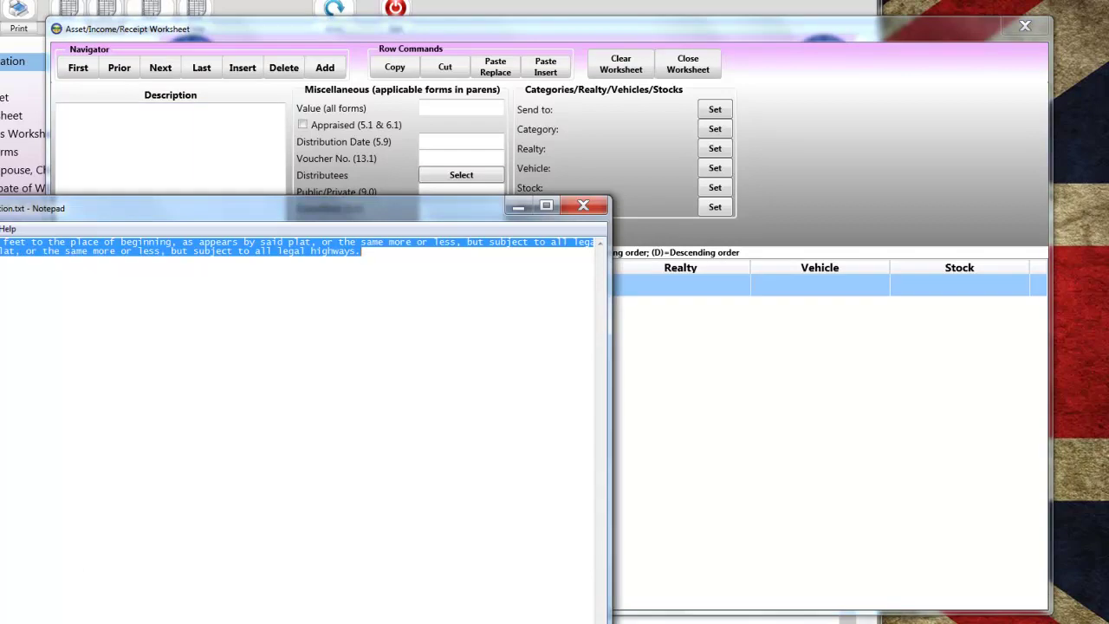
pyautogui.click(149, 147)
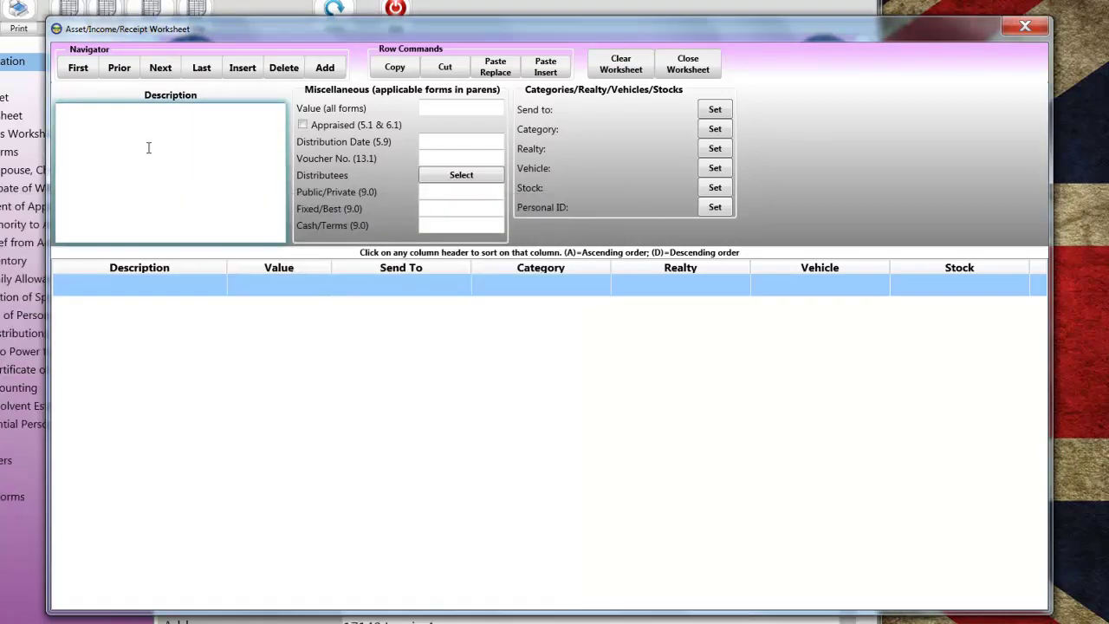
pyautogui.hotkey('ctrl', 'v')
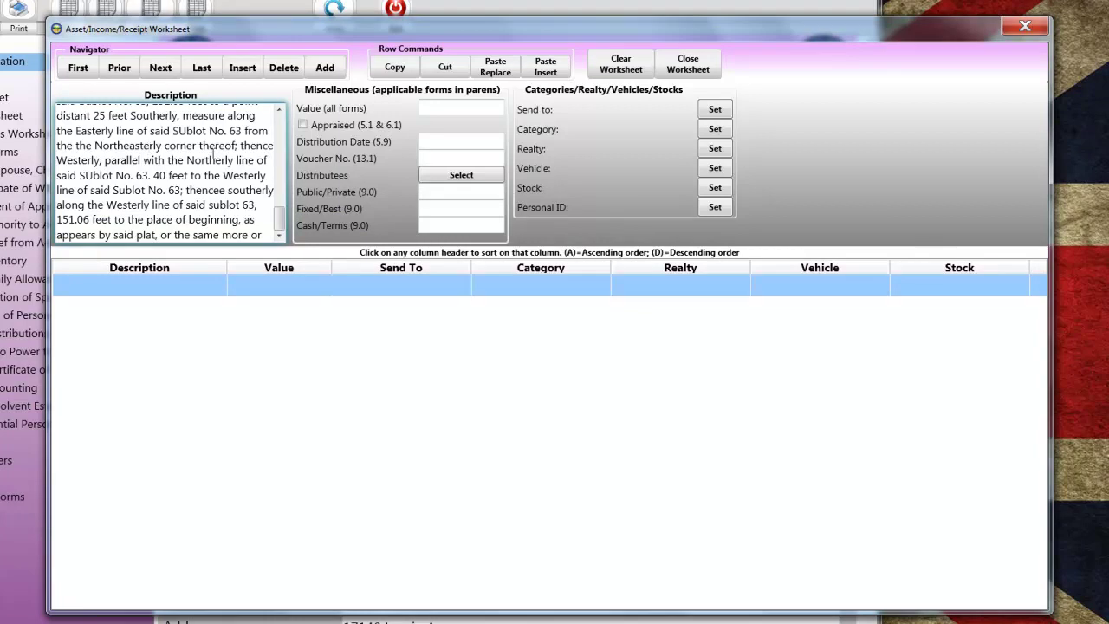
pyautogui.click(453, 106)
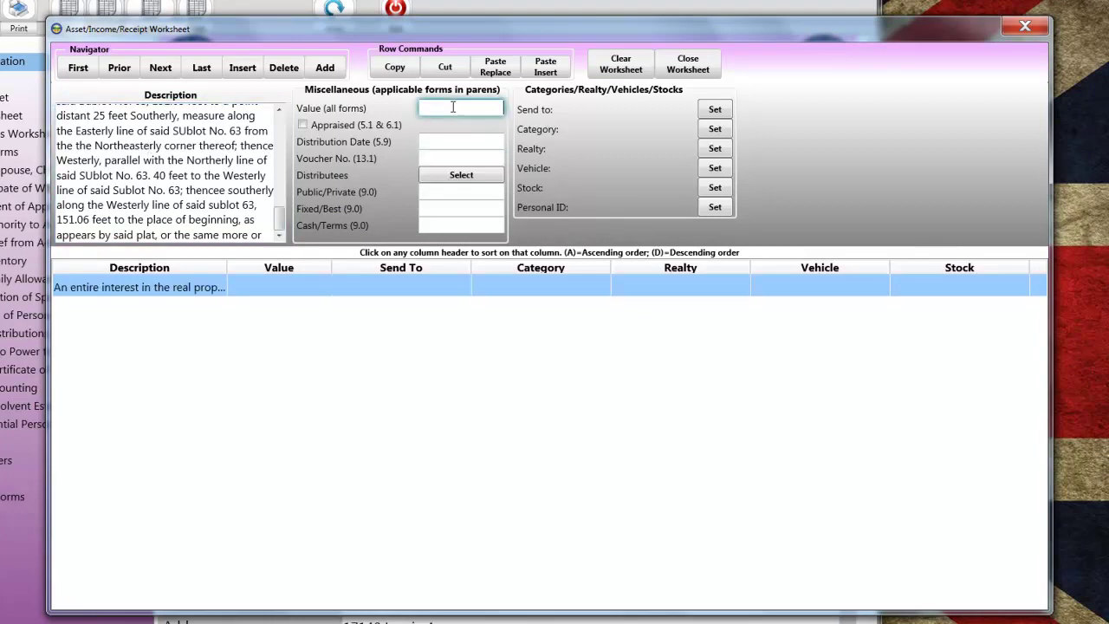
pyautogui.write('965000.00')
pyautogui.press('Tab')
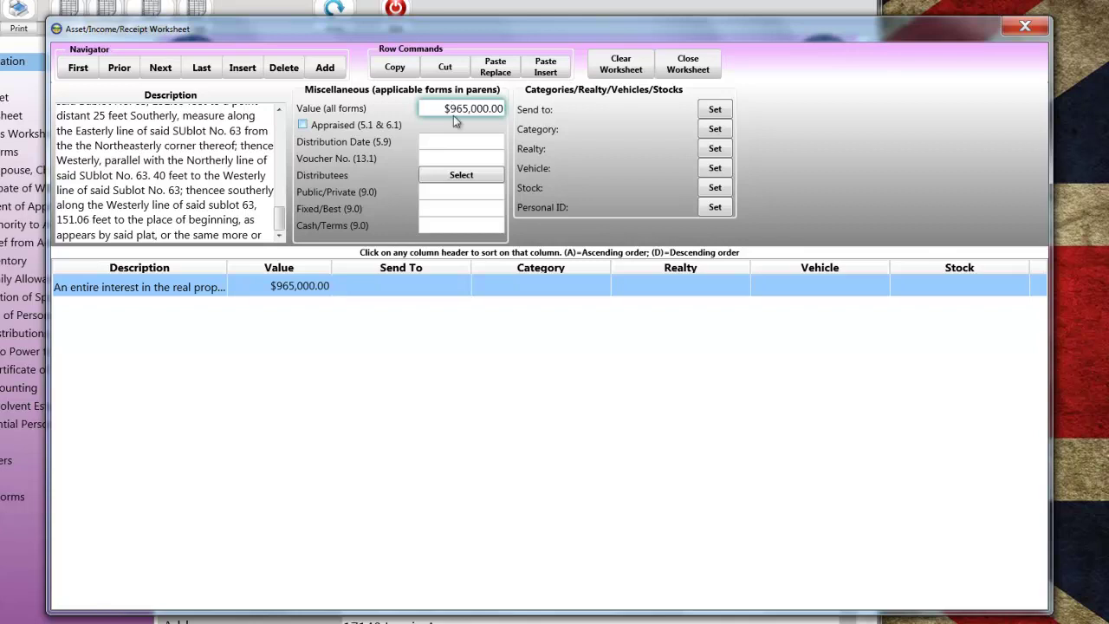
# Assign the first kin entry as the real-property asset's distributee.
pyautogui.click(448, 176)
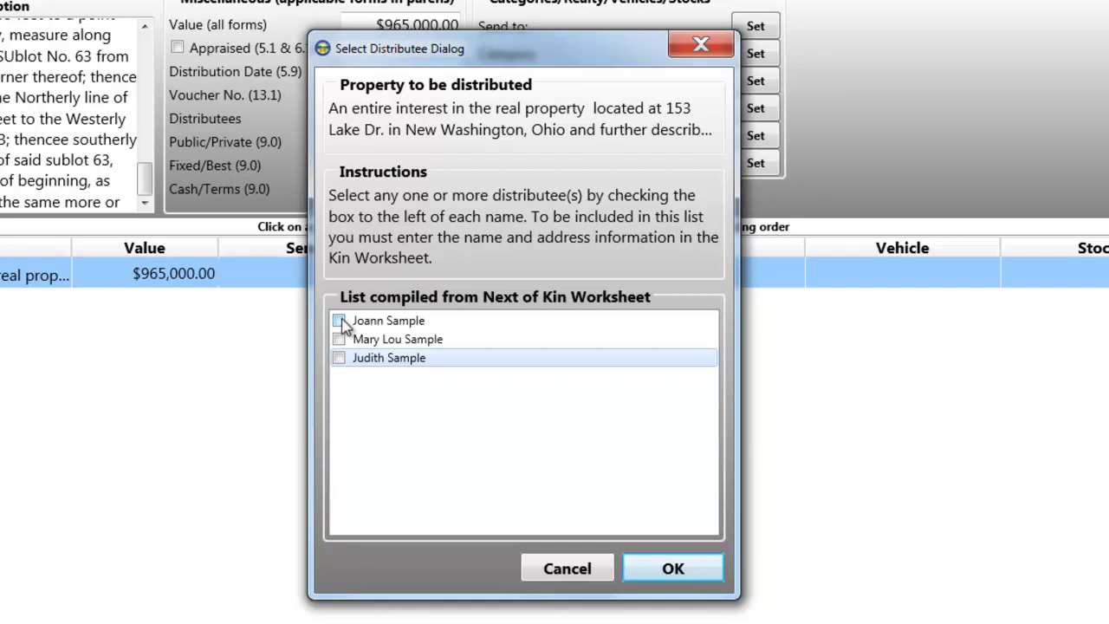
pyautogui.click(339, 321)
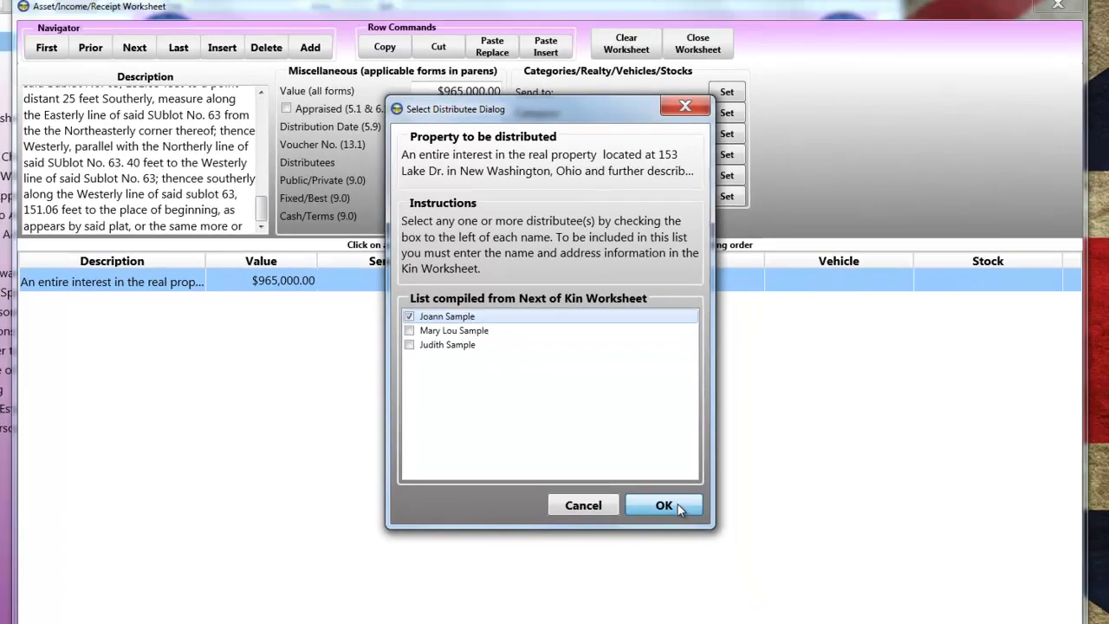
pyautogui.click(692, 563)
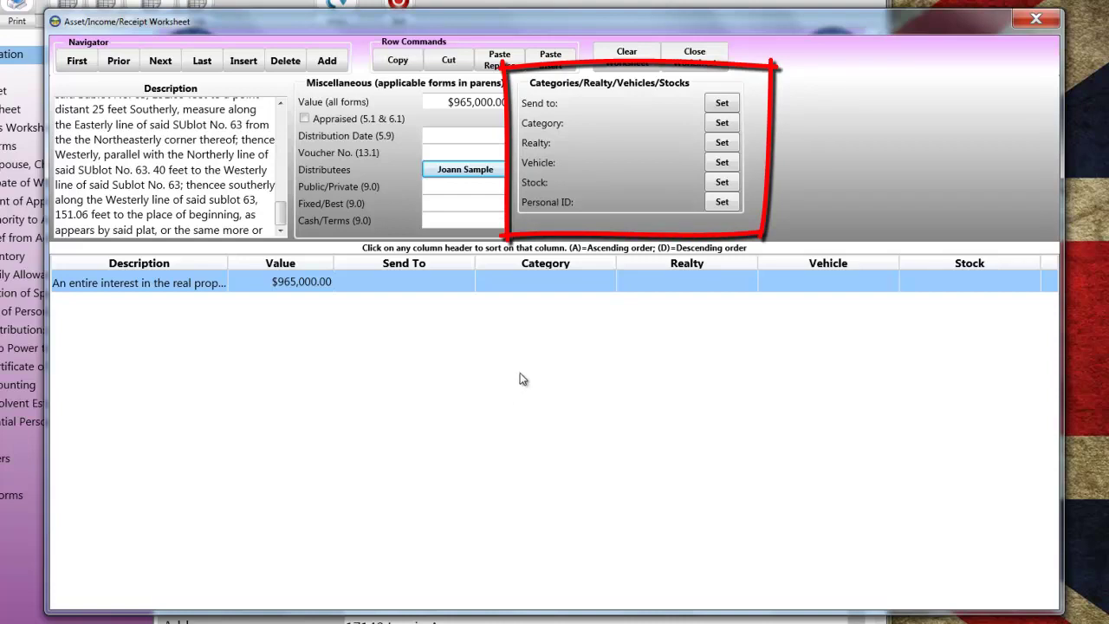
# Send the real-property asset to forms 4.0, 6.0, 12.0 and 13.0.
pyautogui.click(722, 102)
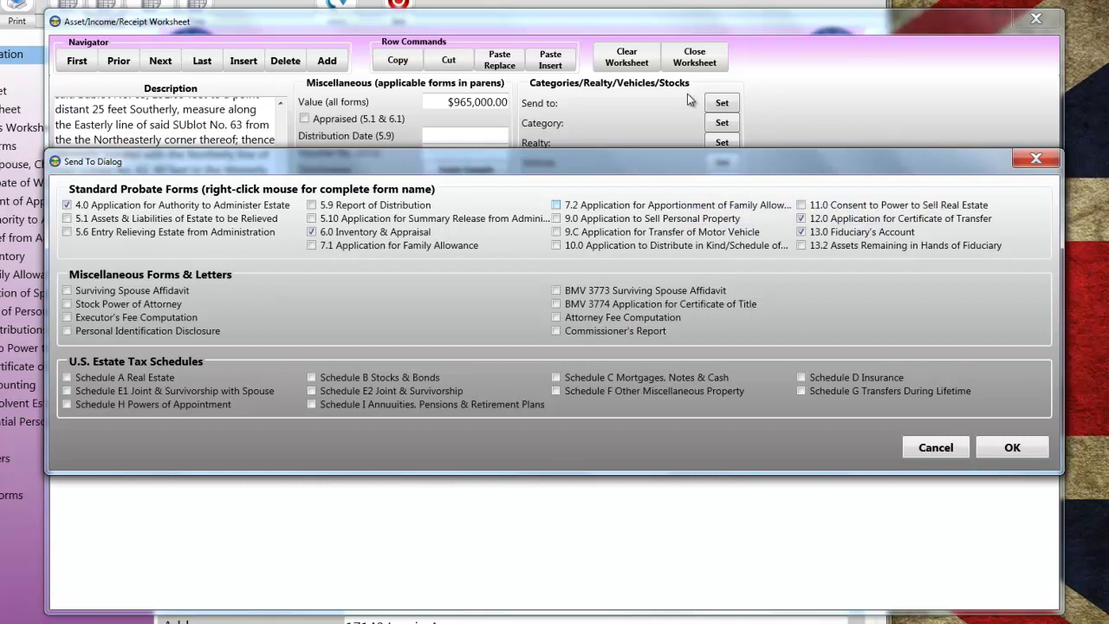
pyautogui.press('Return')
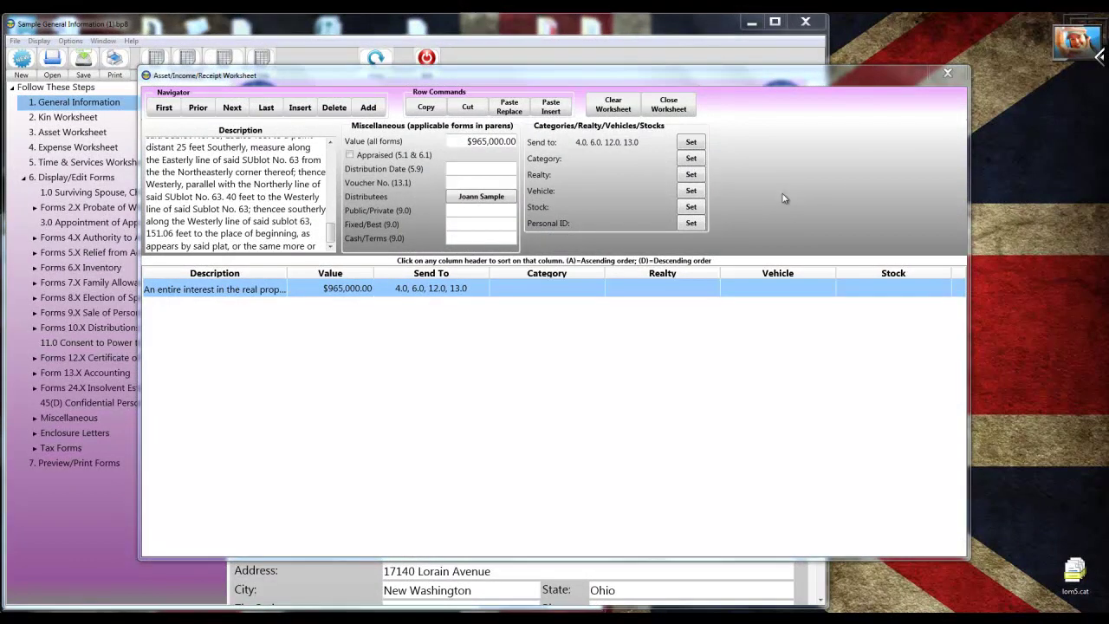
# Categorise the $965,000.00 asset: Real property on Forms 4.0 and 6.0, Real property not sold on 13.0.
pyautogui.click(691, 159)
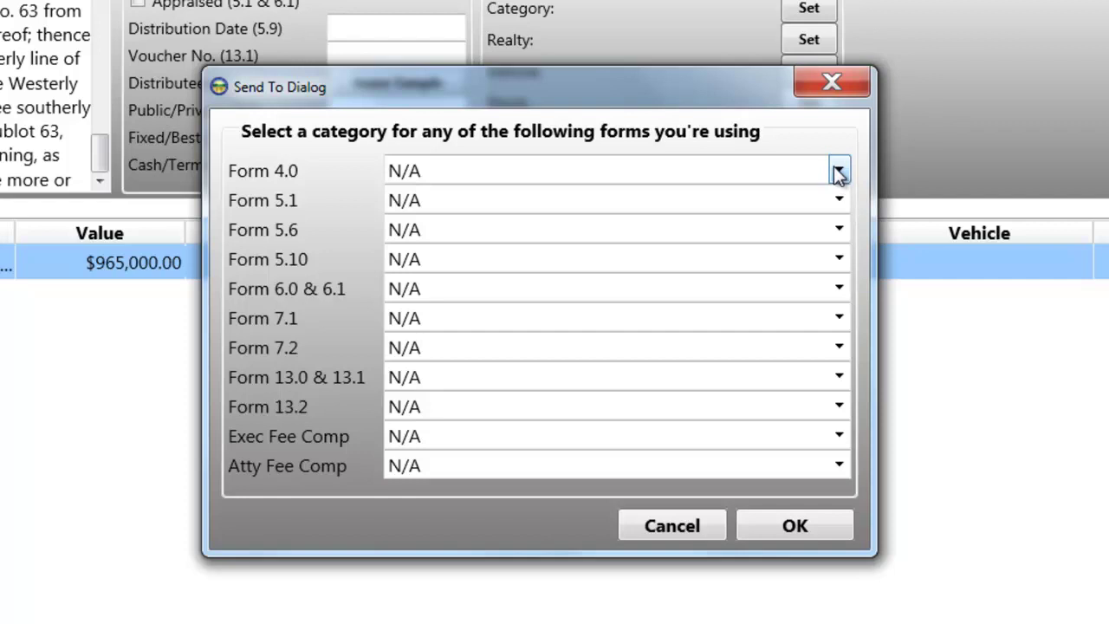
pyautogui.click(838, 171)
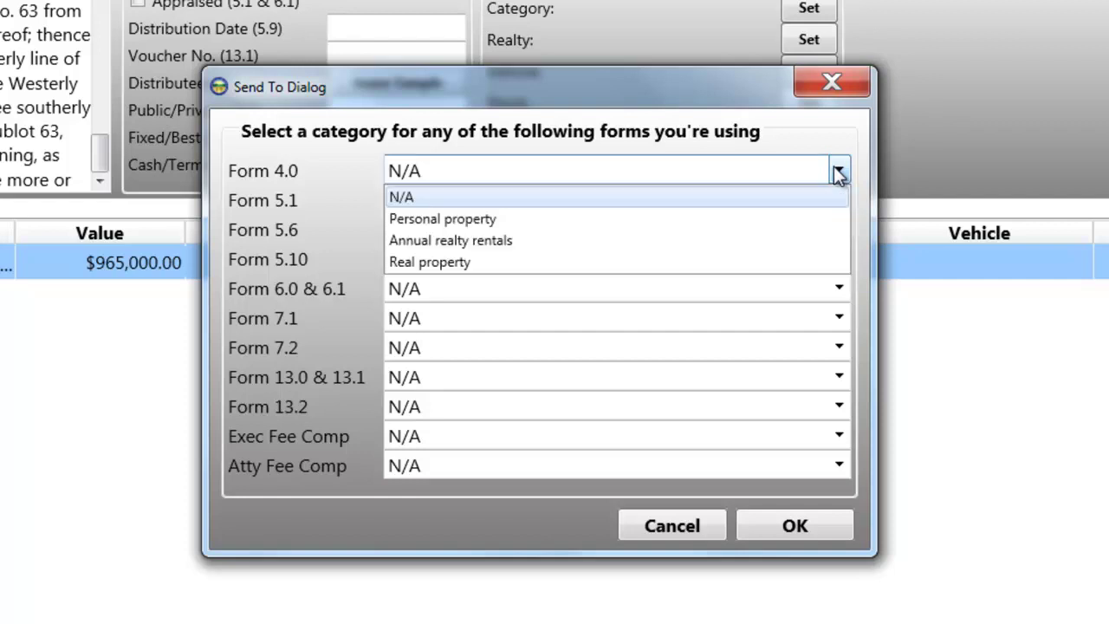
pyautogui.click(450, 263)
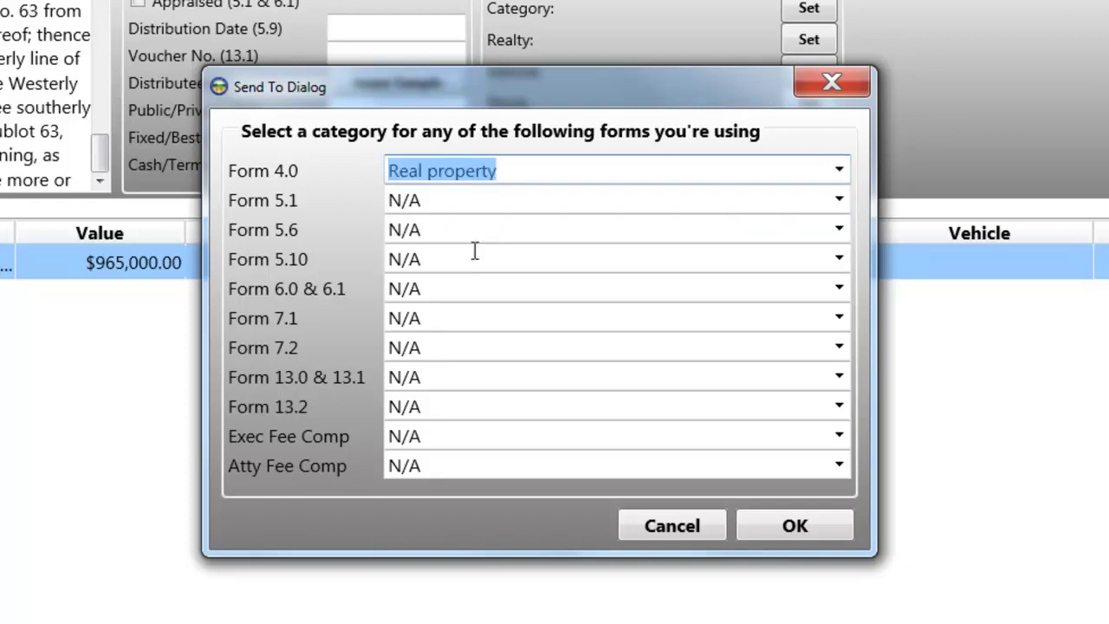
pyautogui.click(841, 288)
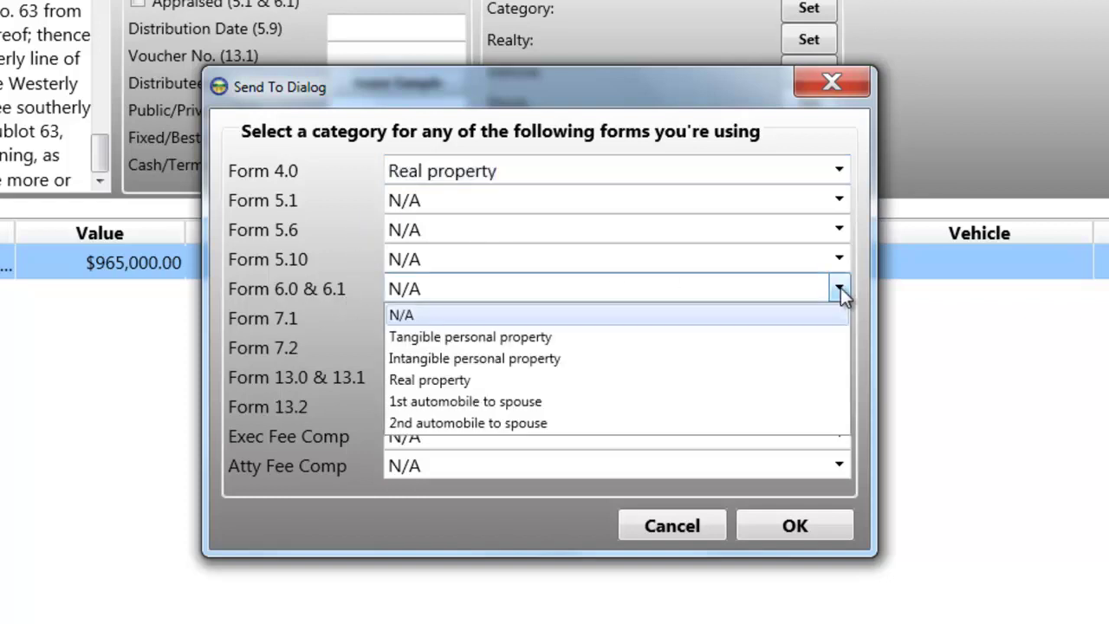
pyautogui.click(436, 381)
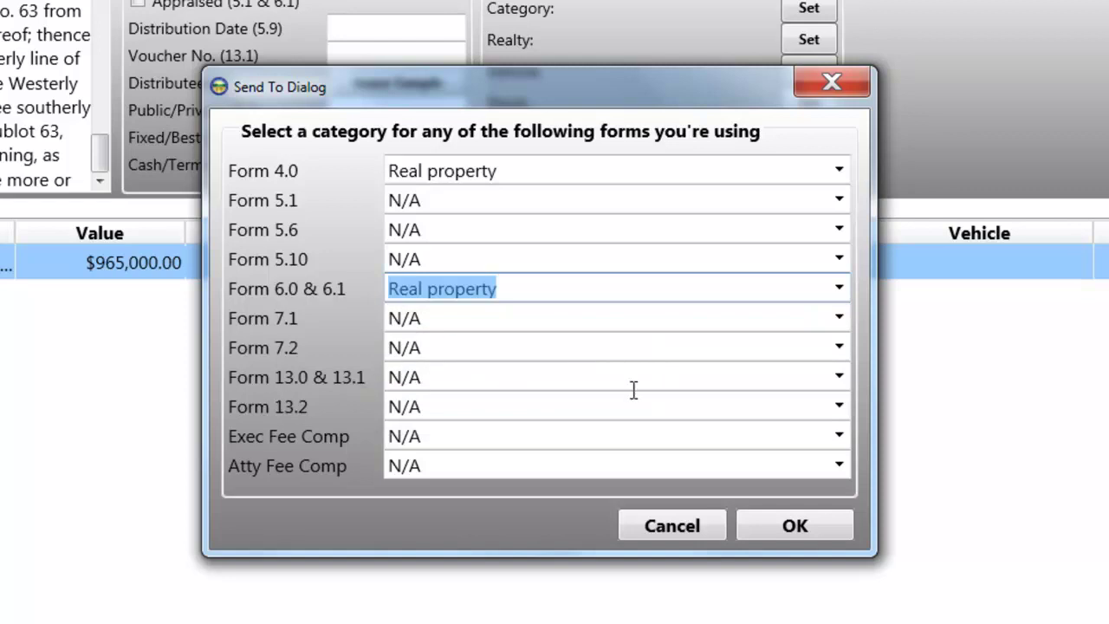
pyautogui.click(848, 379)
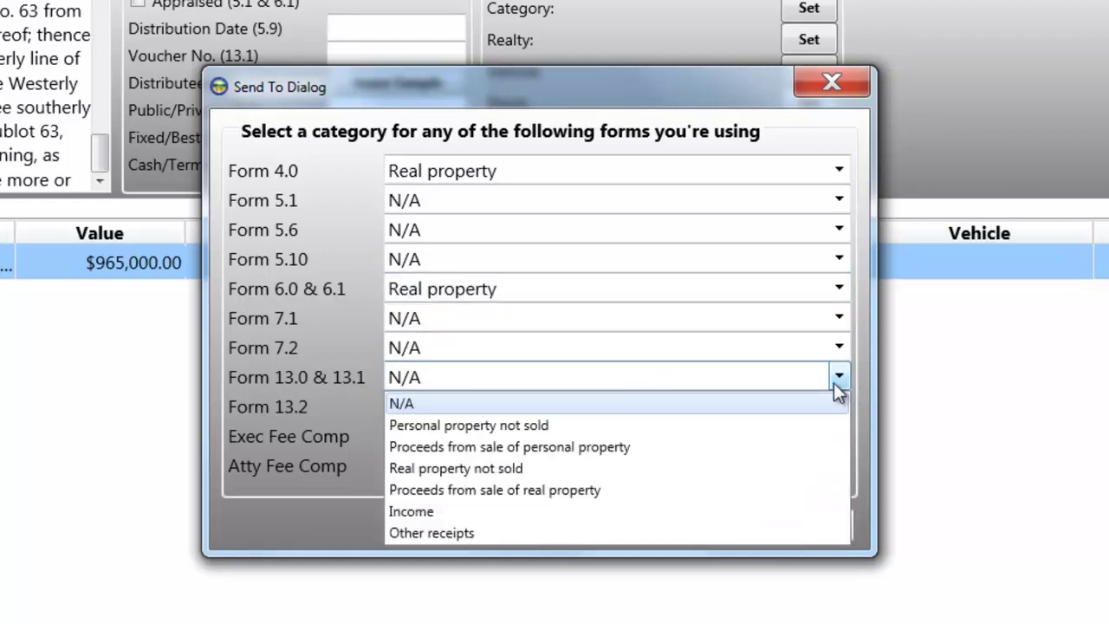
pyautogui.click(507, 468)
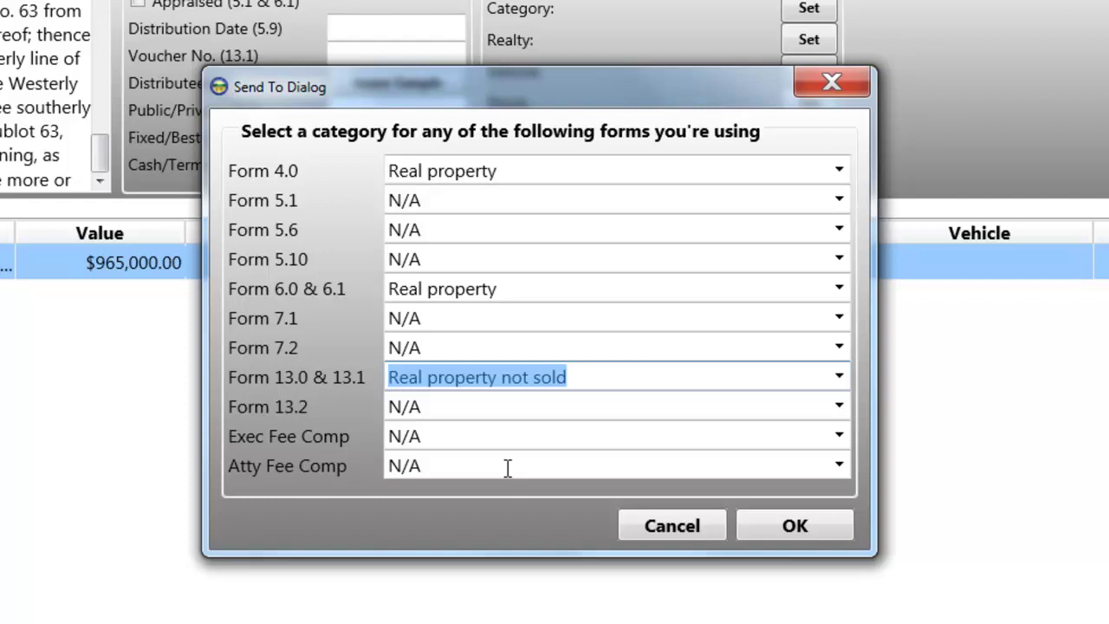
pyautogui.click(815, 526)
pyautogui.click(758, 491)
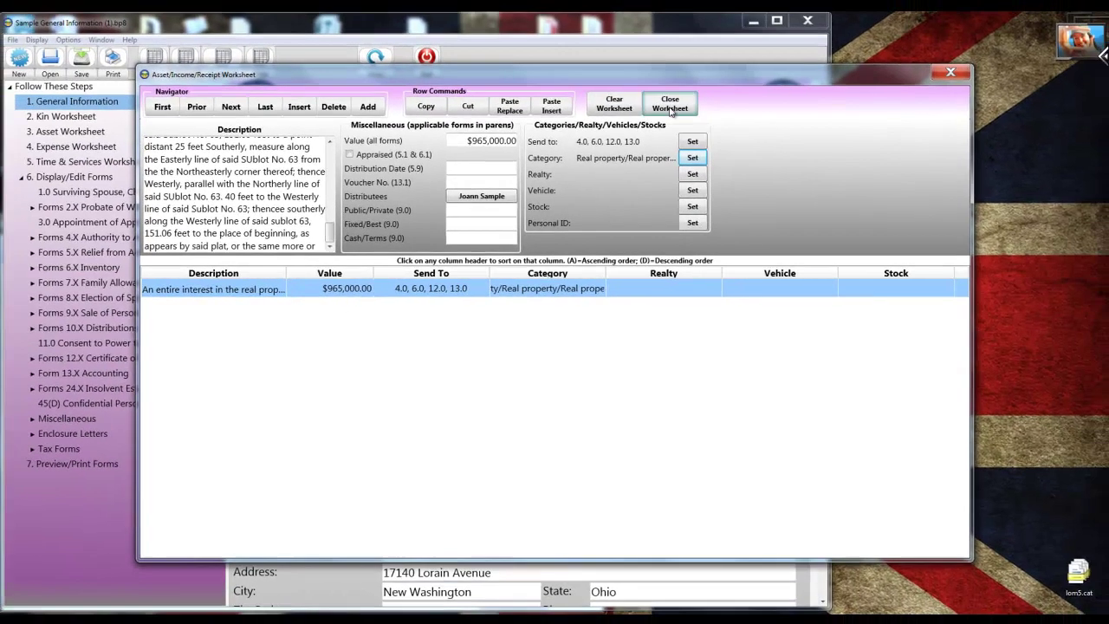
# Close the asset worksheet, open Sample Asset Worksheet (2).bp8 without saving, and view its assets.
pyautogui.click(703, 65)
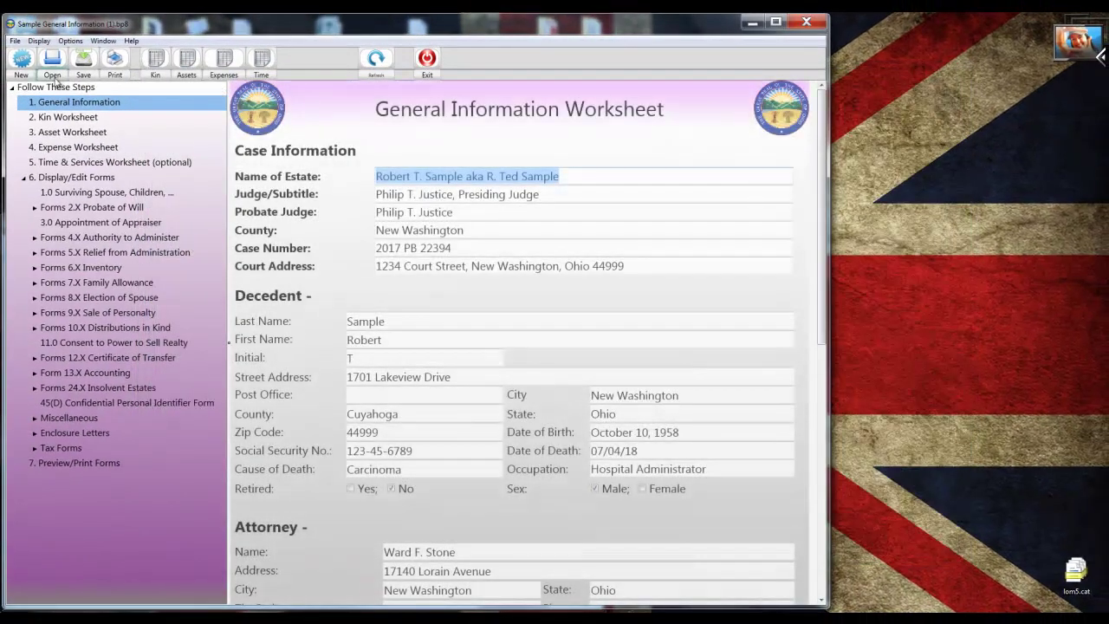
pyautogui.click(54, 78)
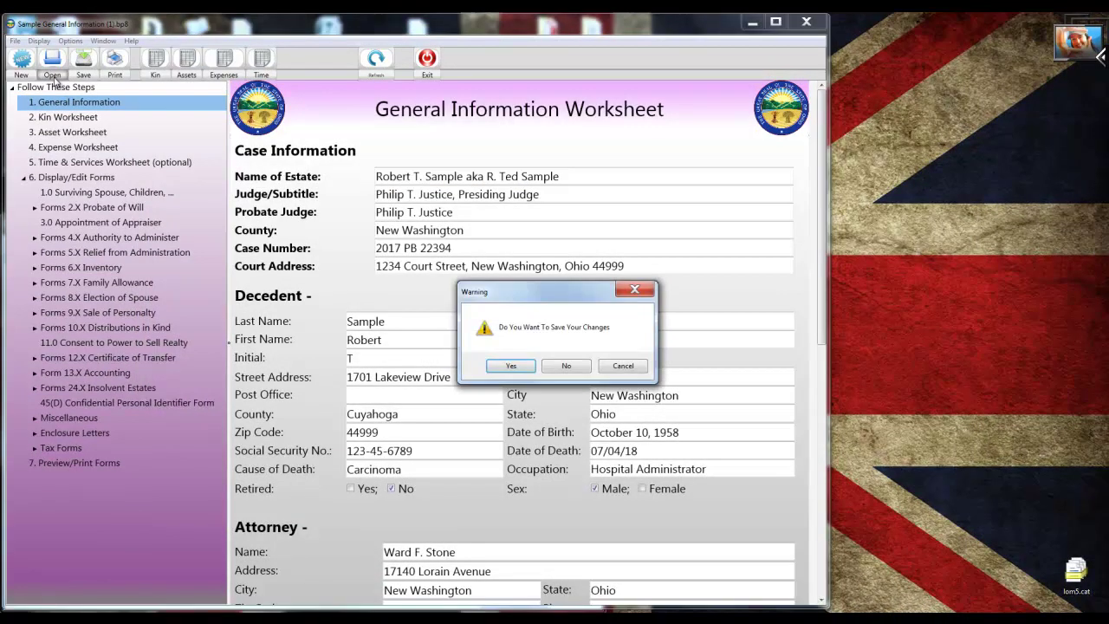
pyautogui.click(566, 366)
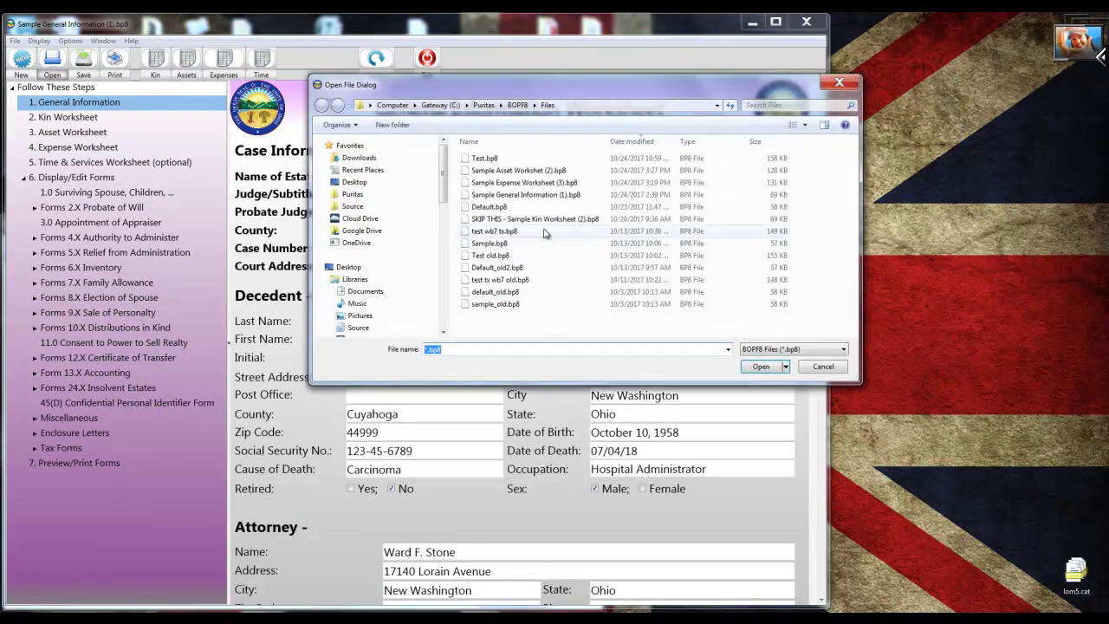
pyautogui.doubleClick(524, 193)
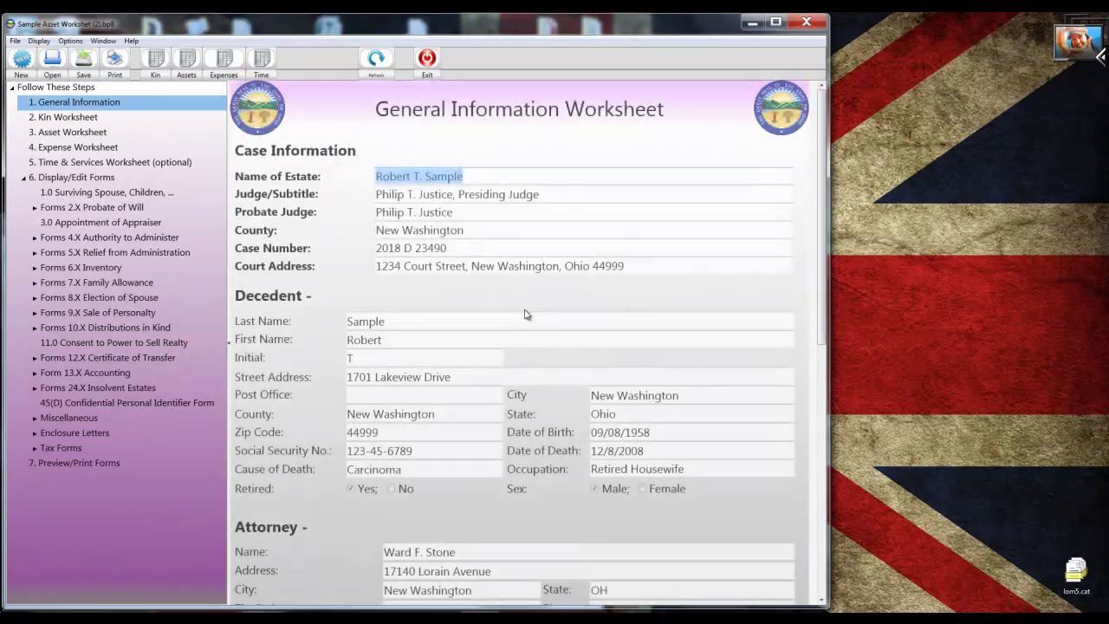
pyautogui.click(187, 65)
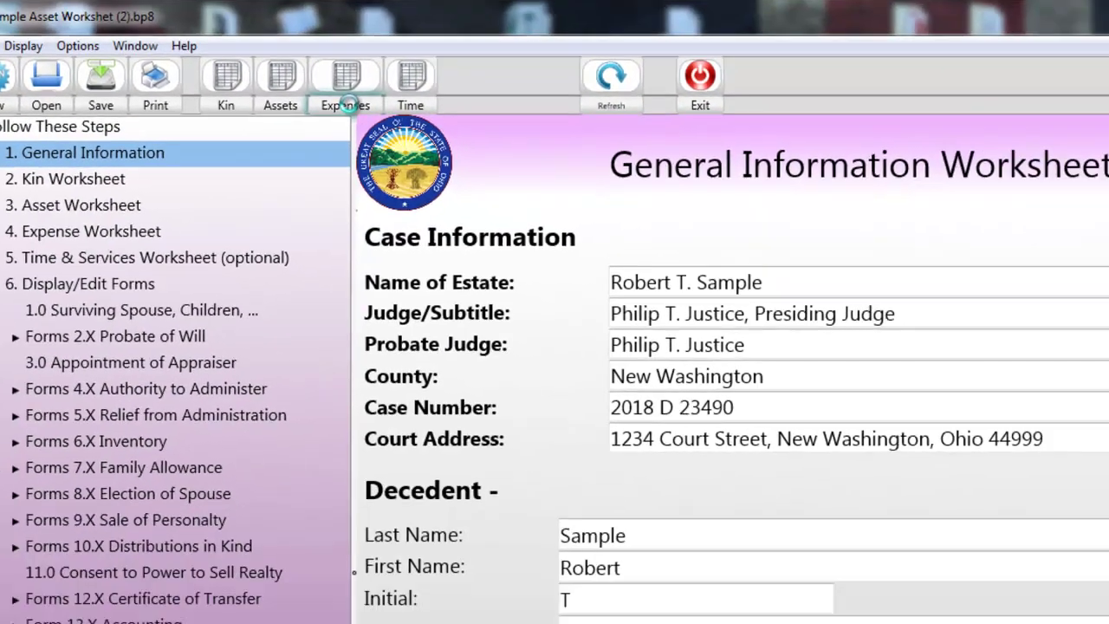
# Add a 652.00 expense payable to Brinkley Water Co, with the payee's street address in the description.
pyautogui.click(467, 153)
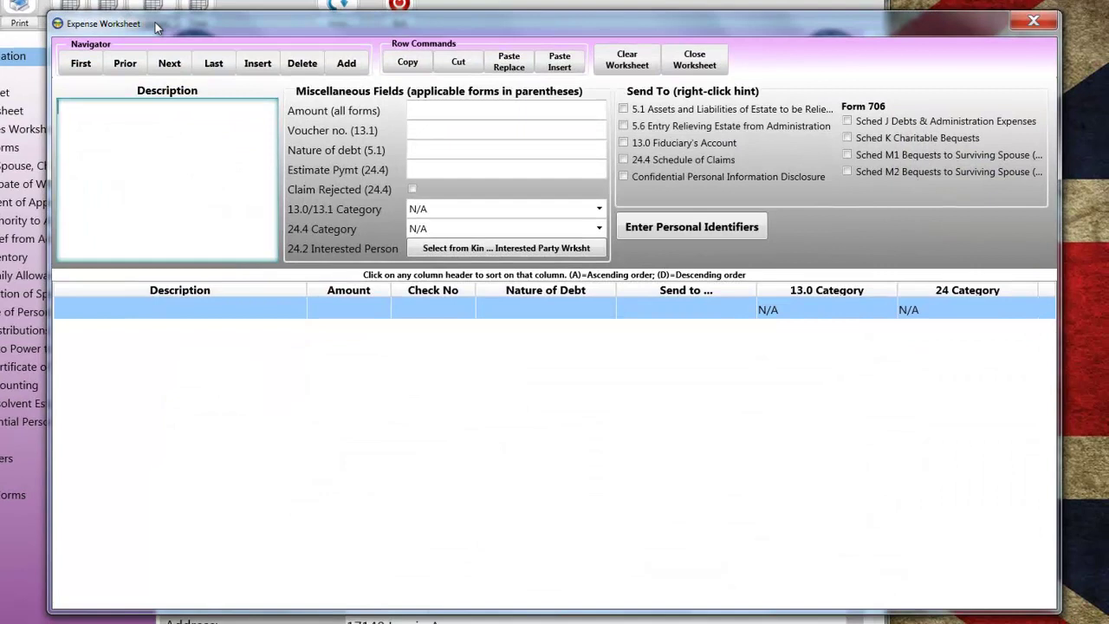
pyautogui.write('Brinkley Water')
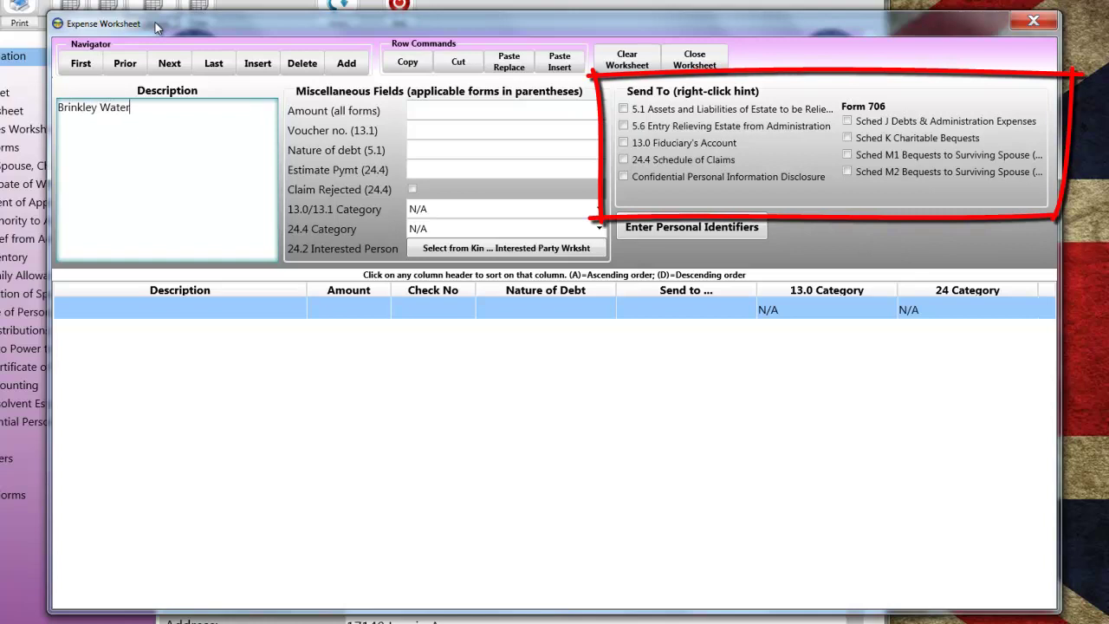
pyautogui.write(' Co')
pyautogui.press('Return')
pyautogui.write('234 ')
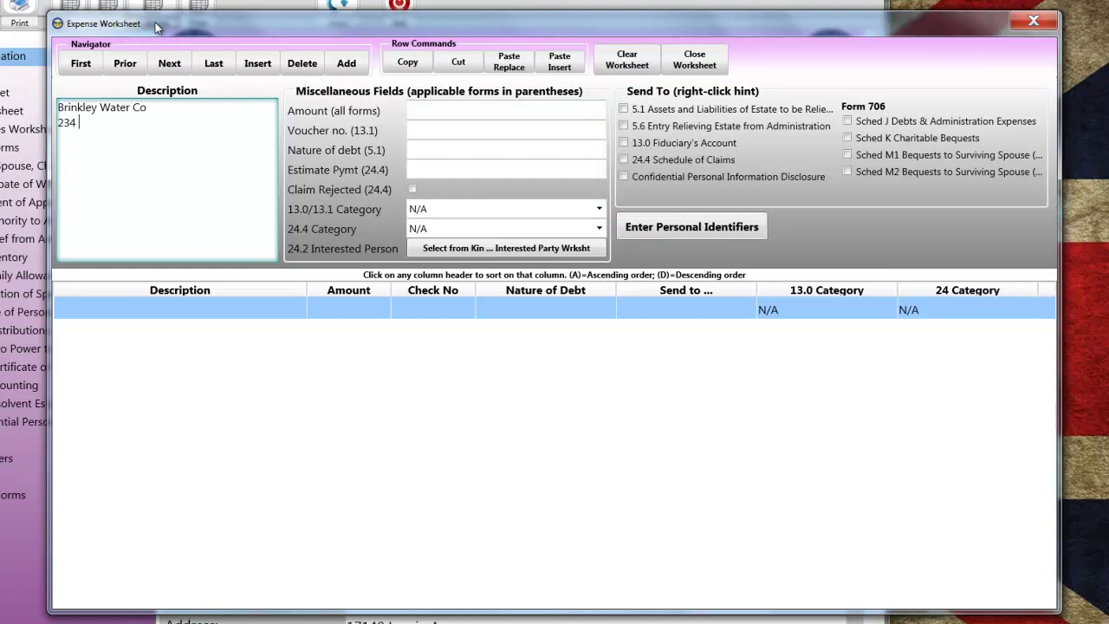
pyautogui.write('Morris D')
pyautogui.write('r')
pyautogui.write('North Ride')
pyautogui.write('geville, ')
pyautogui.write('OH')
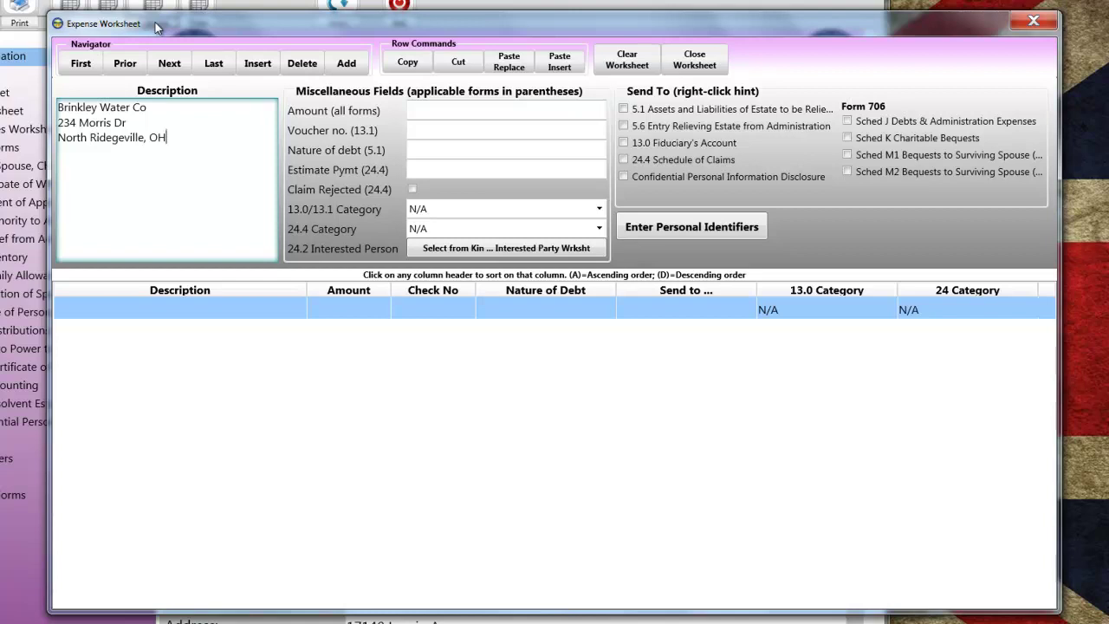
pyautogui.click(436, 109)
pyautogui.write('652.00')
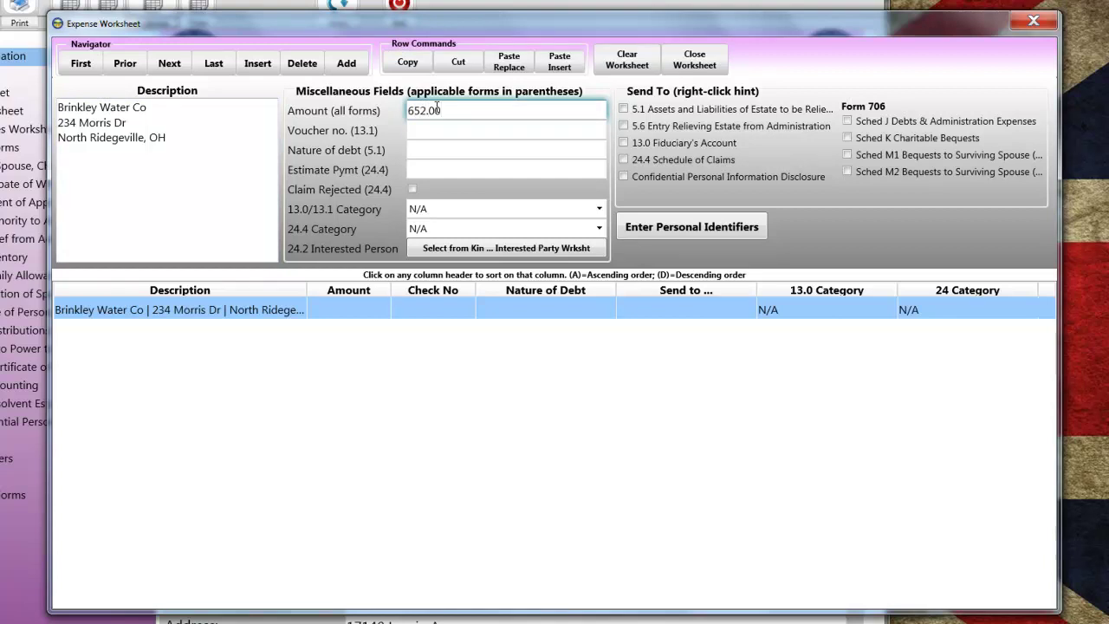
pyautogui.press('Tab')
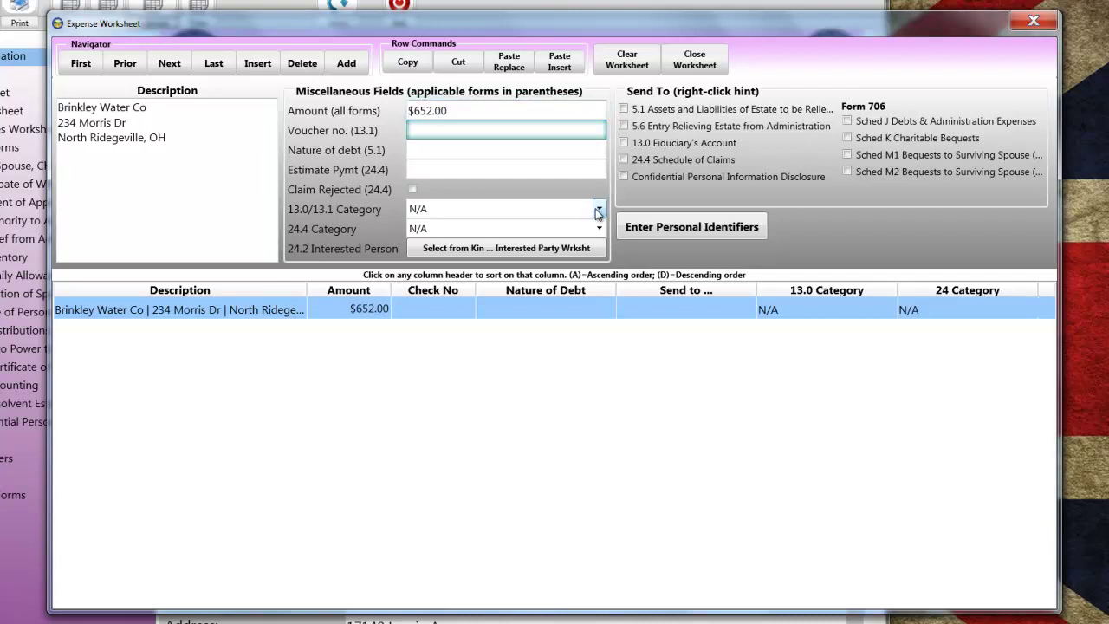
# Send the expense to Form 13.0 as Debts And Claims Against Estate and close the worksheet.
pyautogui.click(624, 142)
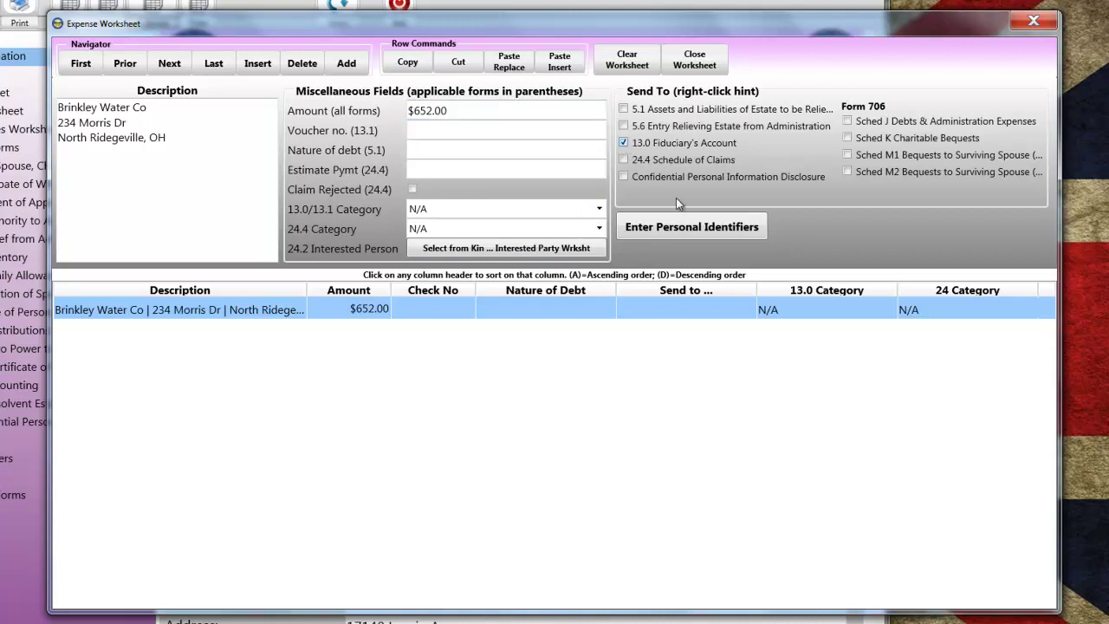
pyautogui.click(599, 210)
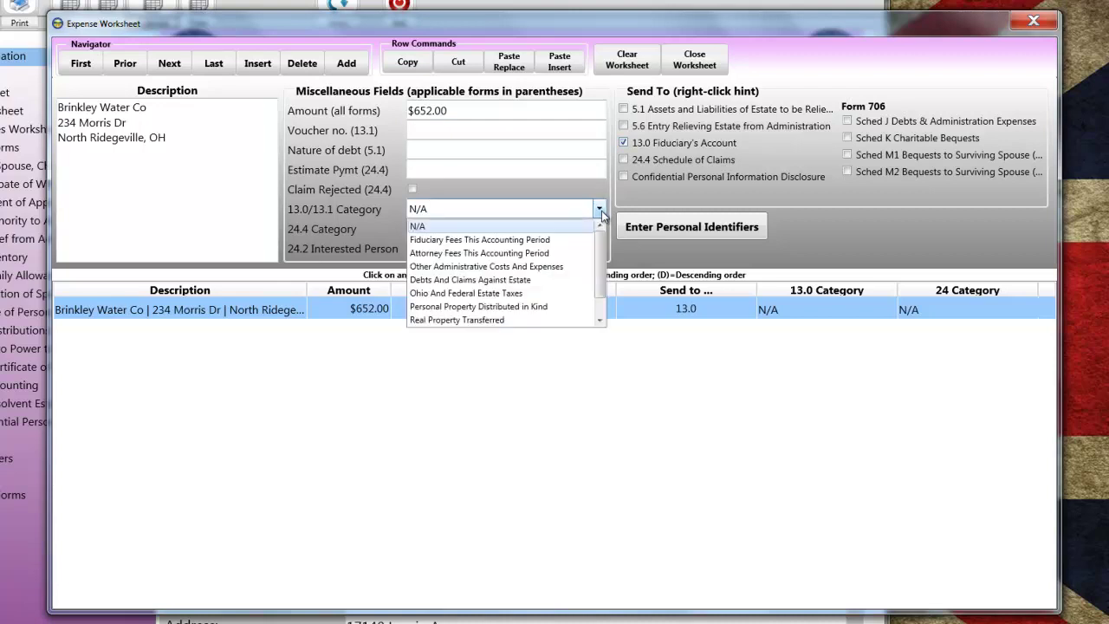
pyautogui.click(527, 280)
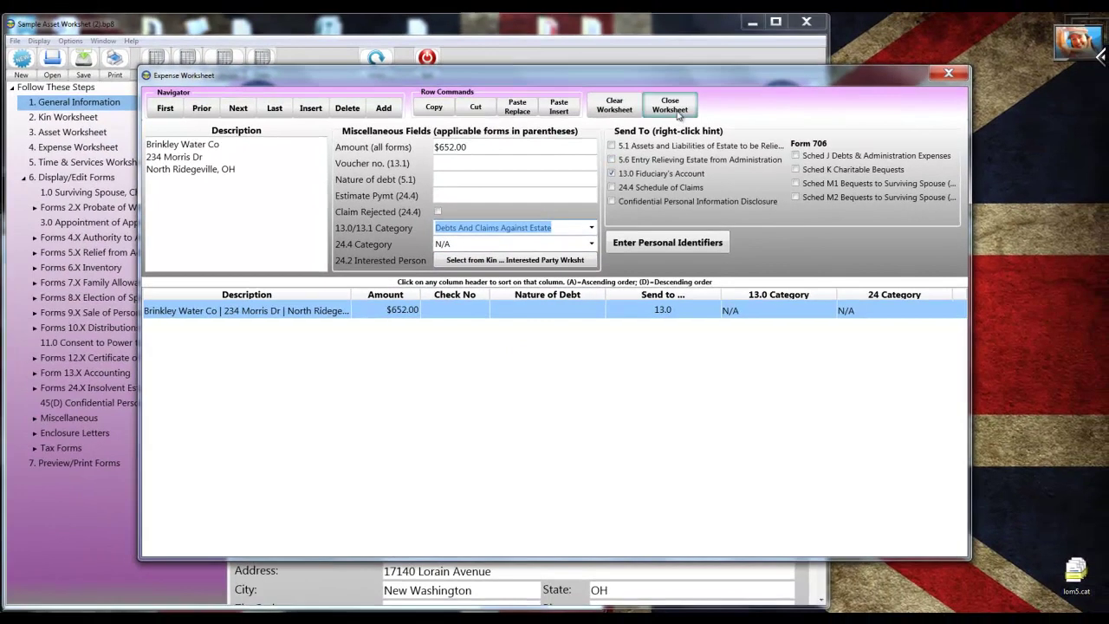
pyautogui.click(694, 59)
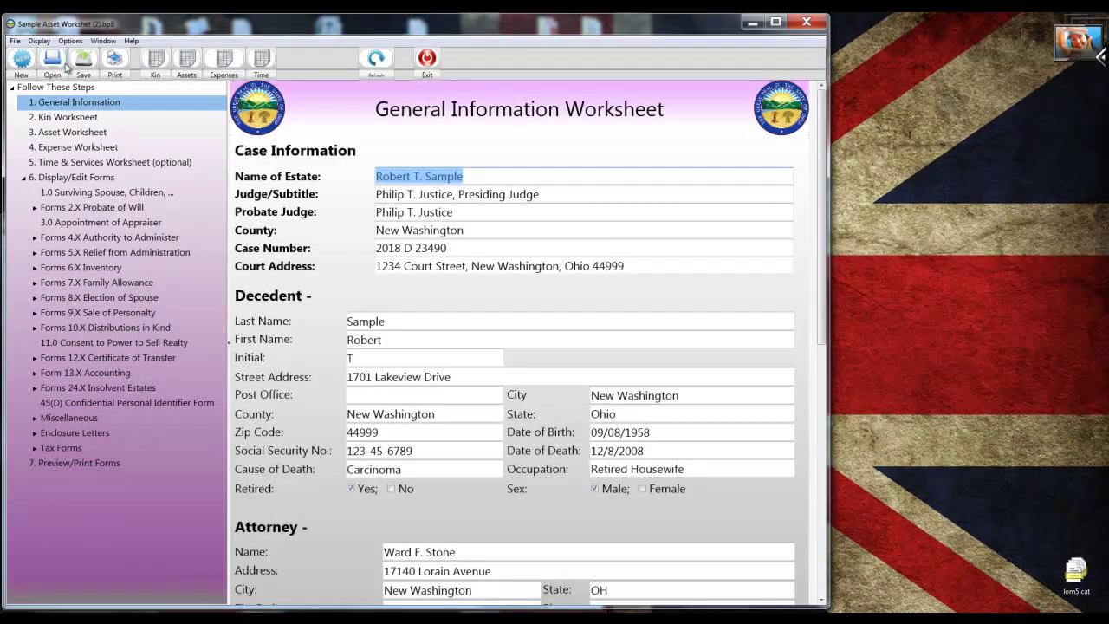
# Open Sample Expense Worksheet (3).bp8, discarding the current case's unsaved changes.
pyautogui.click(54, 76)
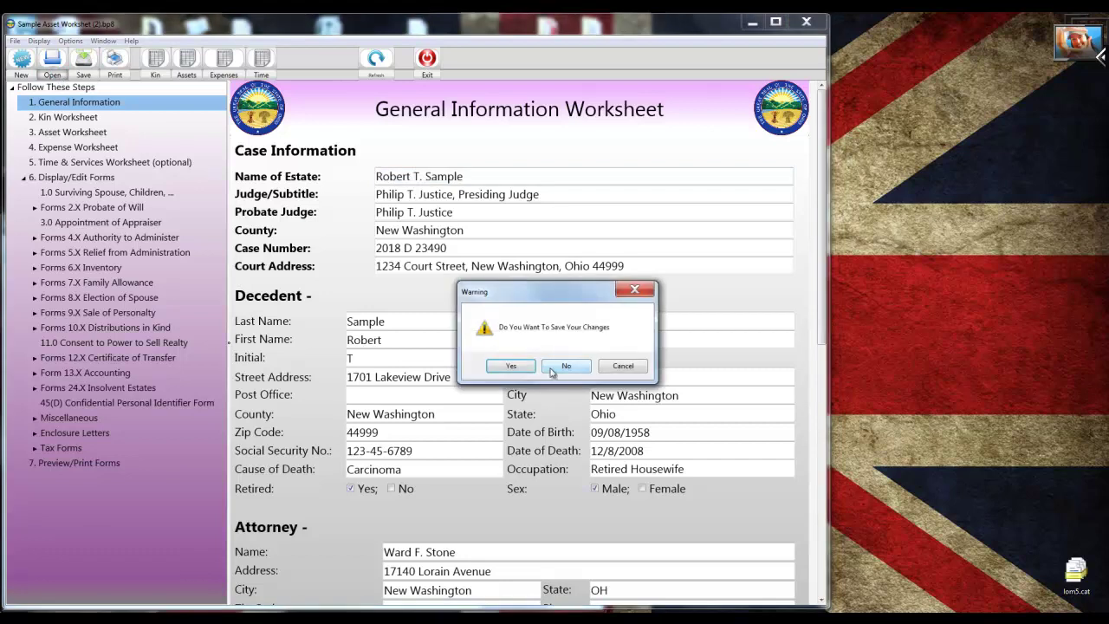
pyautogui.click(565, 366)
pyautogui.click(541, 184)
pyautogui.doubleClick(541, 184)
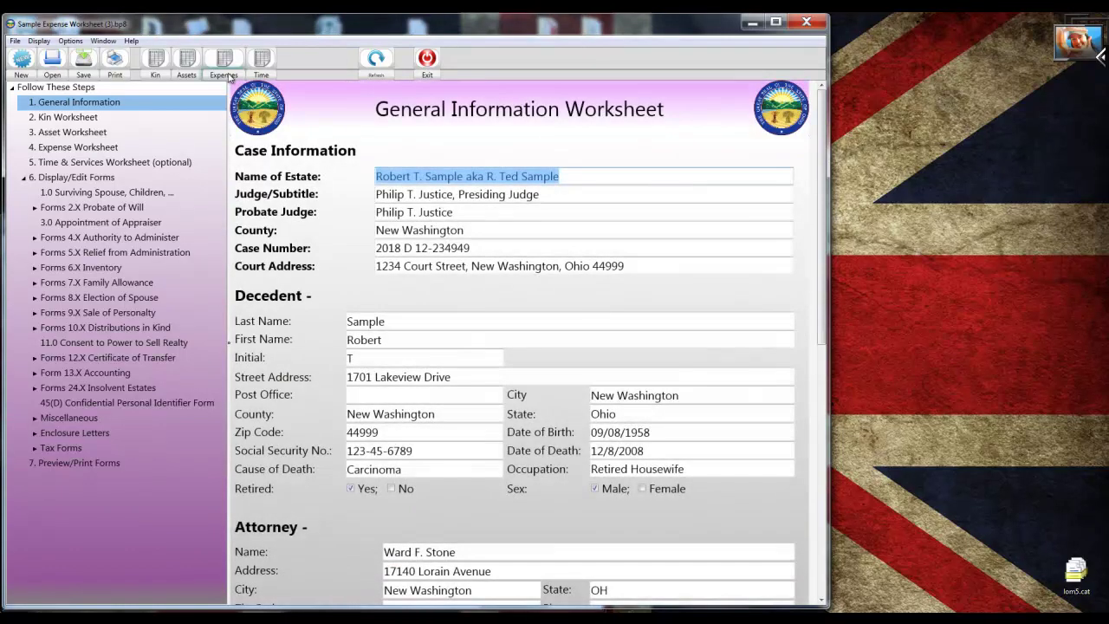
# Open the Expense Worksheet showing this case's thirteen expenses.
pyautogui.click(228, 70)
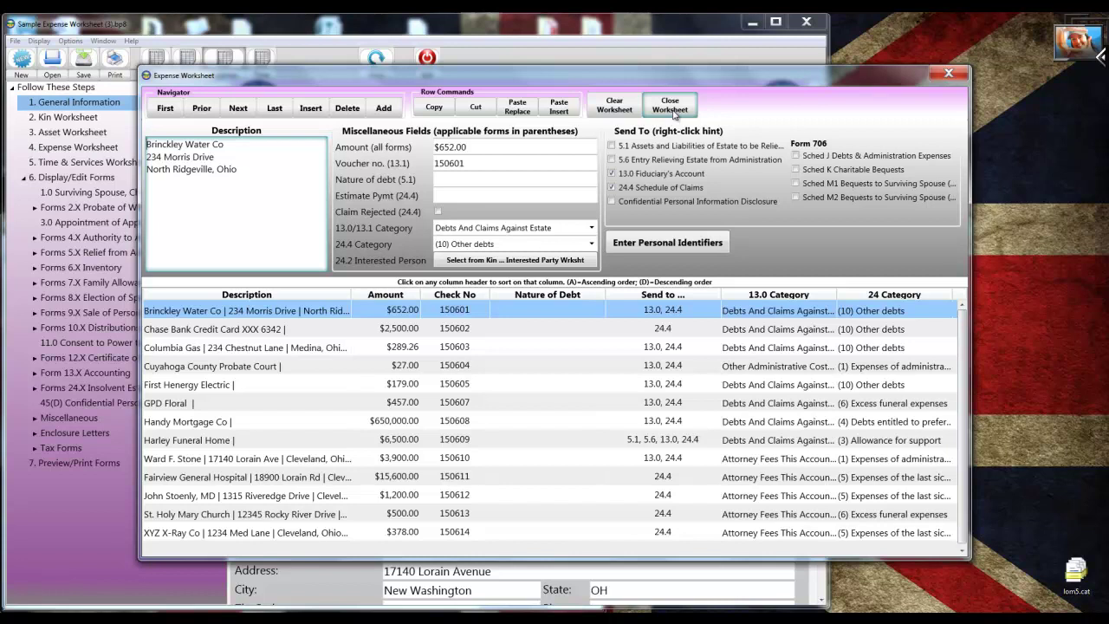
# Close the Expense Worksheet to return to the General Information Worksheet.
pyautogui.click(673, 111)
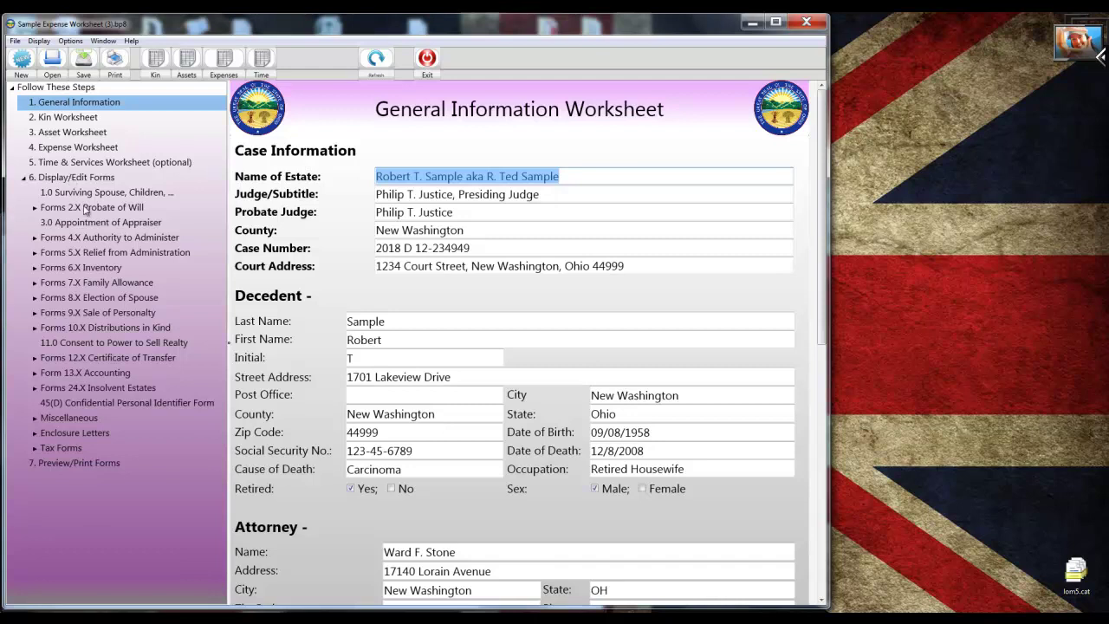
# On Form 1.0 Surviving Spouse, Children, mark the spouse as parent of all the decedent's children.
pyautogui.click(78, 192)
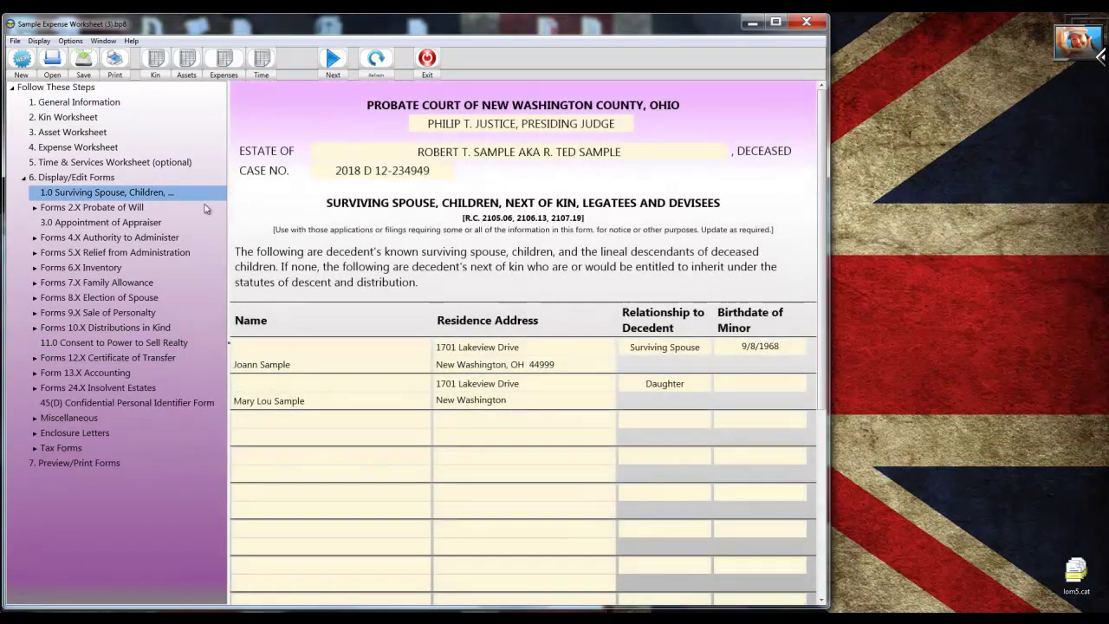
pyautogui.scroll(-8, 450, 254)
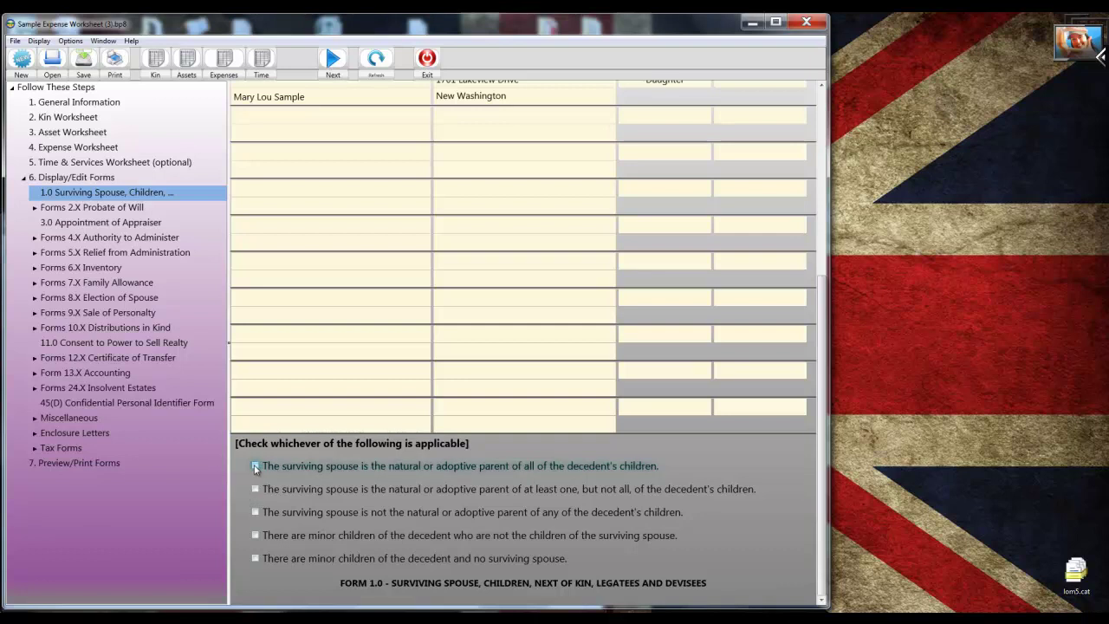
pyautogui.click(256, 467)
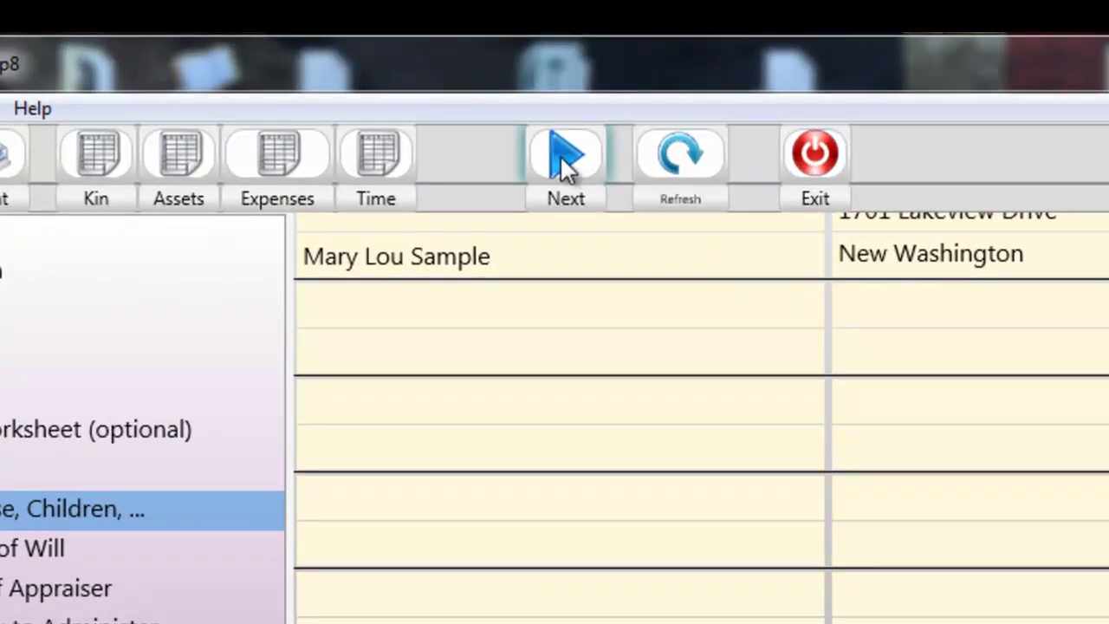
# On side 2 of Form 1.0, mark the will not subject to R.C. 109.23 to 109.41.
pyautogui.click(566, 156)
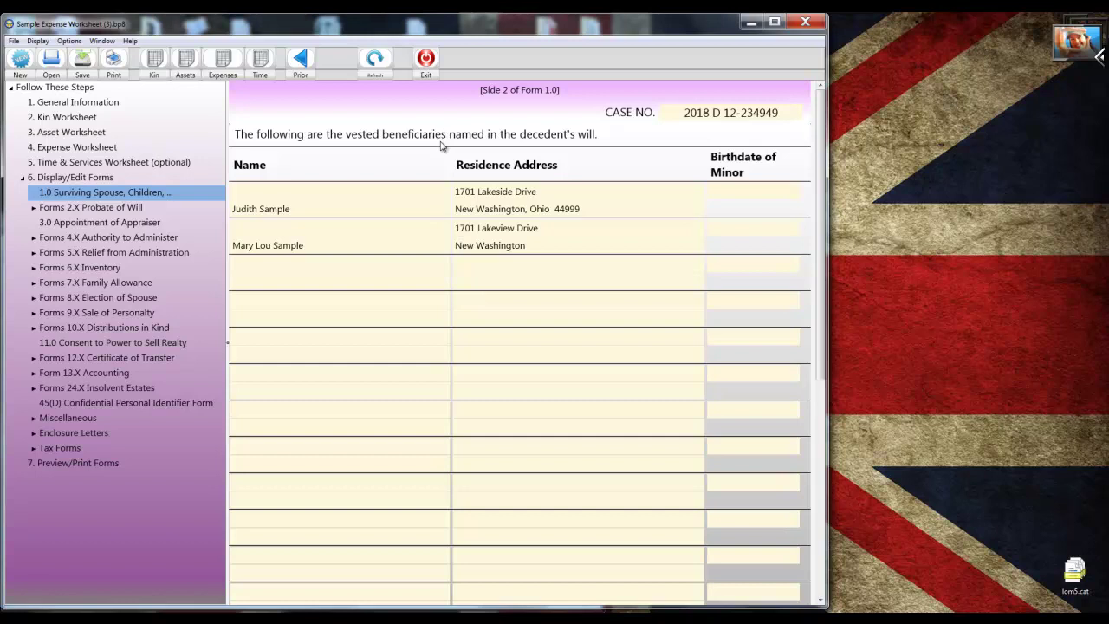
pyautogui.scroll(-3, 440, 145)
pyautogui.scroll(-3, 440, 146)
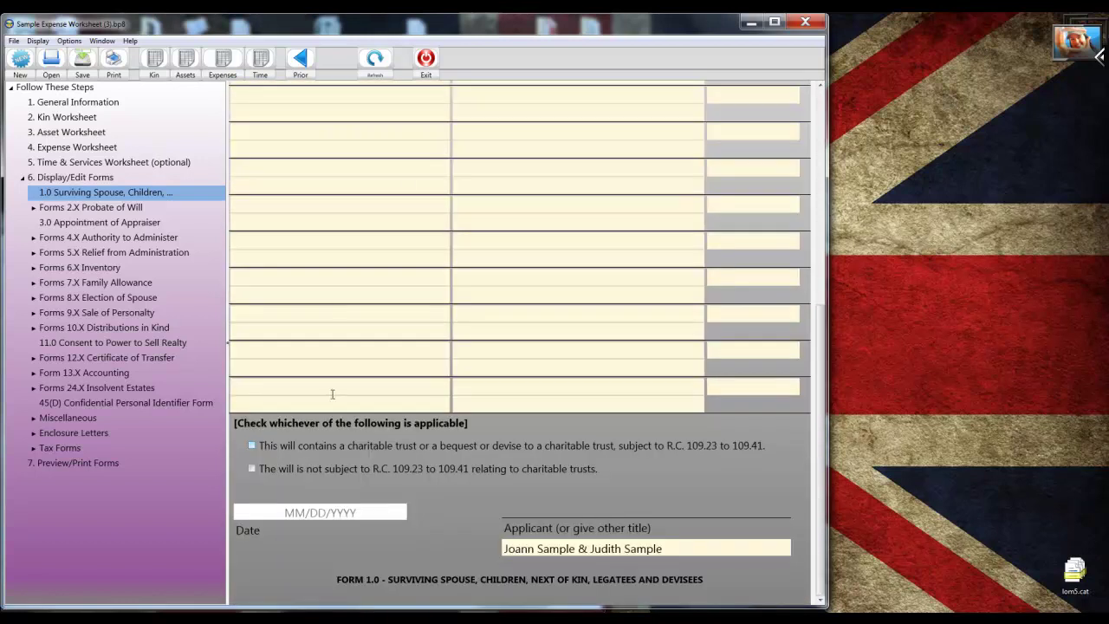
pyautogui.click(252, 469)
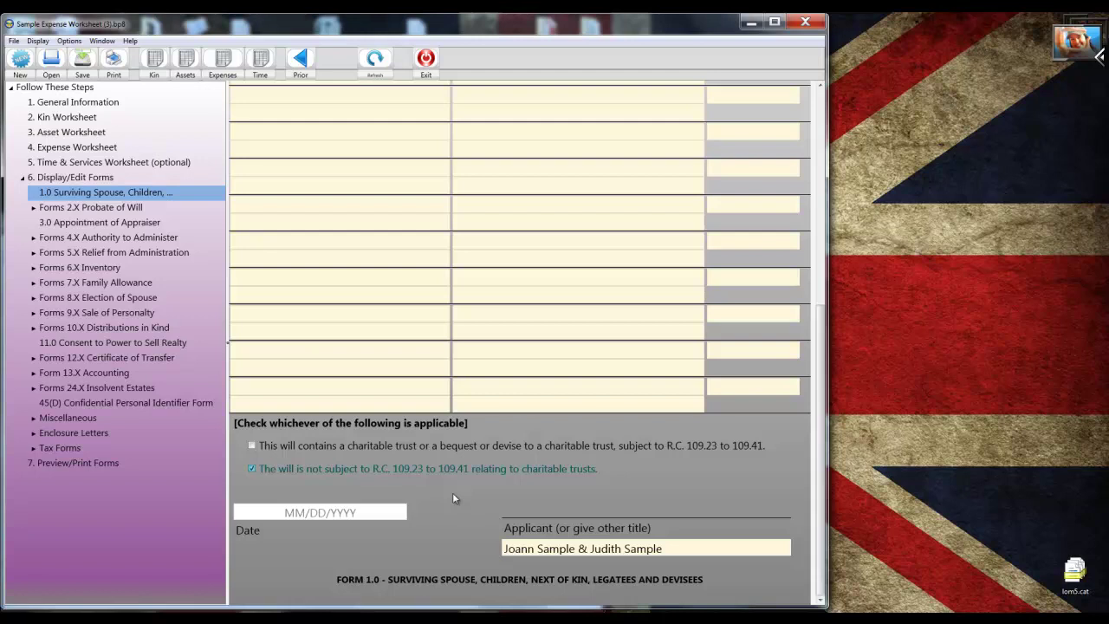
# Tick Fiduciary on side 2 of Form 2.0 Application to Probate Will, then open Form 3.0.
pyautogui.click(35, 208)
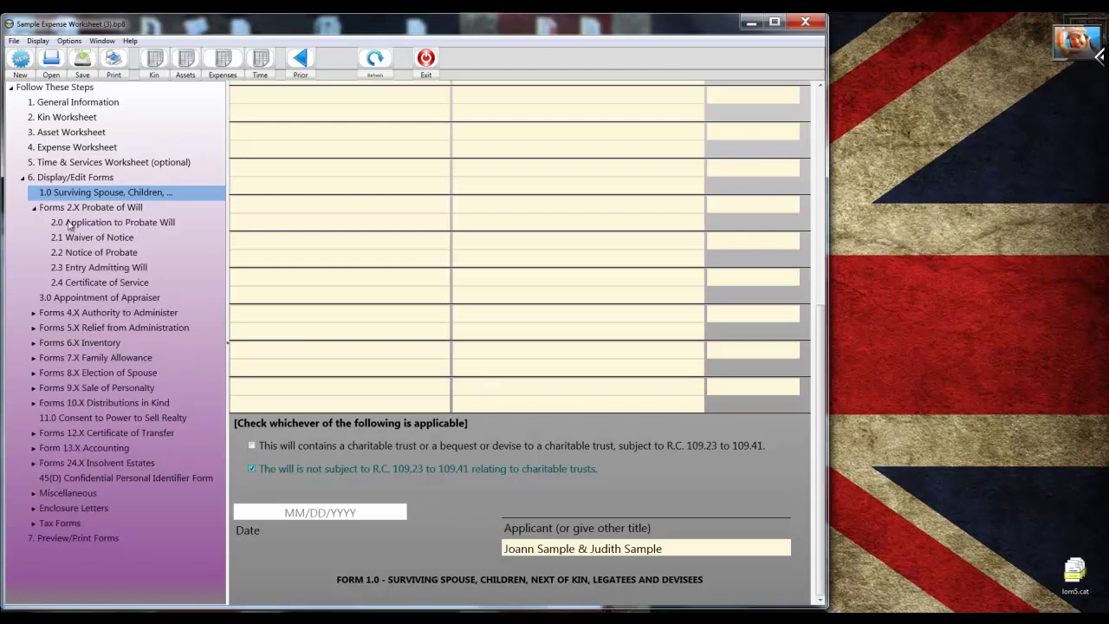
pyautogui.click(69, 223)
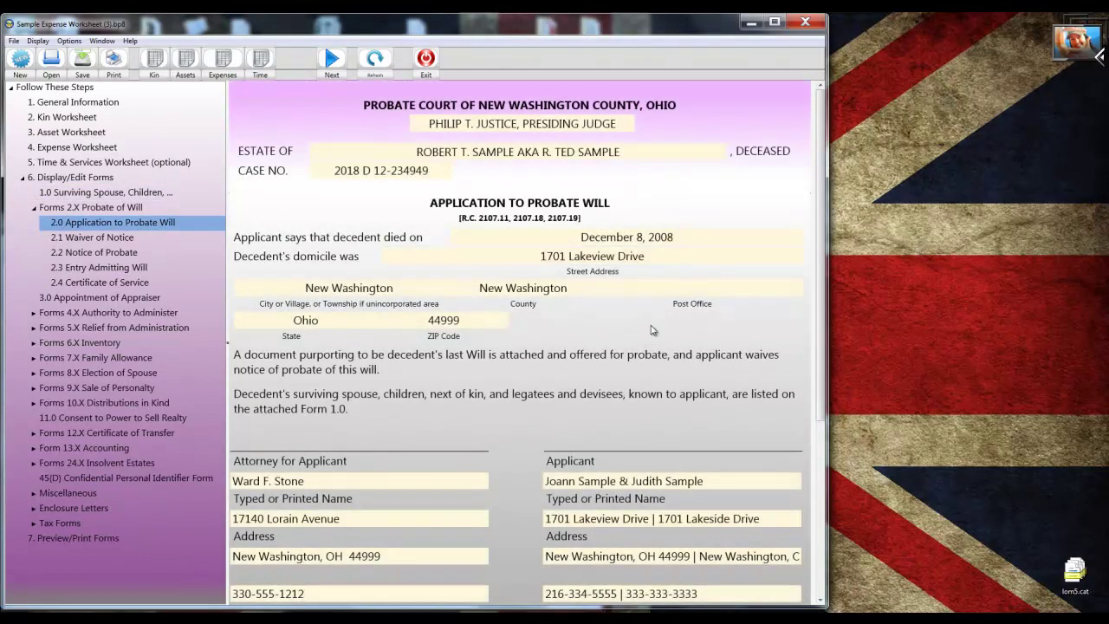
pyautogui.scroll(-2, 653, 326)
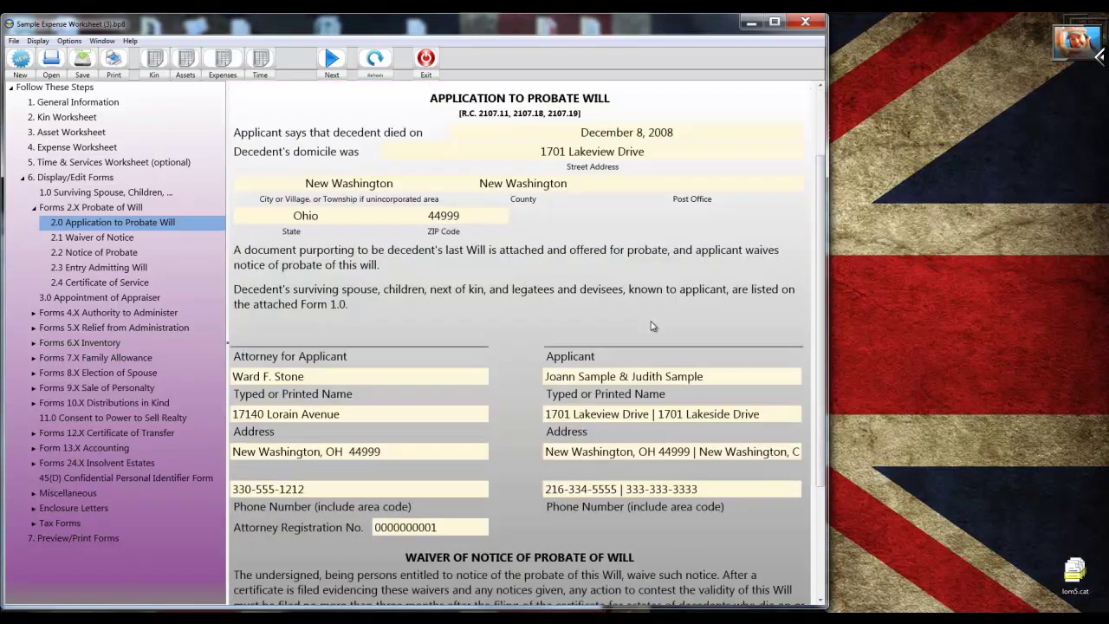
pyautogui.scroll(-3, 653, 326)
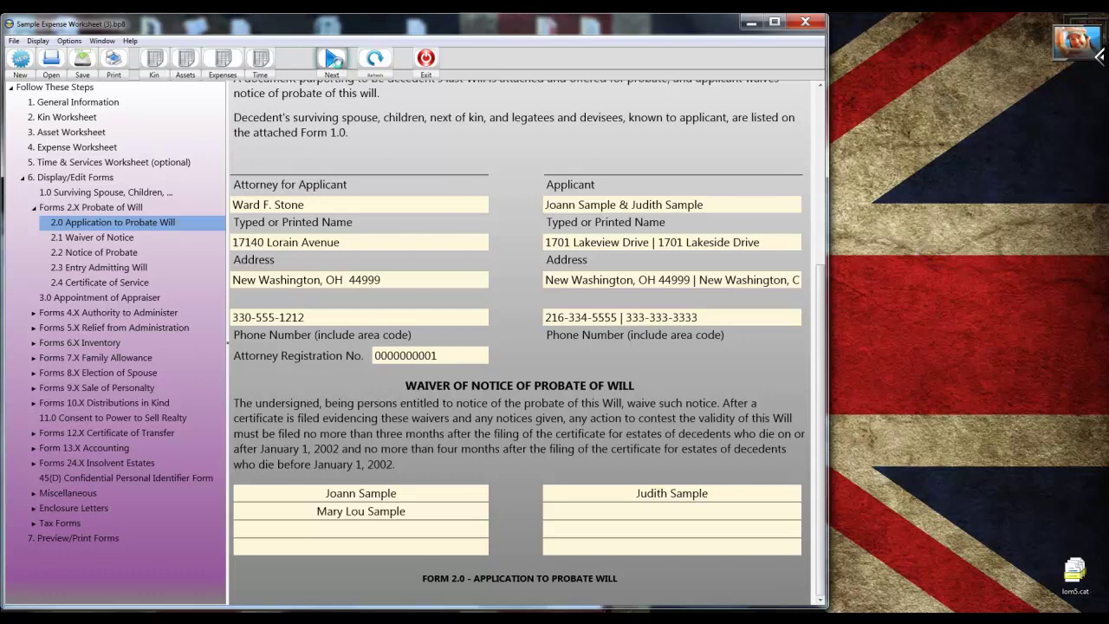
pyautogui.click(332, 59)
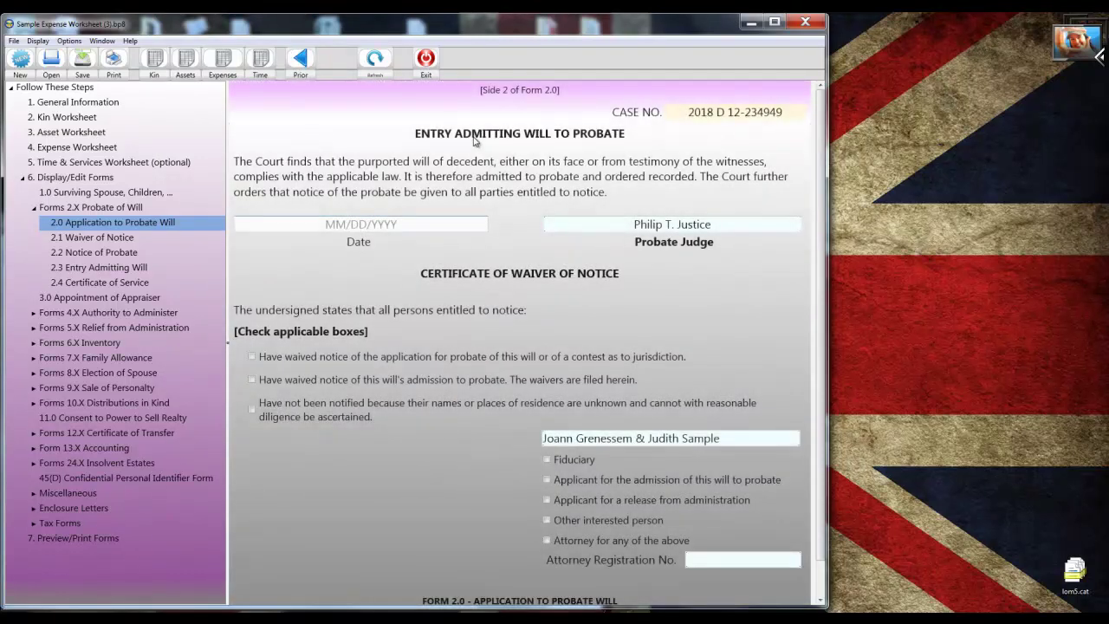
pyautogui.scroll(-1, 475, 141)
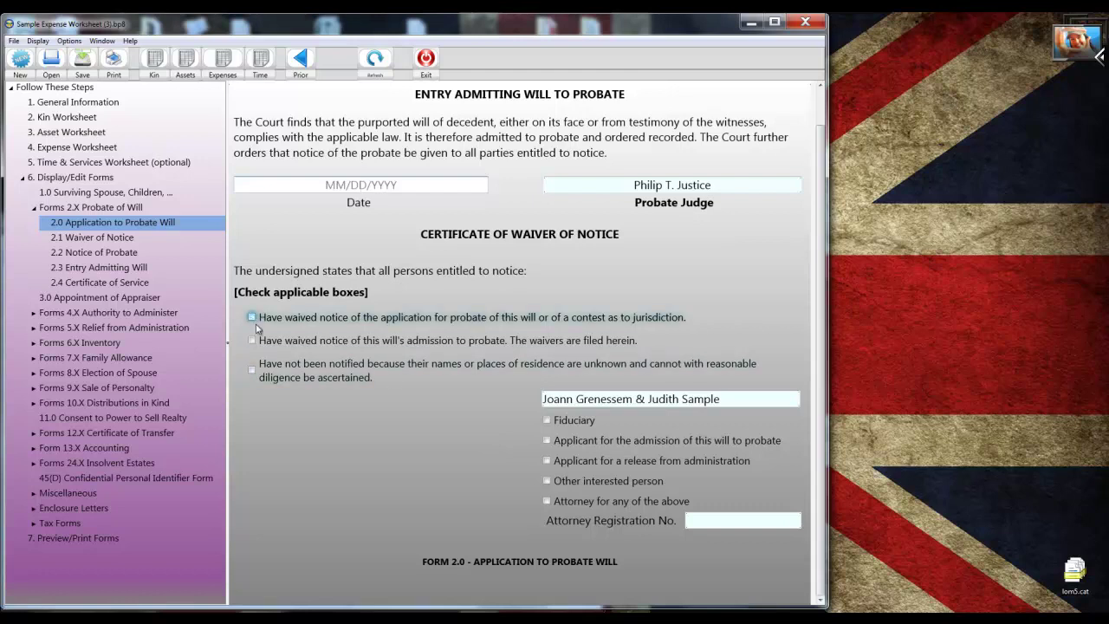
pyautogui.click(547, 420)
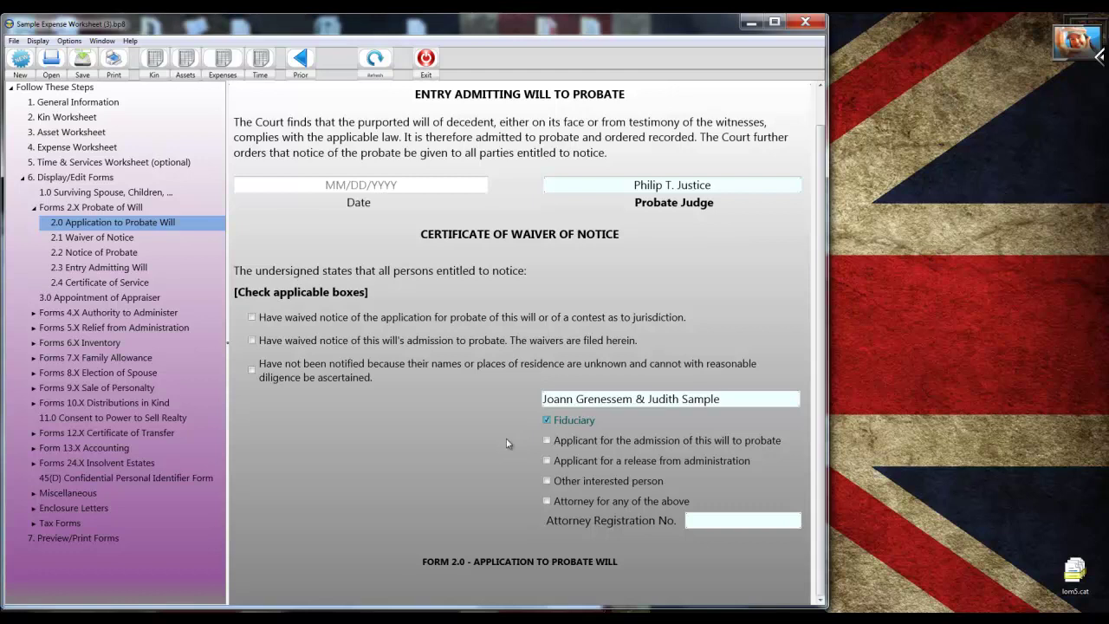
pyautogui.click(68, 299)
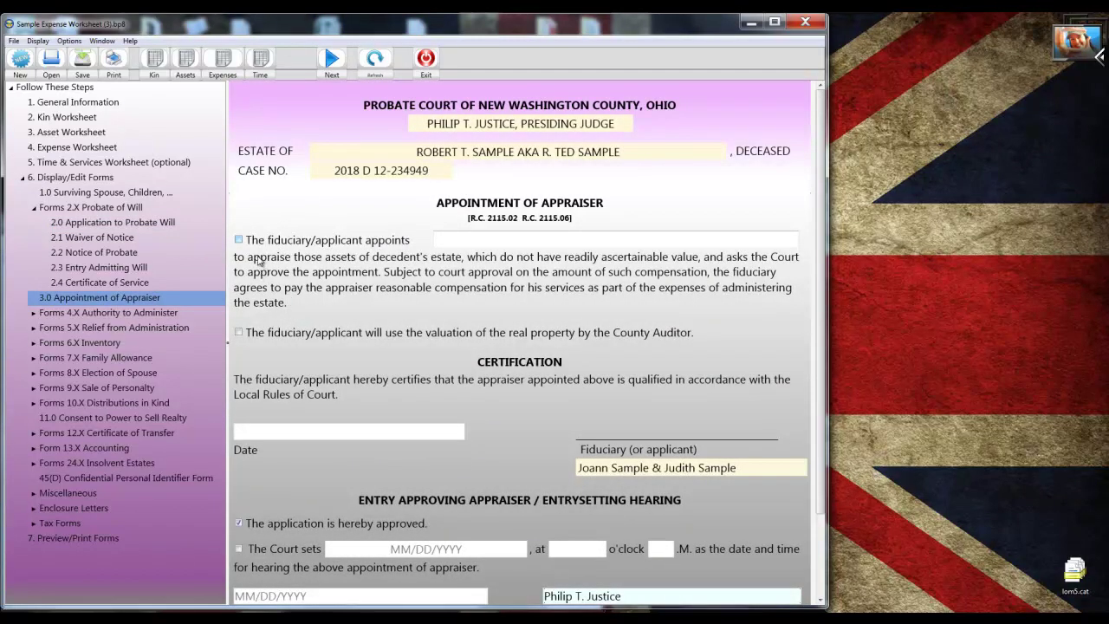
# On Form 3.0, have the fiduciary appoint a named appraiser using County Auditor valuation, then open Form 4.0.
pyautogui.click(240, 241)
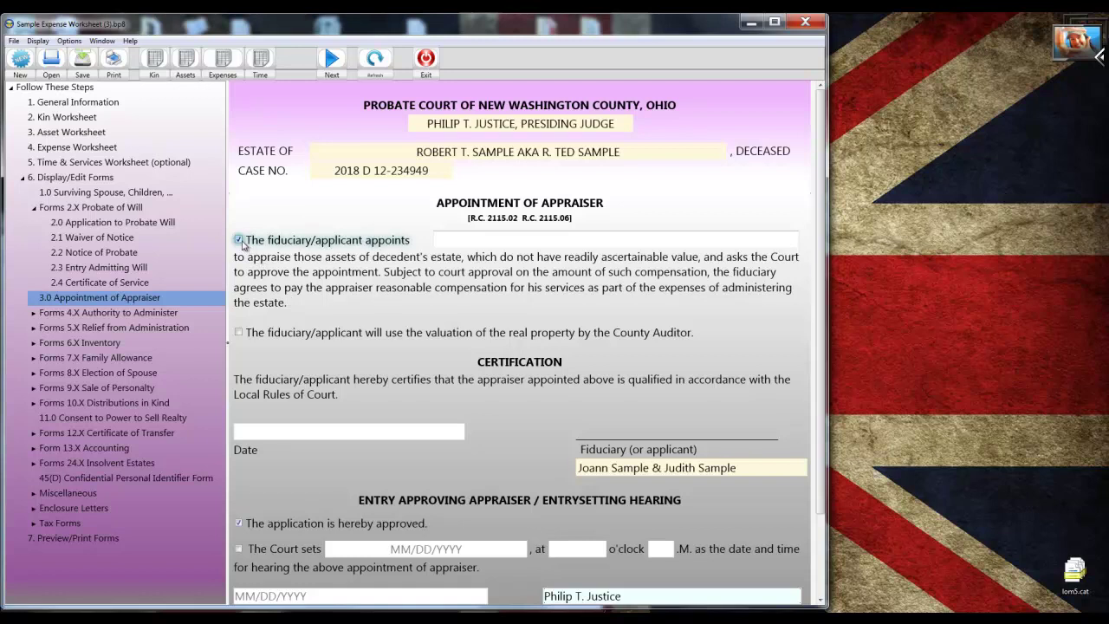
pyautogui.press('Tab')
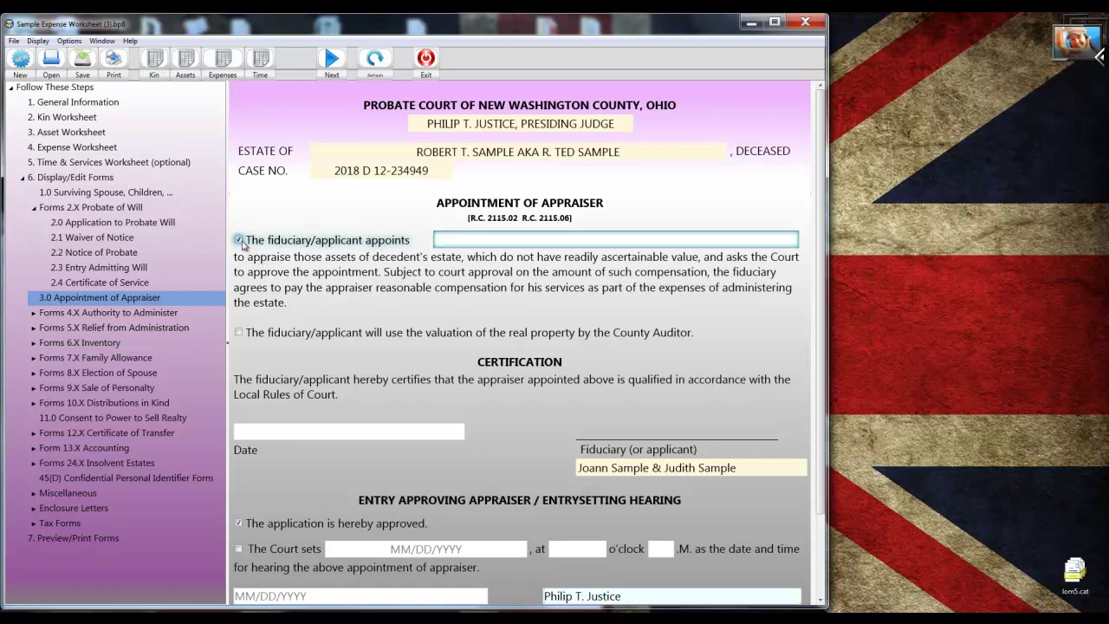
pyautogui.write('Joe Appraiser')
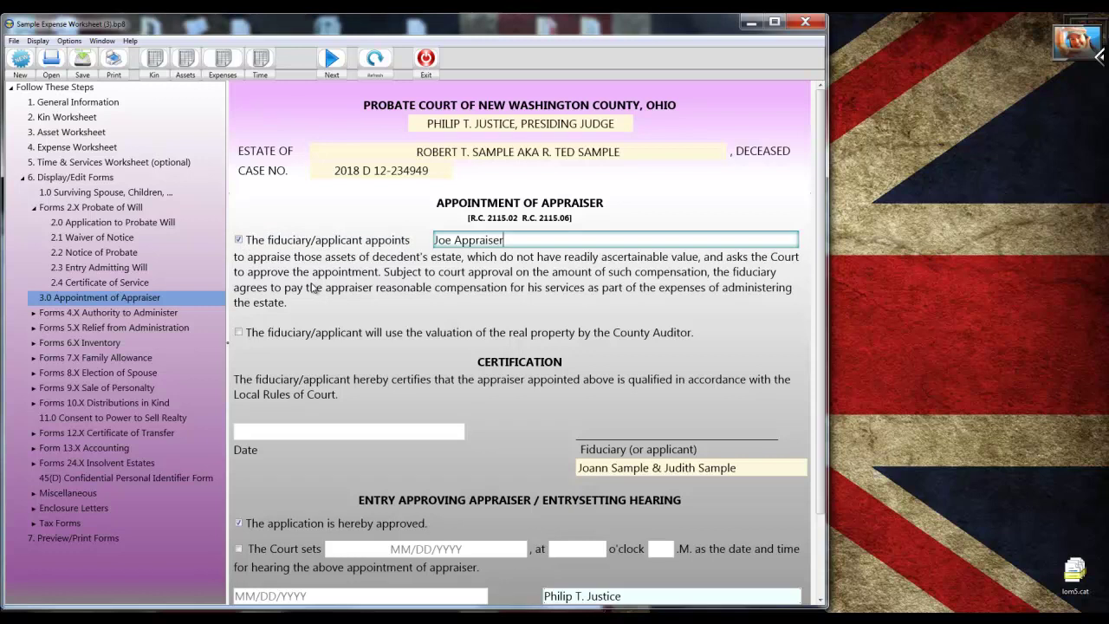
pyautogui.scroll(-2, 371, 330)
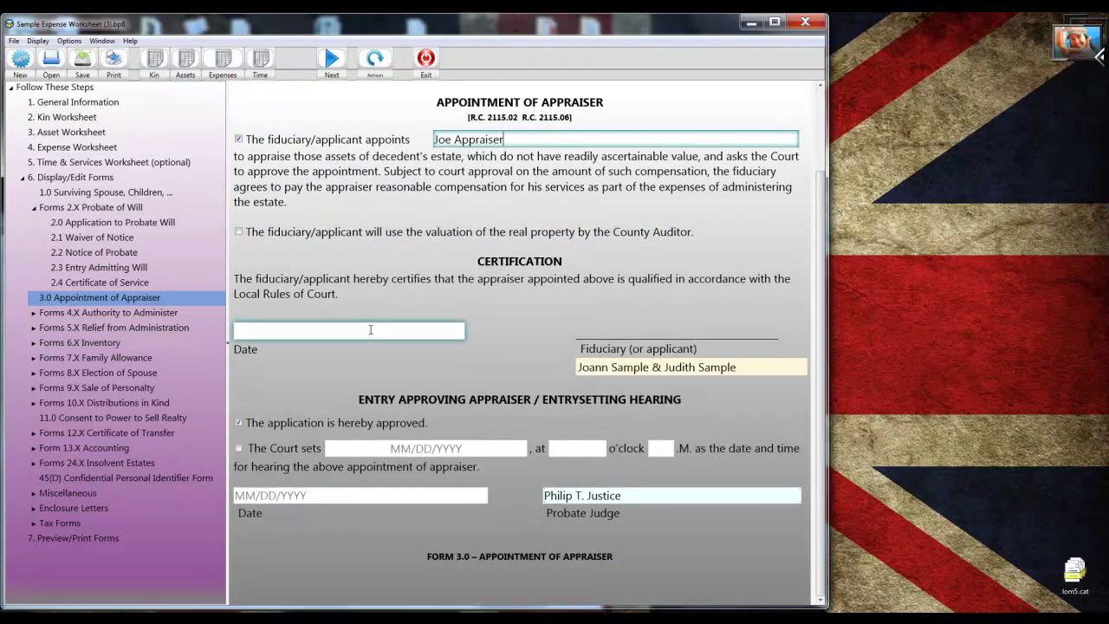
pyautogui.click(305, 245)
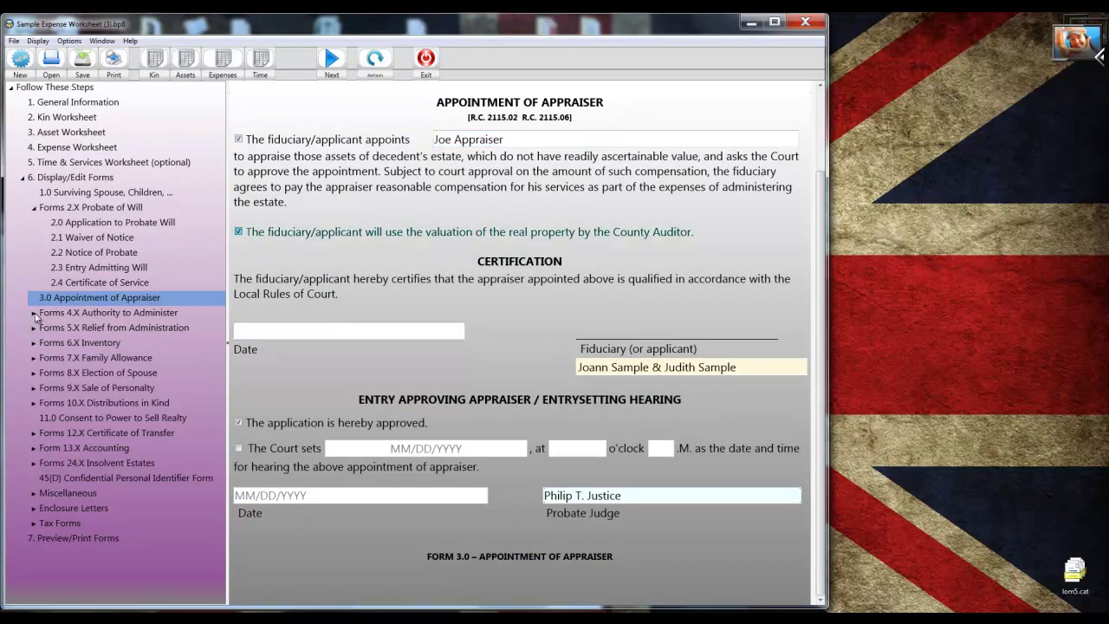
pyautogui.click(34, 315)
pyautogui.click(80, 331)
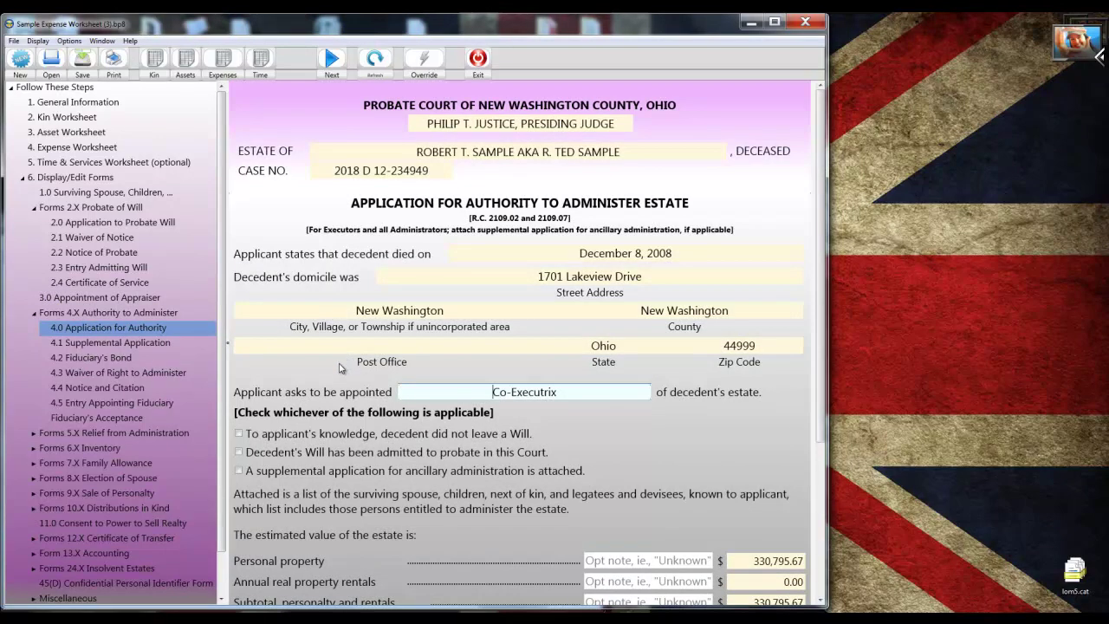
# On Form 4.0, state the Will was admitted and request dispensing with bond, then expand the Inventory forms.
pyautogui.click(239, 452)
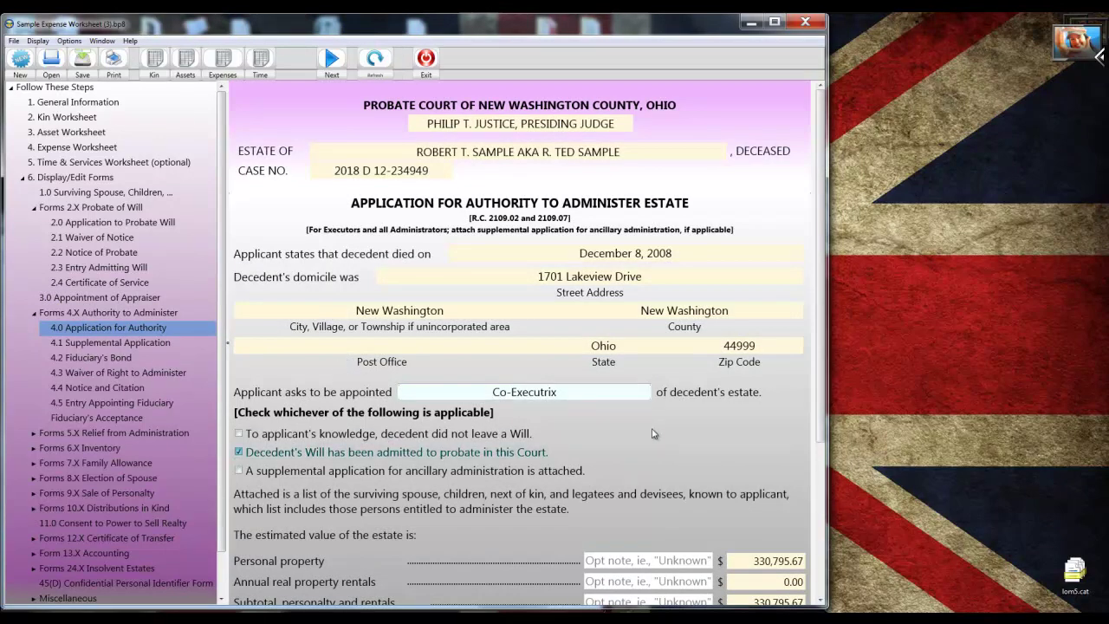
pyautogui.scroll(-5, 655, 434)
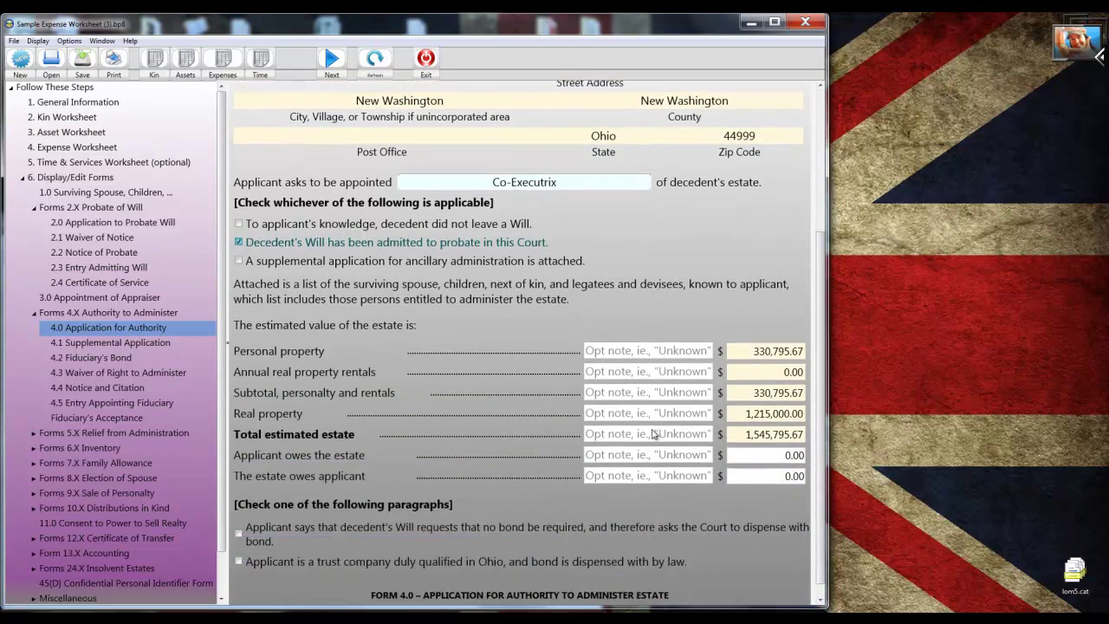
pyautogui.scroll(-1, 655, 434)
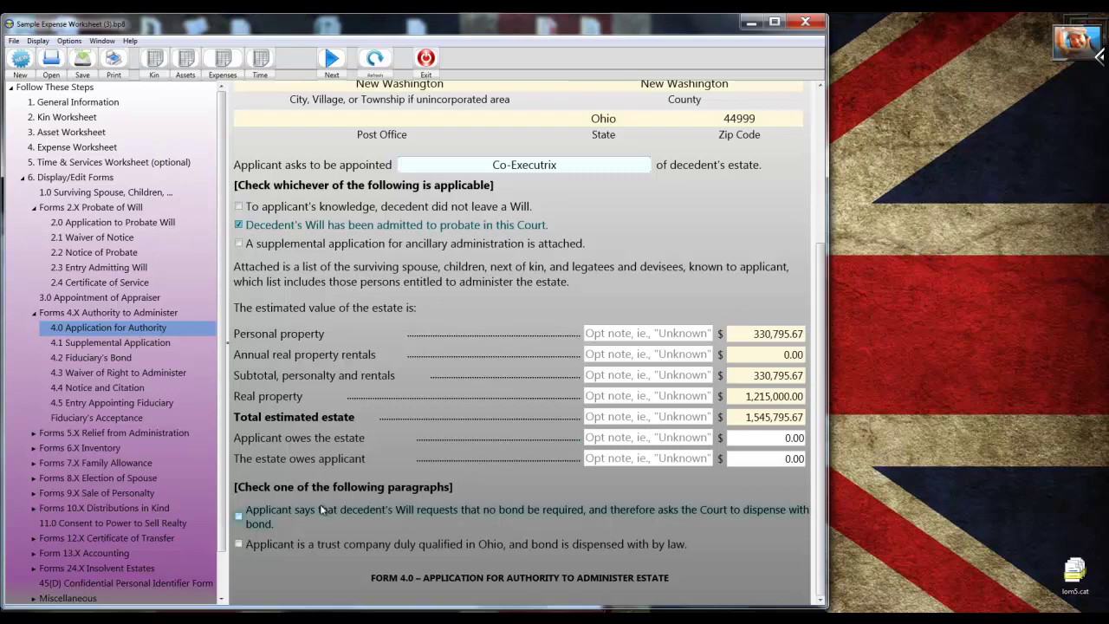
pyautogui.click(247, 520)
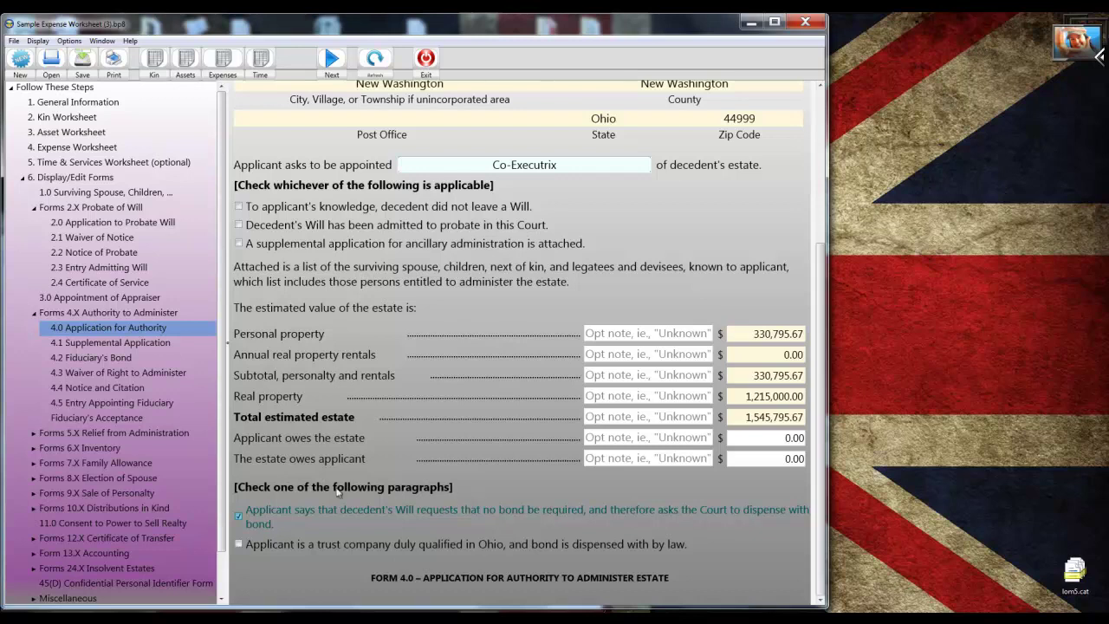
pyautogui.click(33, 448)
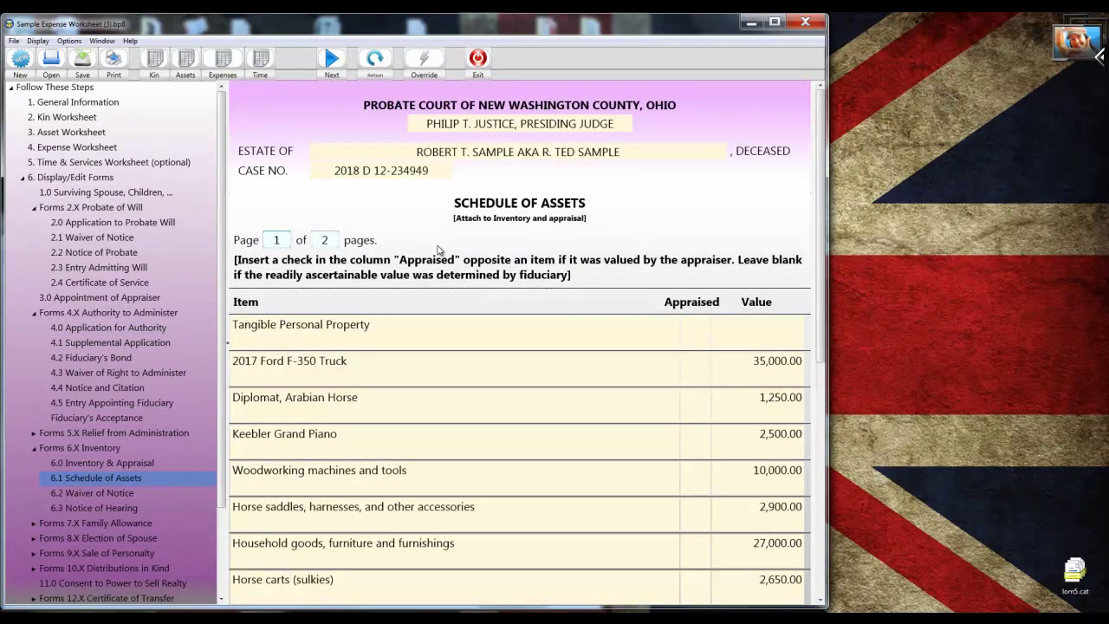
# Review the Schedule of Assets, then open Form 12.0 Application for Certificate of Transfer.
pyautogui.scroll(-7, 438, 249)
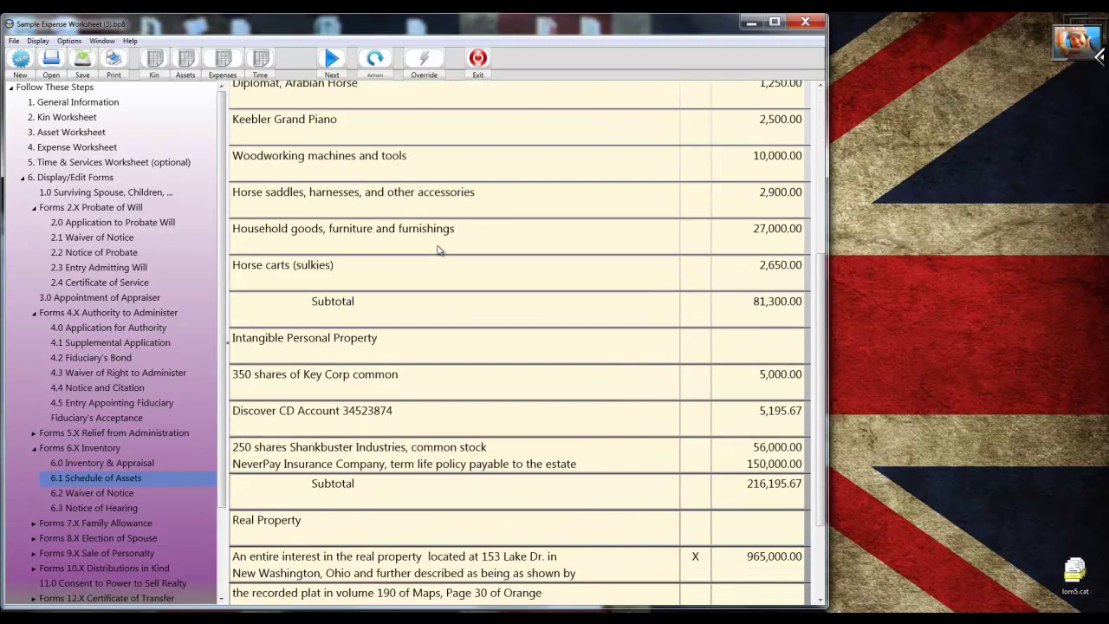
pyautogui.scroll(-3, 437, 249)
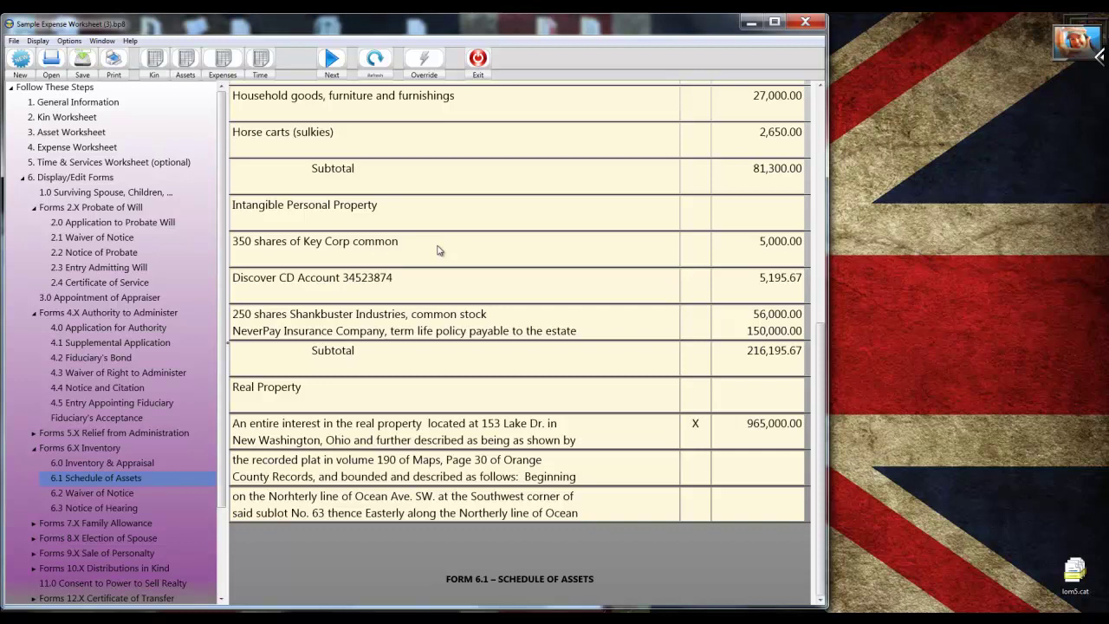
pyautogui.scroll(-2, 205, 379)
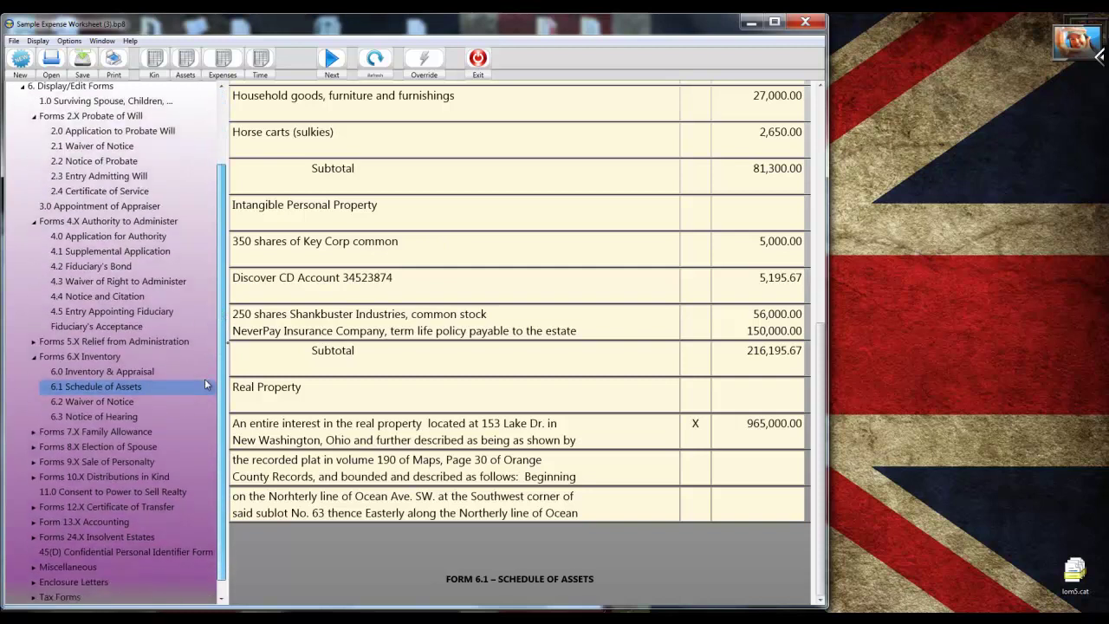
pyautogui.click(35, 498)
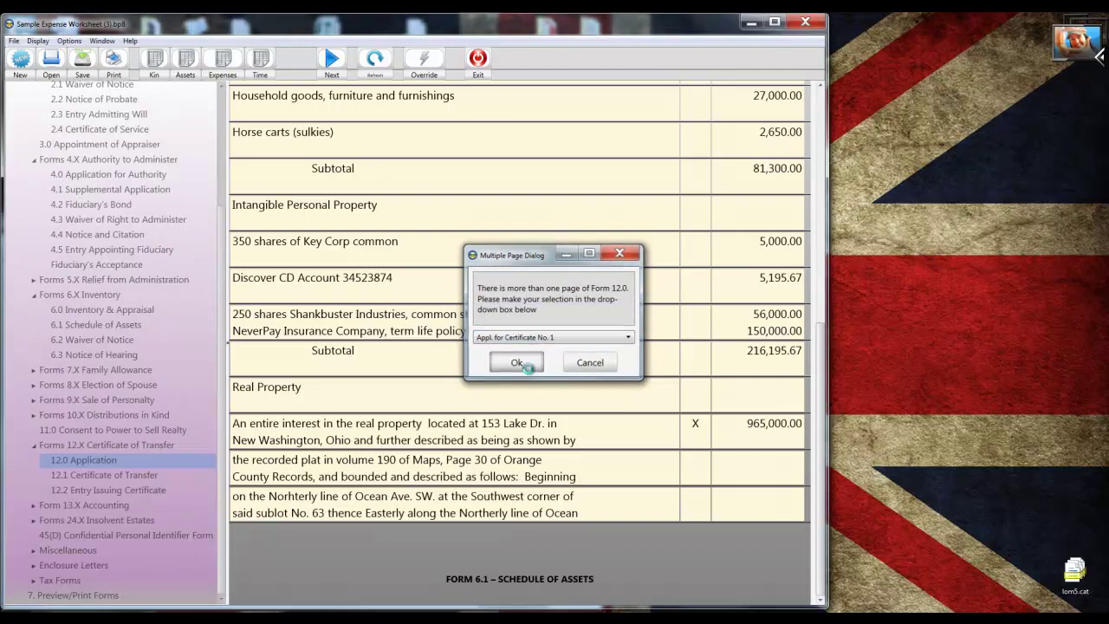
# On Appl. for Certificate No. 1, mark the decedent testate and enter 07/04/2018 as the probate admission date.
pyautogui.click(516, 362)
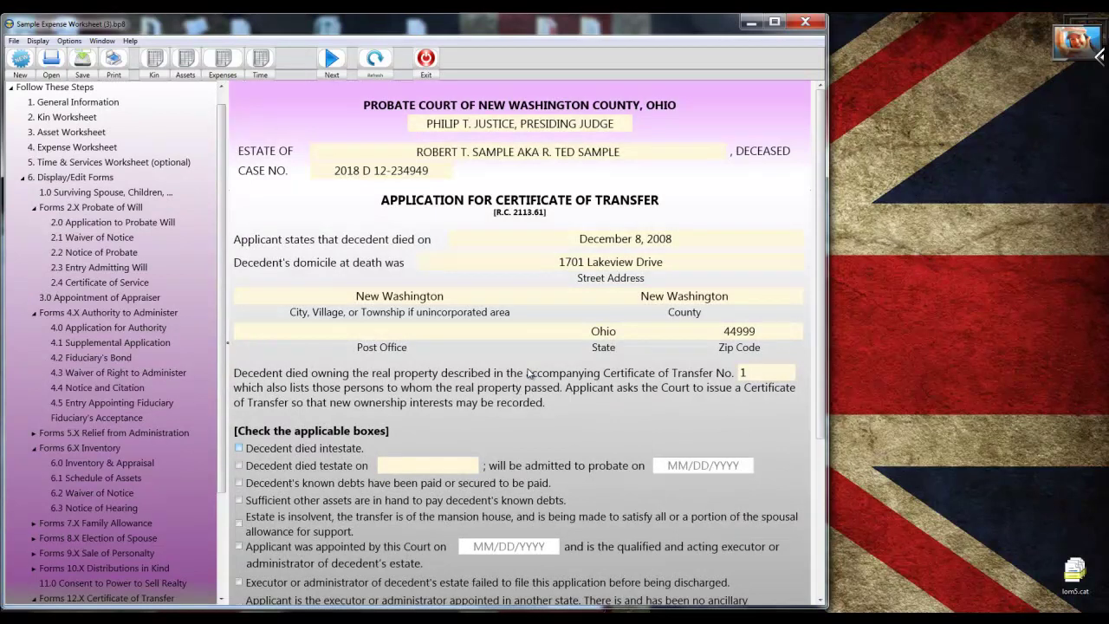
pyautogui.scroll(-2, 530, 373)
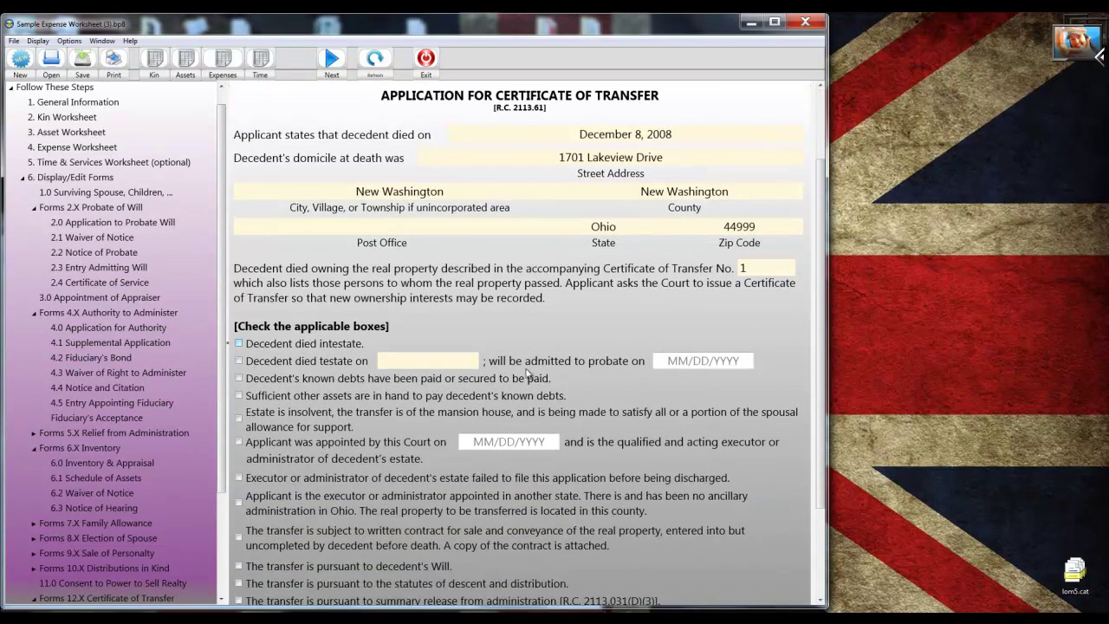
pyautogui.click(237, 361)
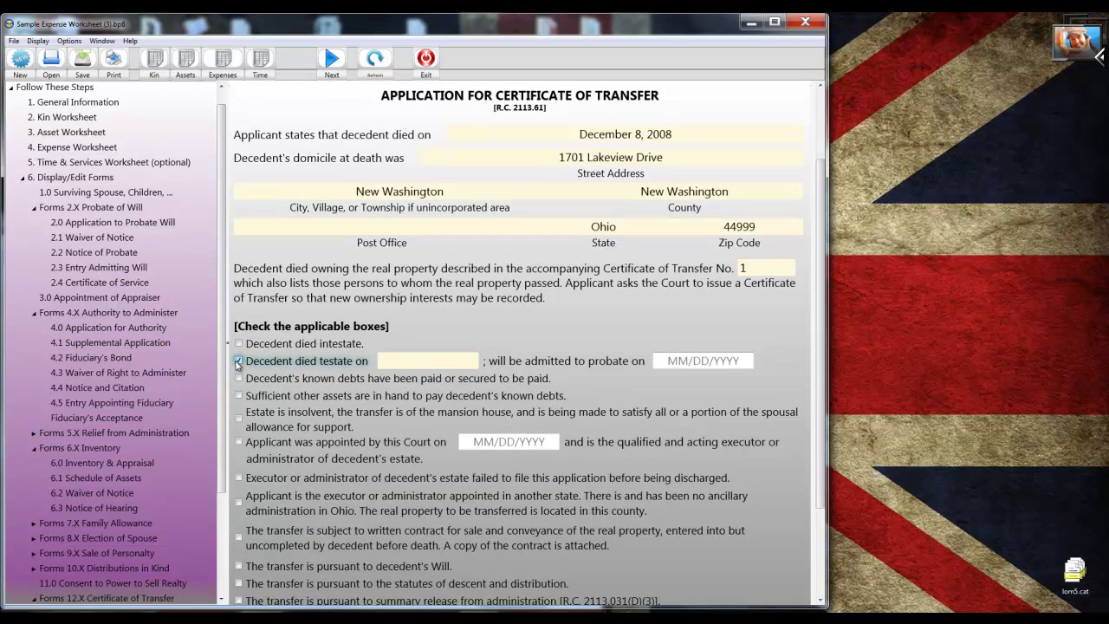
pyautogui.press('Tab')
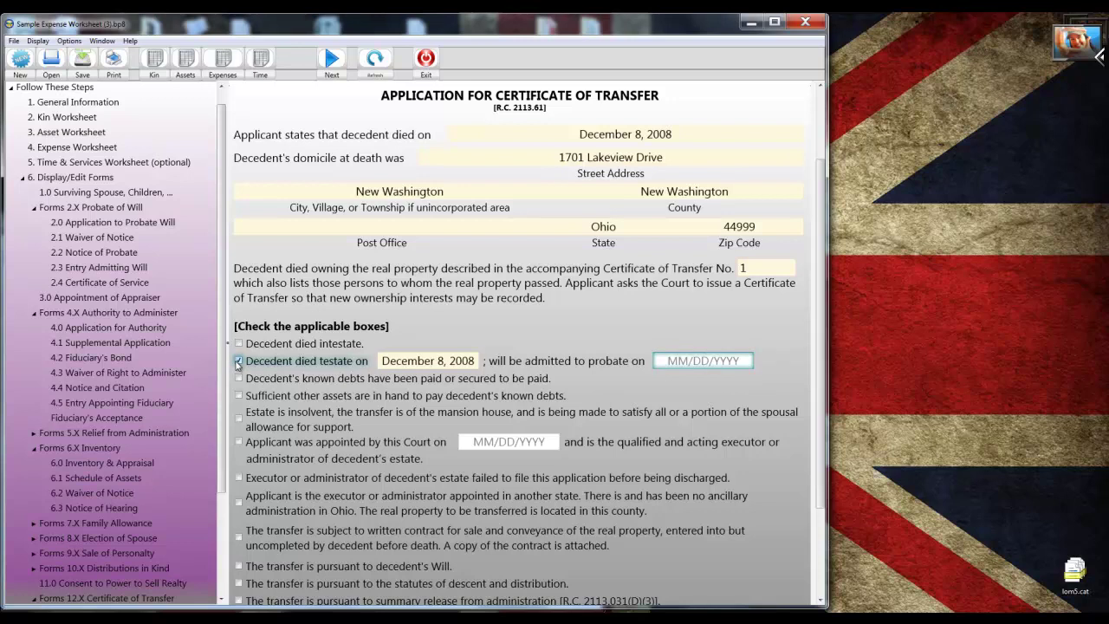
pyautogui.press('Tab')
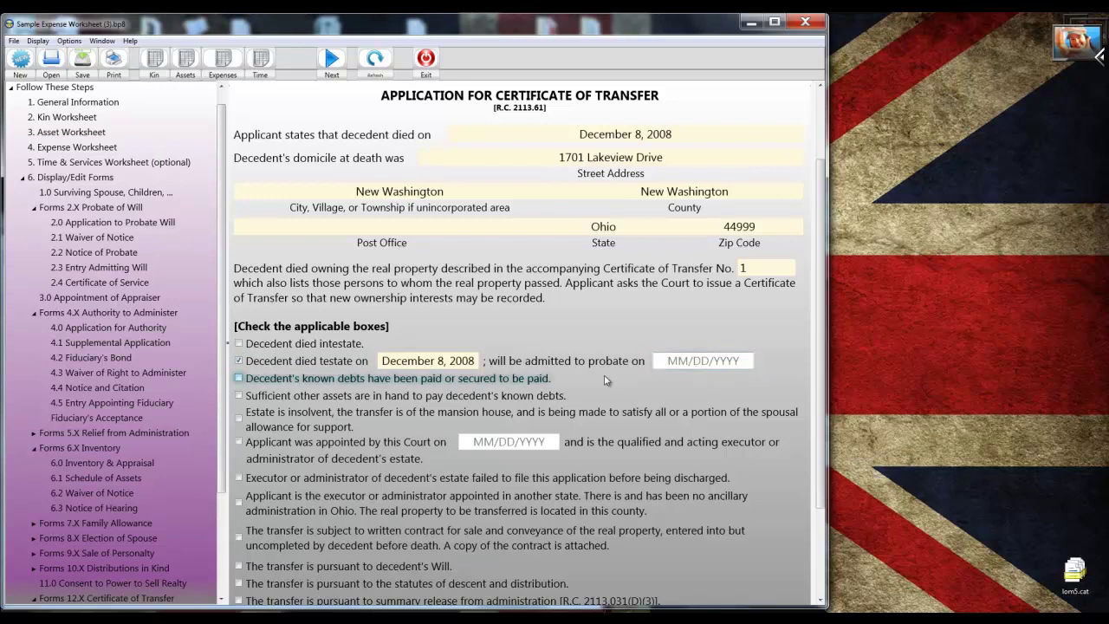
pyautogui.click(691, 362)
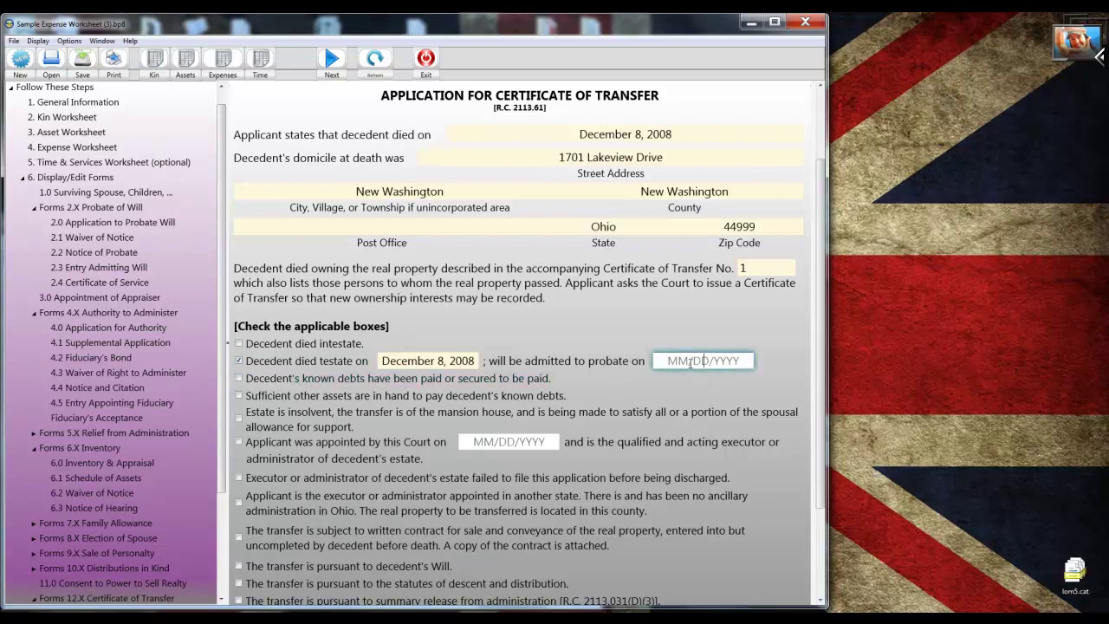
pyautogui.write('07/04/2018')
pyautogui.press('Tab')
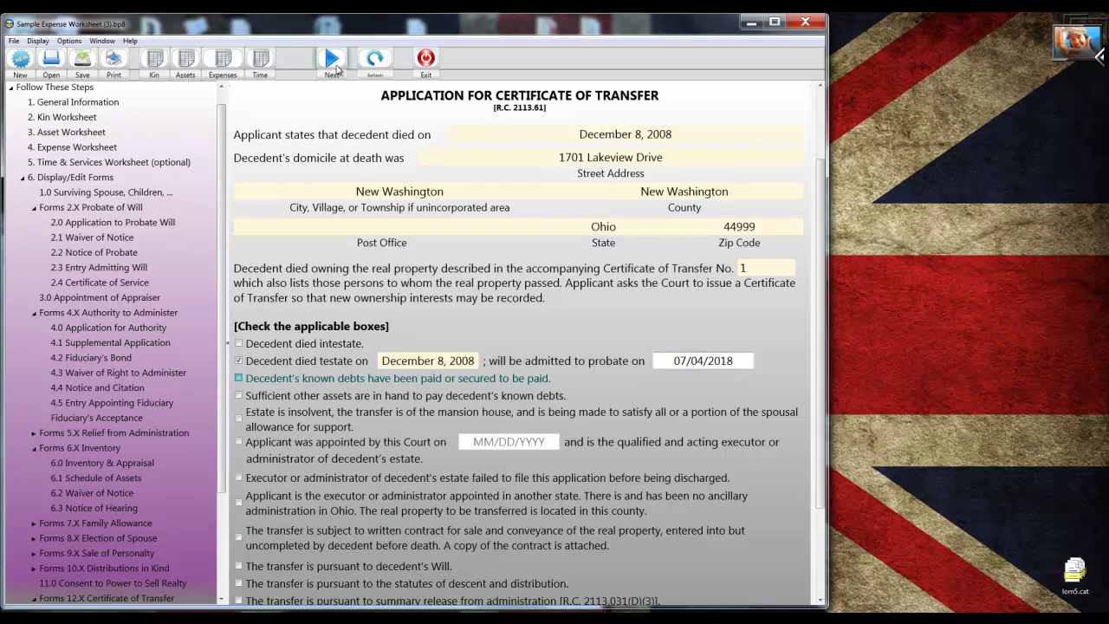
# Go to the next page of Form 12.0 and review the debts-paid and spousal election entries.
pyautogui.click(332, 61)
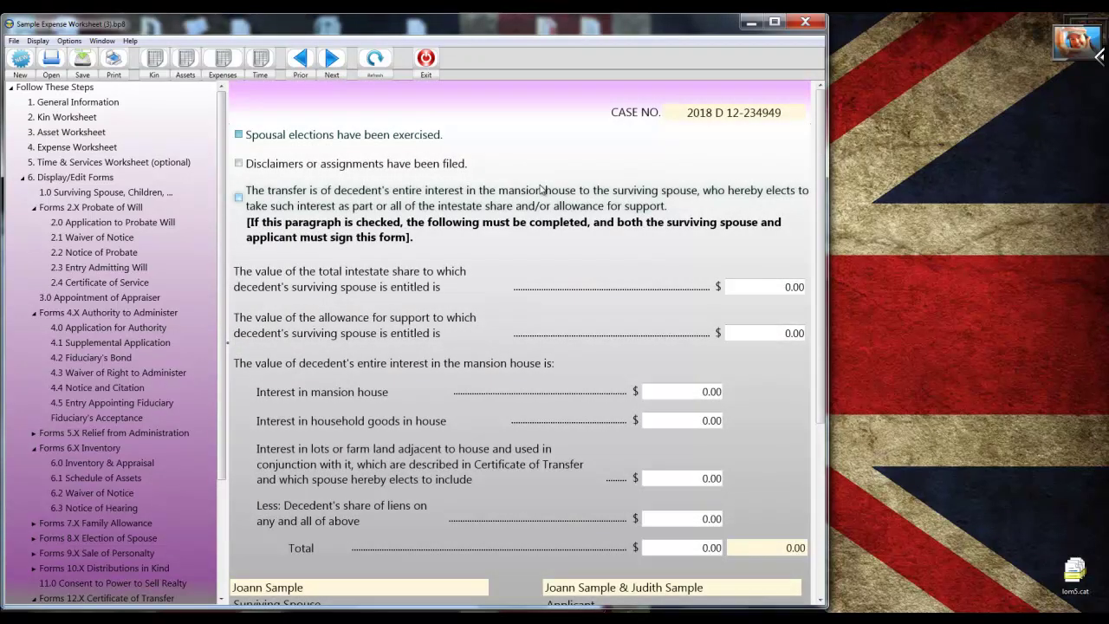
pyautogui.scroll(-2, 541, 189)
pyautogui.scroll(-2, 540, 188)
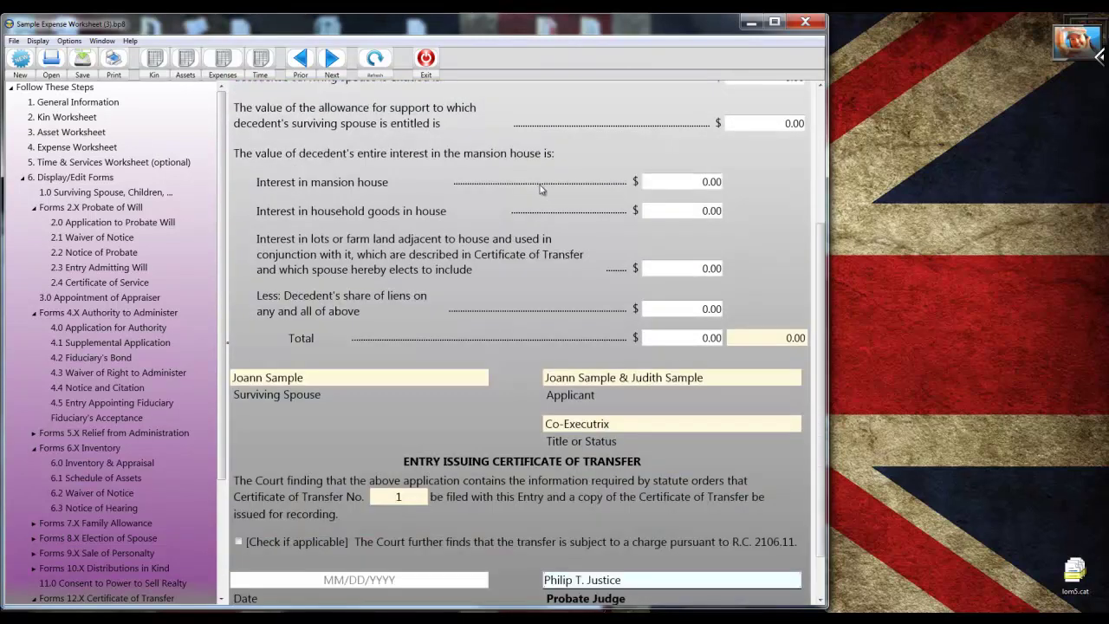
pyautogui.scroll(-1, 541, 189)
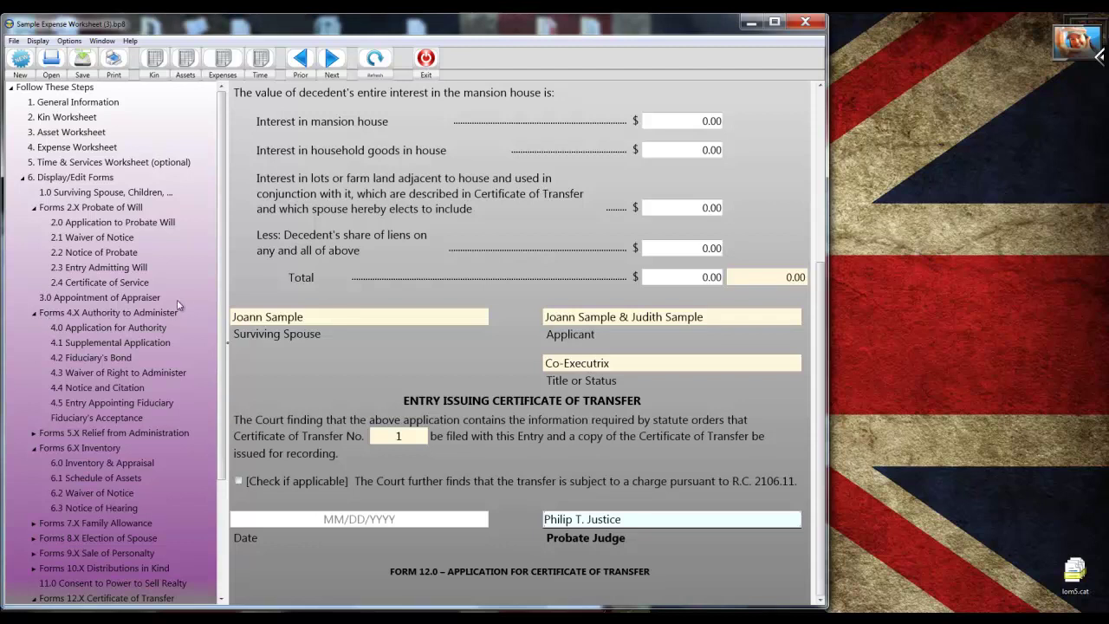
pyautogui.scroll(-1, 202, 344)
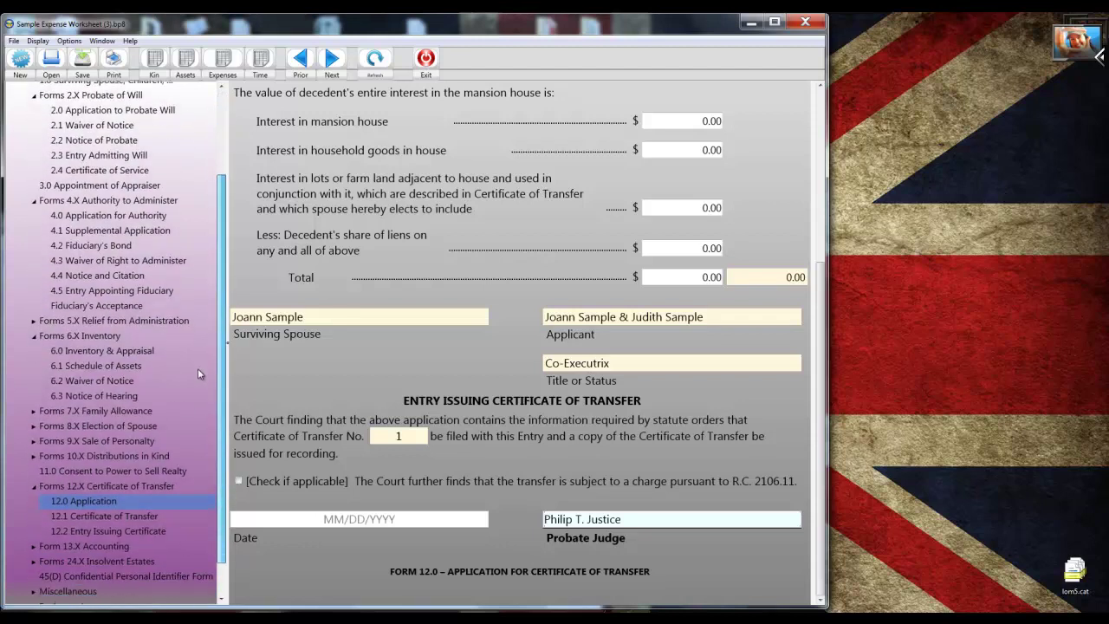
pyautogui.scroll(-2, 197, 373)
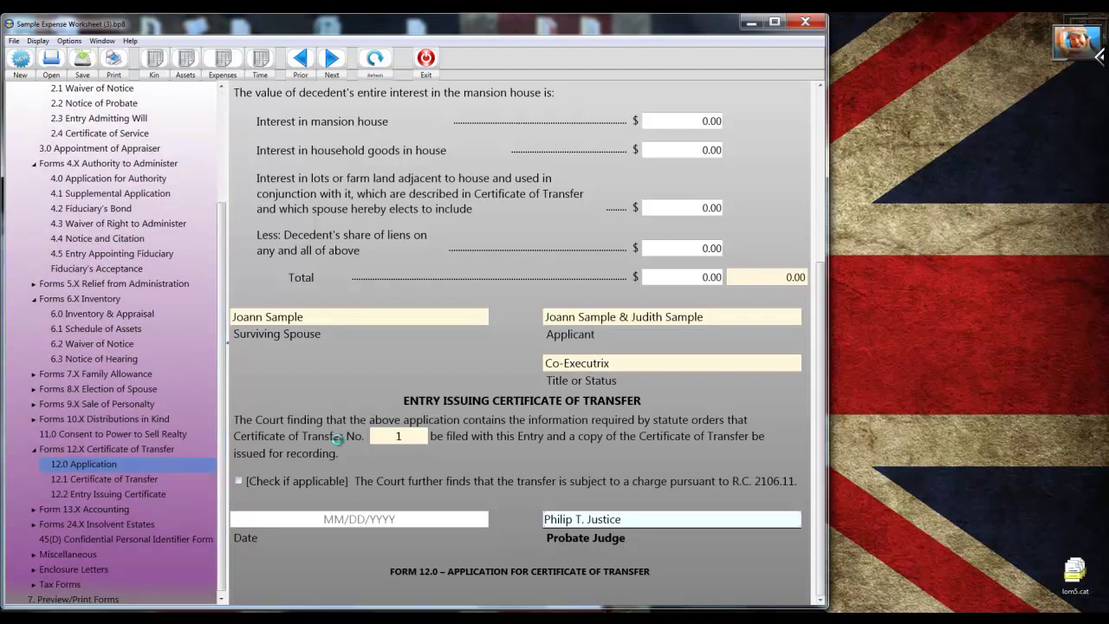
# Open Form 12.1 Certificate of Transfer and advance to the real property legal description page.
pyautogui.click(499, 365)
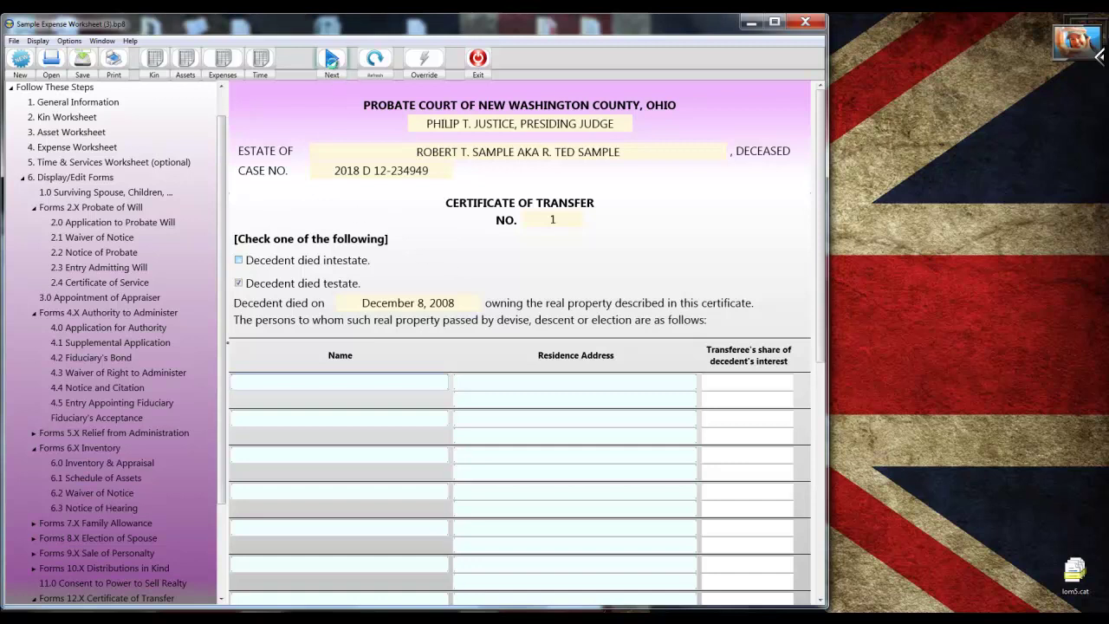
pyautogui.click(331, 60)
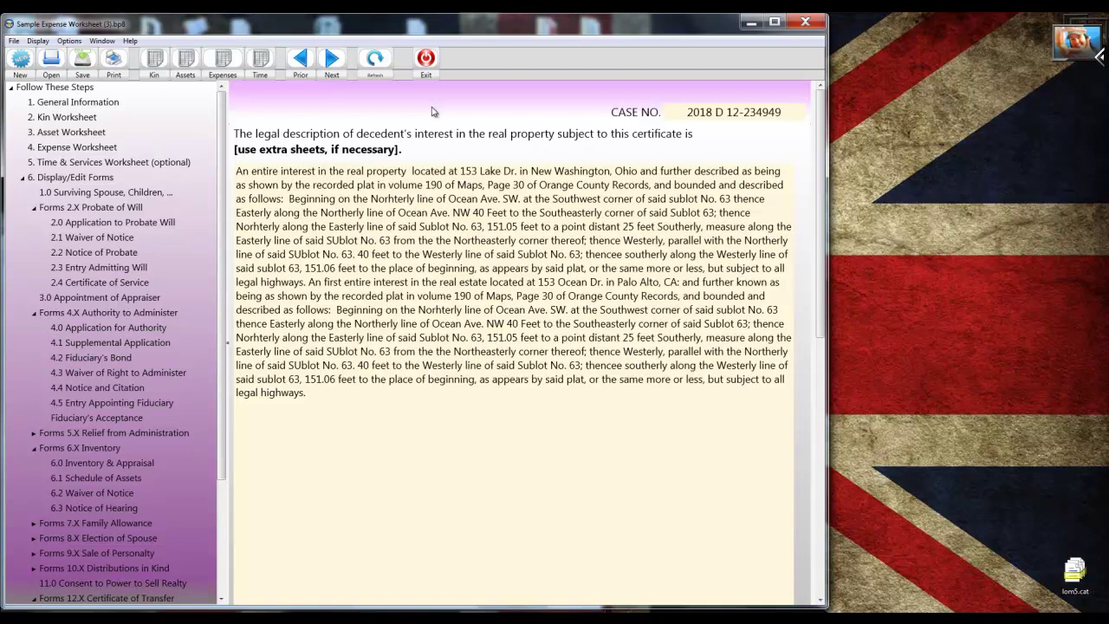
pyautogui.scroll(-1, 205, 514)
pyautogui.scroll(-2, 204, 511)
# Open Form 13.0 Fiduciary's Account and view the recapitulation: receipts $1,535,795.67, balance $873,791.41.
pyautogui.click(33, 505)
pyautogui.click(77, 519)
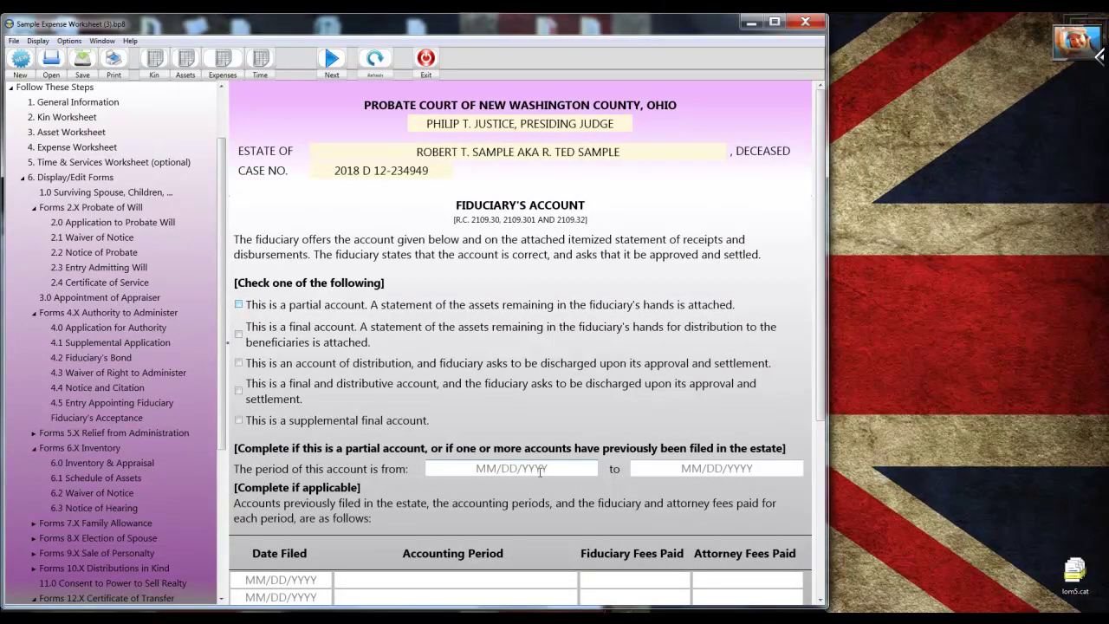
pyautogui.scroll(-3, 540, 471)
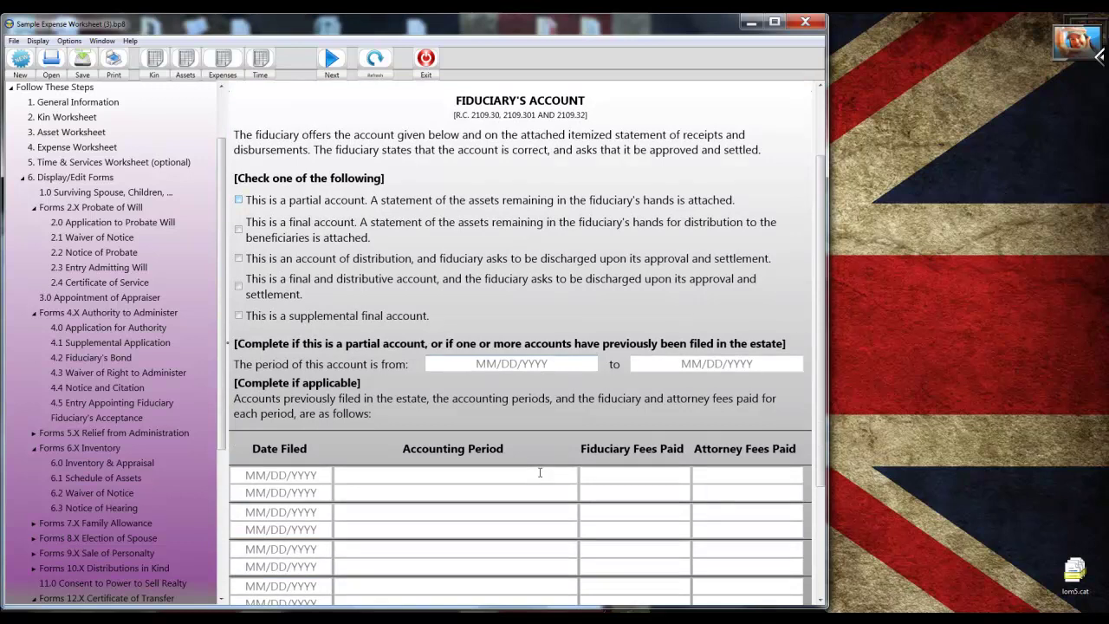
pyautogui.scroll(-3, 540, 472)
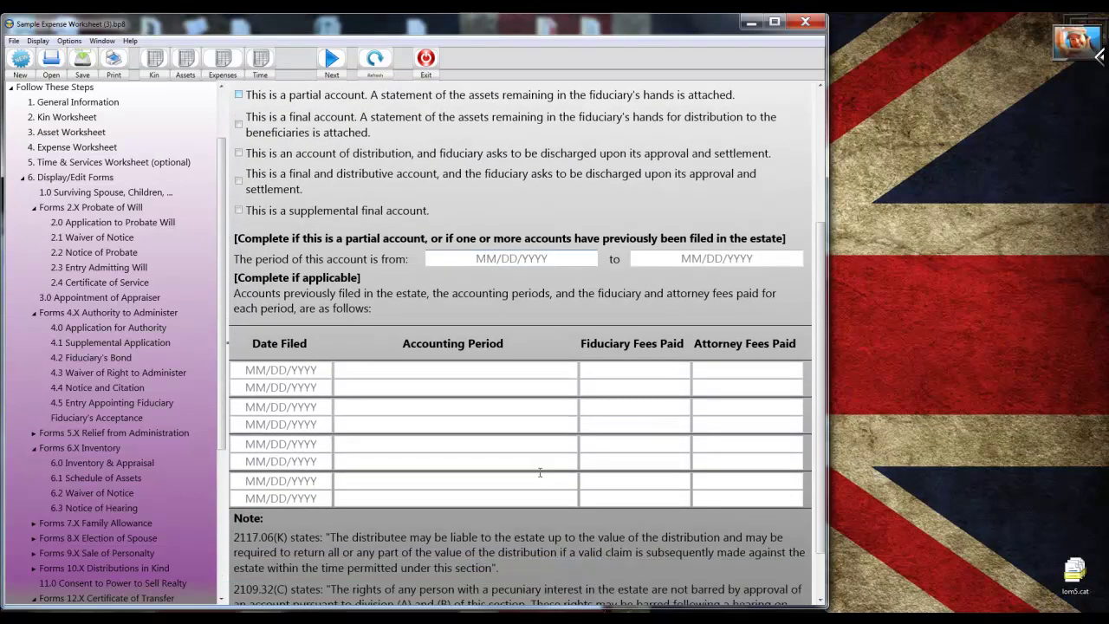
pyautogui.scroll(-2, 540, 472)
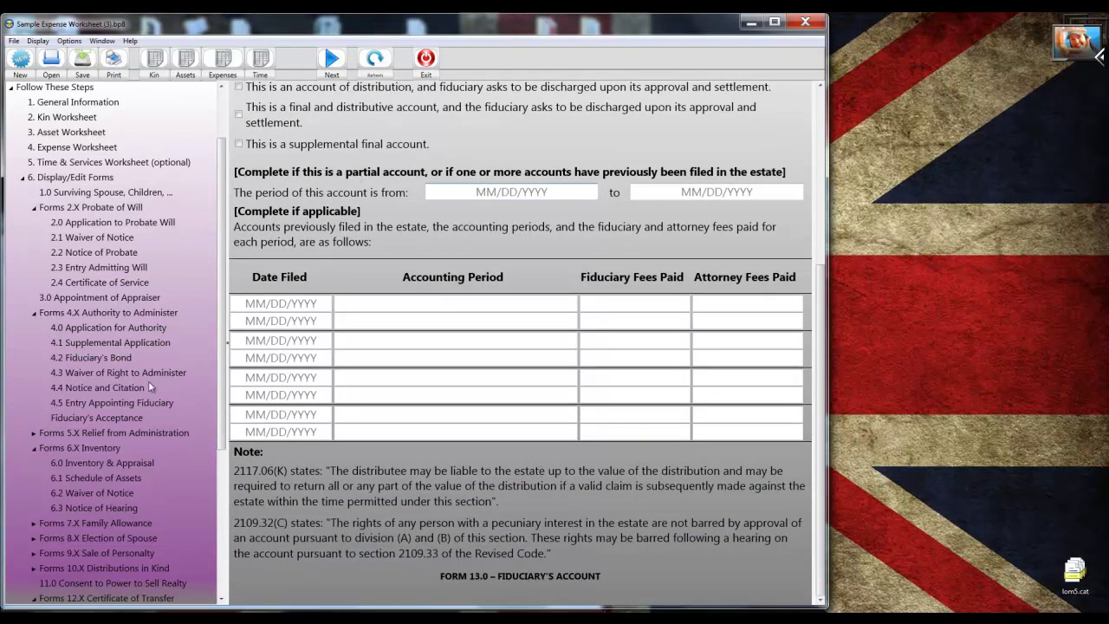
pyautogui.click(280, 340)
pyautogui.click(330, 59)
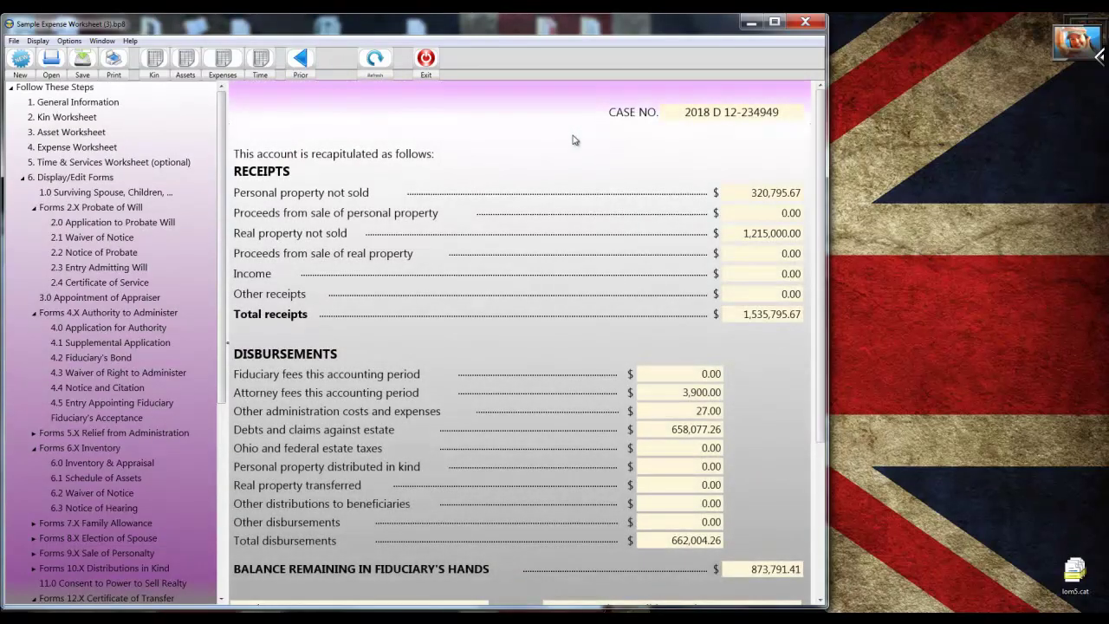
pyautogui.scroll(-3, 572, 139)
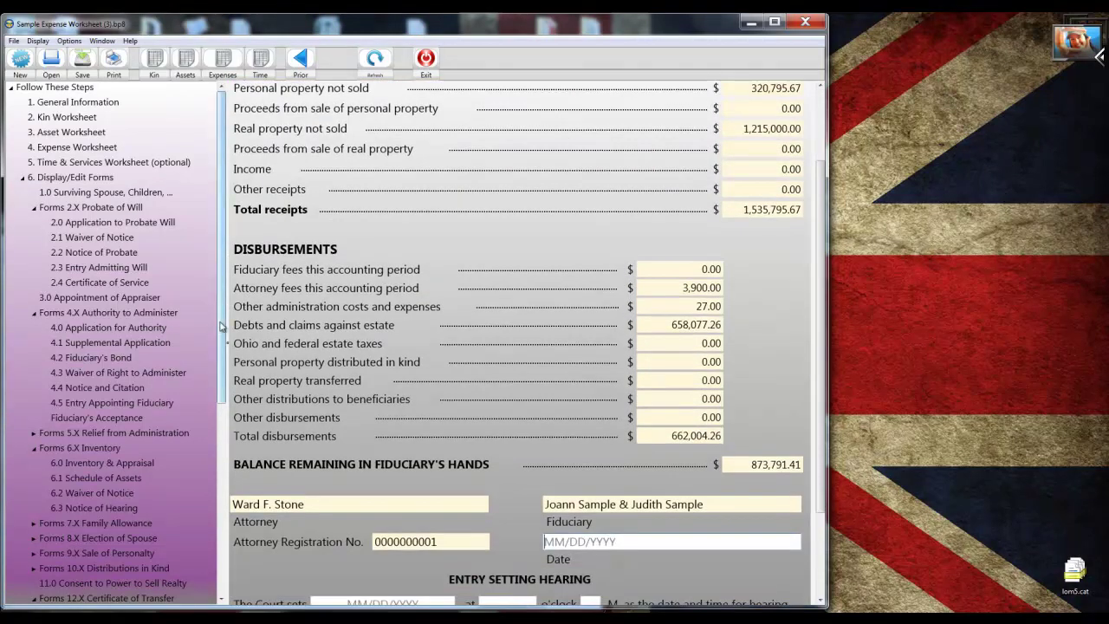
pyautogui.scroll(-6, 202, 453)
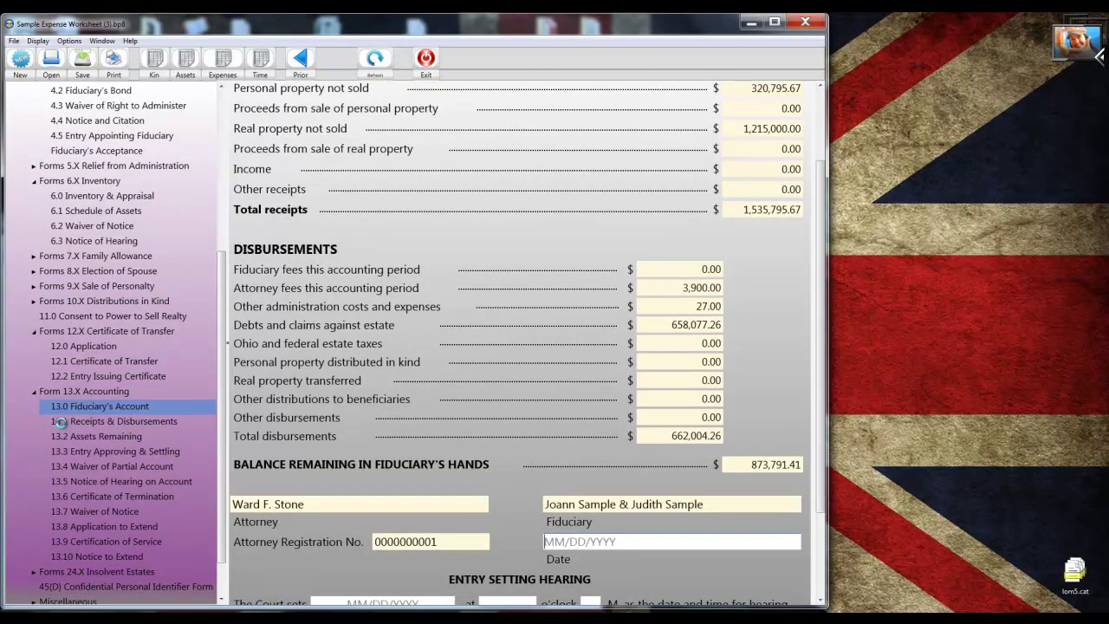
# Open page 1 of Form 13.1 Receipts & Disbursements and review the personal property not sold (320,795.67).
pyautogui.click(62, 423)
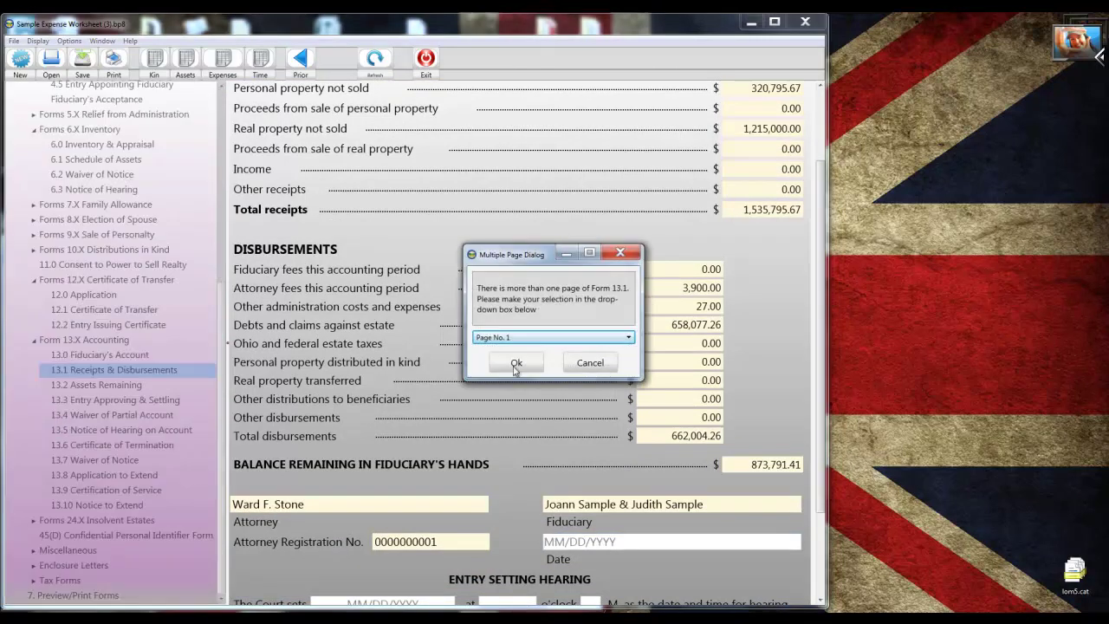
pyautogui.click(517, 362)
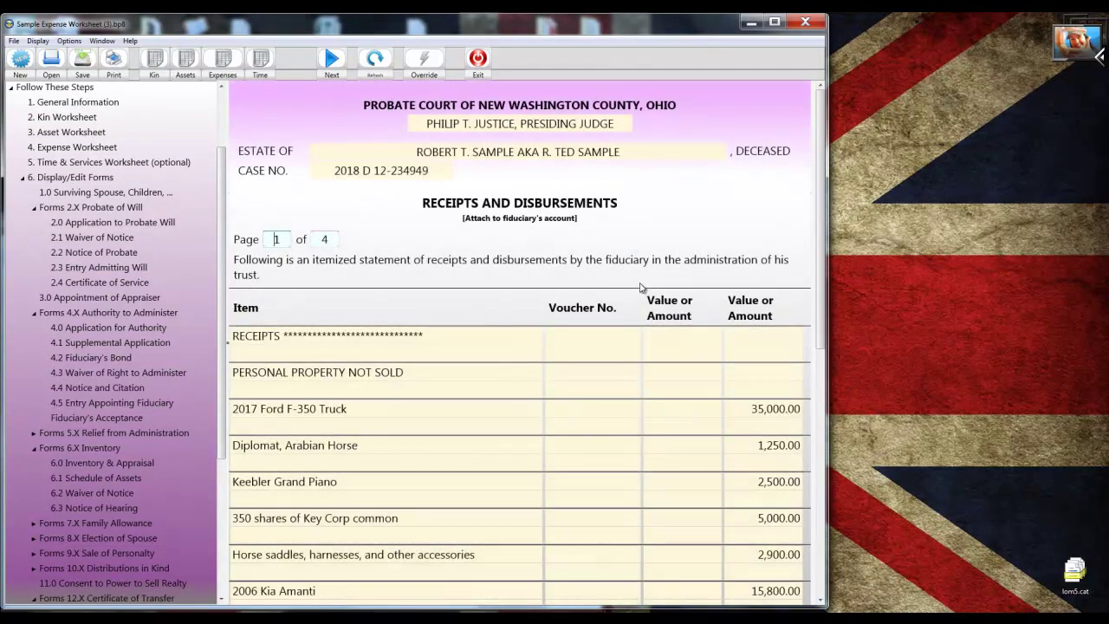
pyautogui.scroll(-1, 641, 288)
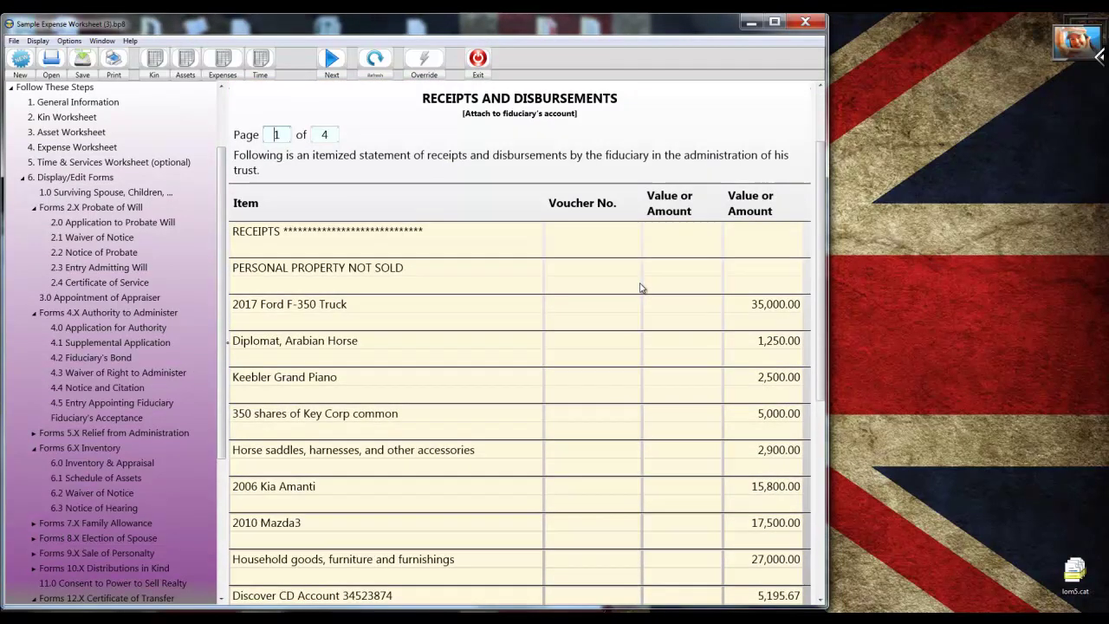
pyautogui.scroll(-1, 641, 288)
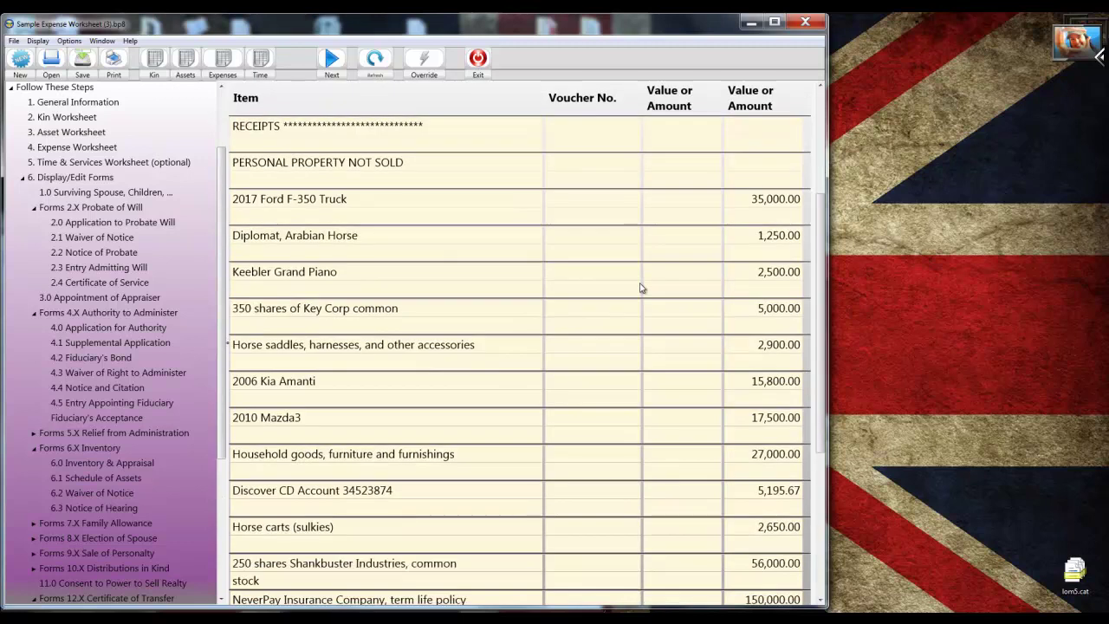
pyautogui.scroll(-1, 642, 288)
pyautogui.scroll(-1, 641, 288)
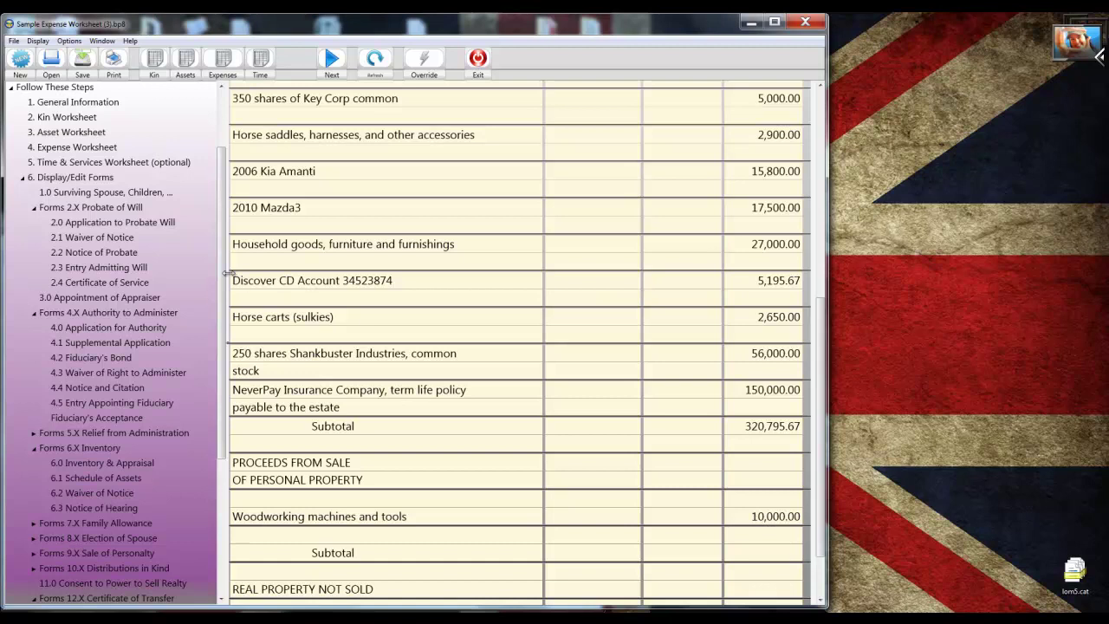
pyautogui.scroll(-5, 224, 281)
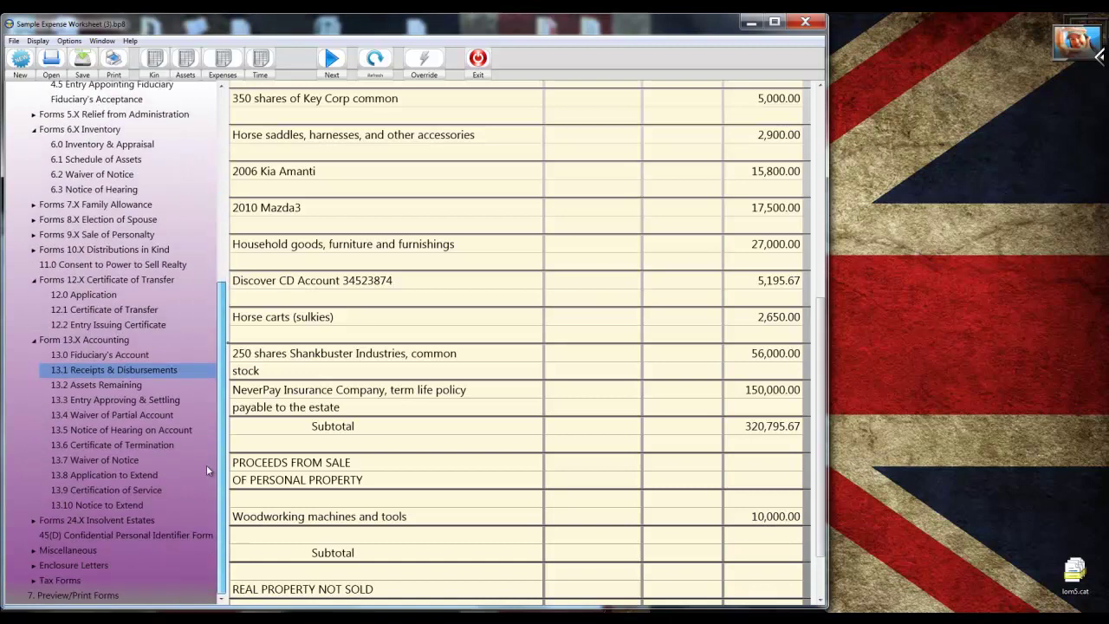
# Open Form 13.7 Waiver of Notice of Hearing and Consent to Account.
pyautogui.click(100, 459)
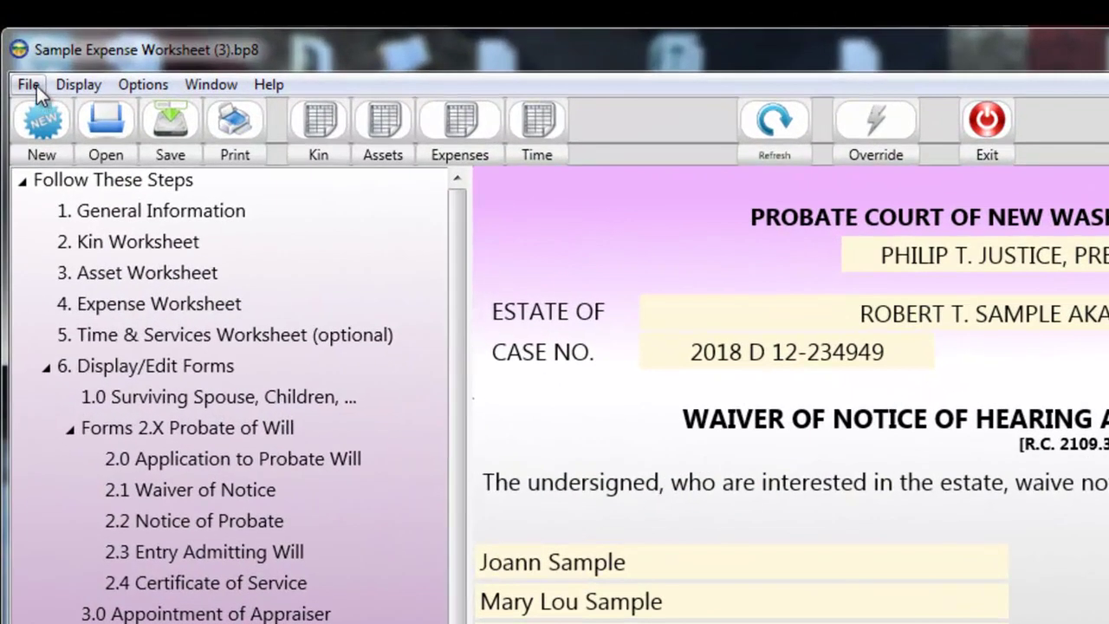
# Open Select Forms to Print and include forms 1.0, 2.0, 3.0 and 4.0.
pyautogui.click(37, 86)
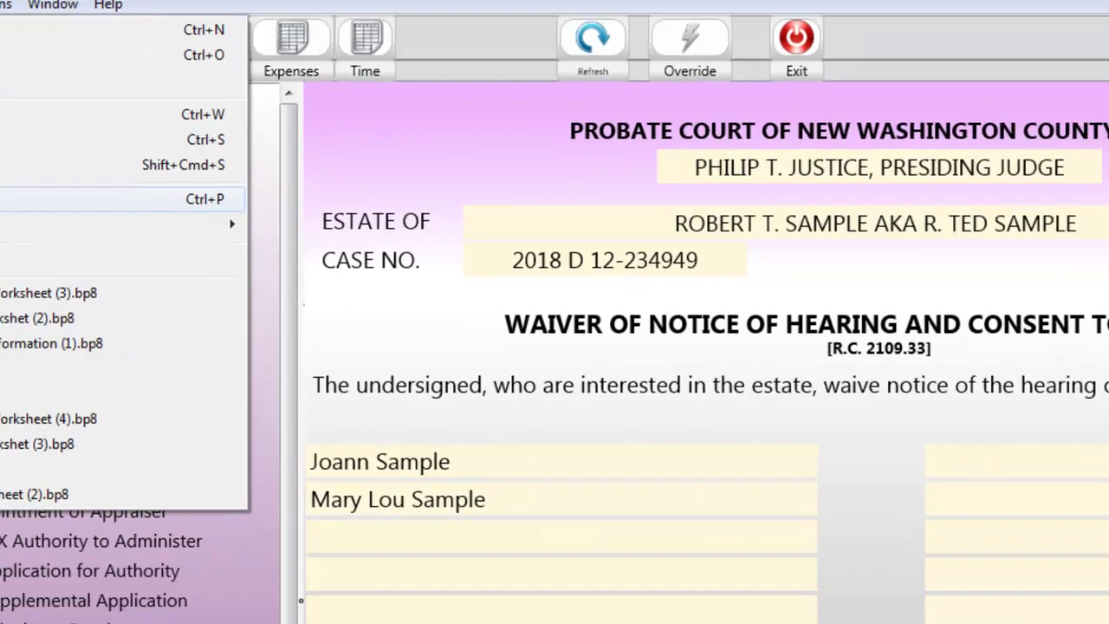
pyautogui.click(61, 289)
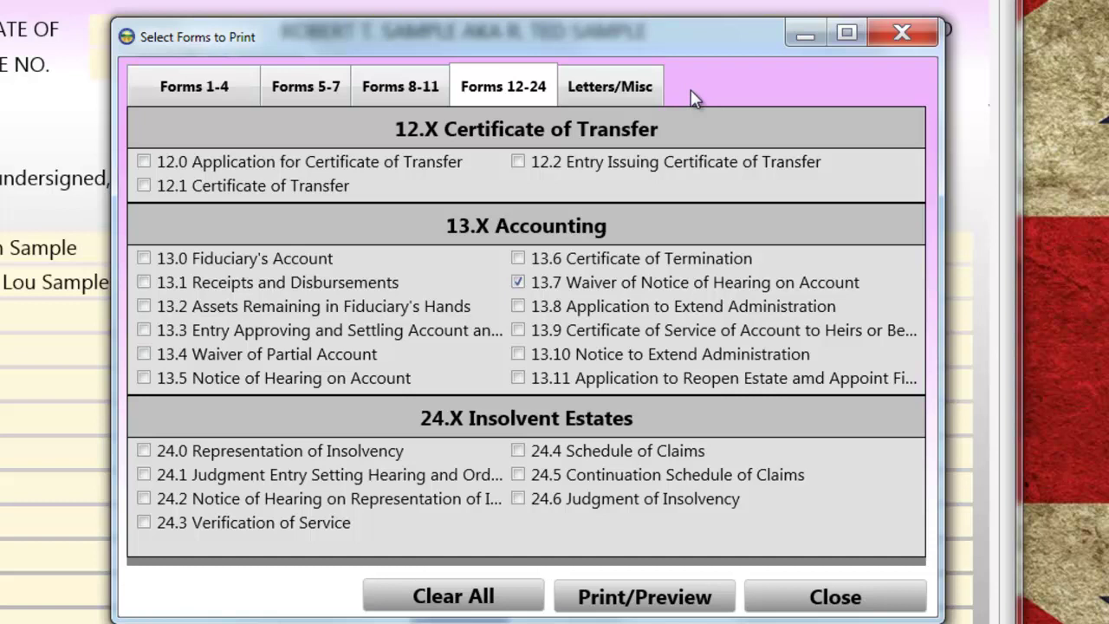
pyautogui.click(221, 94)
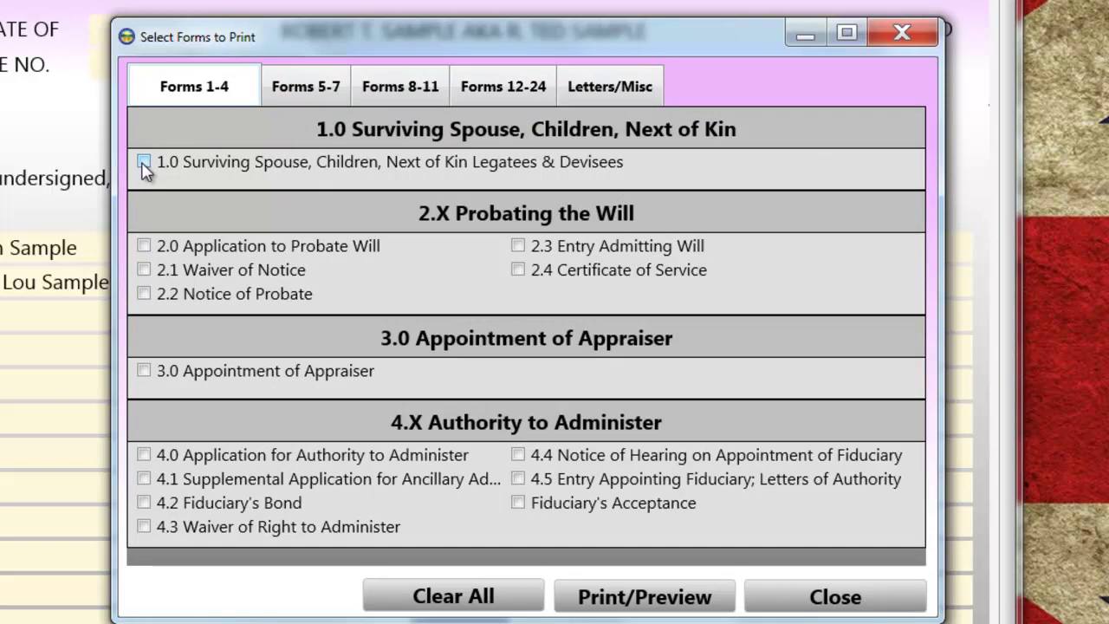
pyautogui.click(144, 163)
pyautogui.click(144, 246)
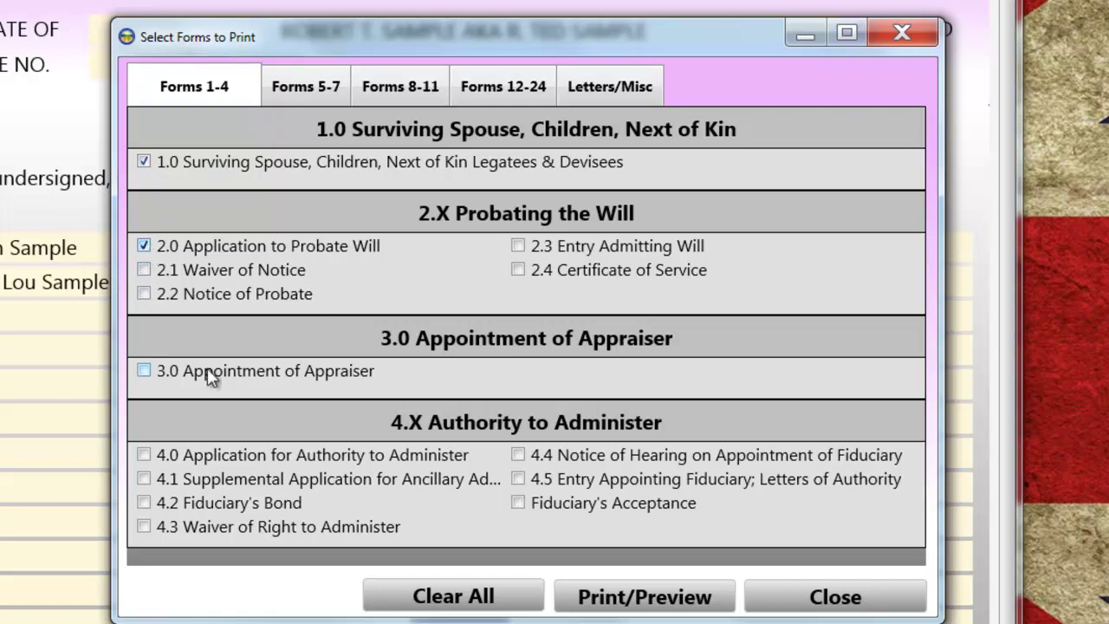
pyautogui.click(143, 372)
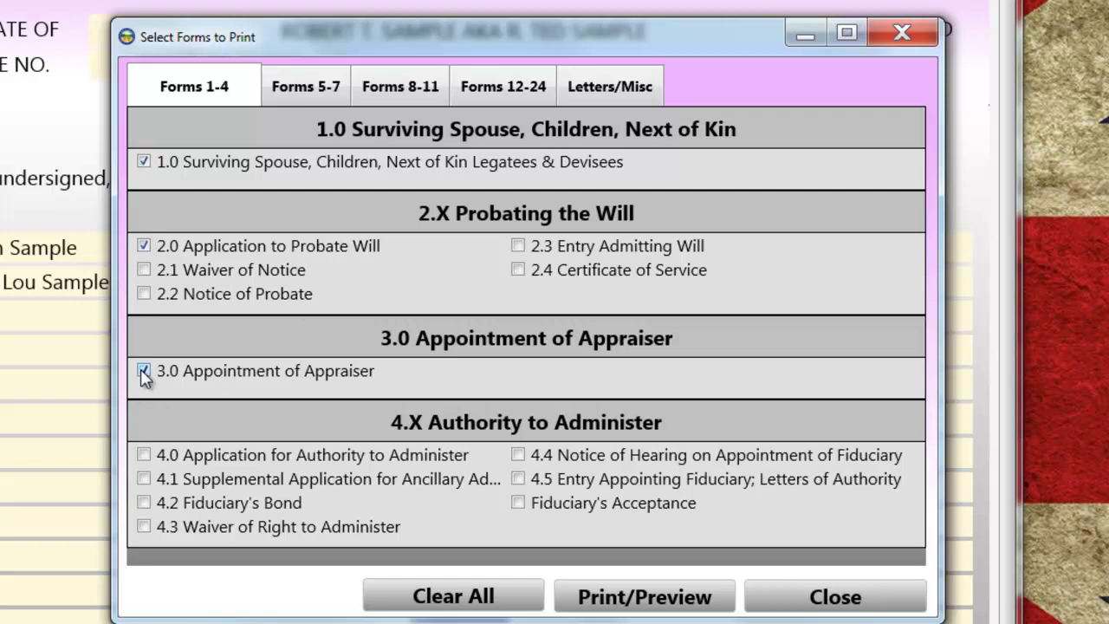
pyautogui.click(144, 455)
# Add forms 6.0, 6.1, 12.0, 12.1, 13.0 and 13.1, then generate the print preview.
pyautogui.click(340, 91)
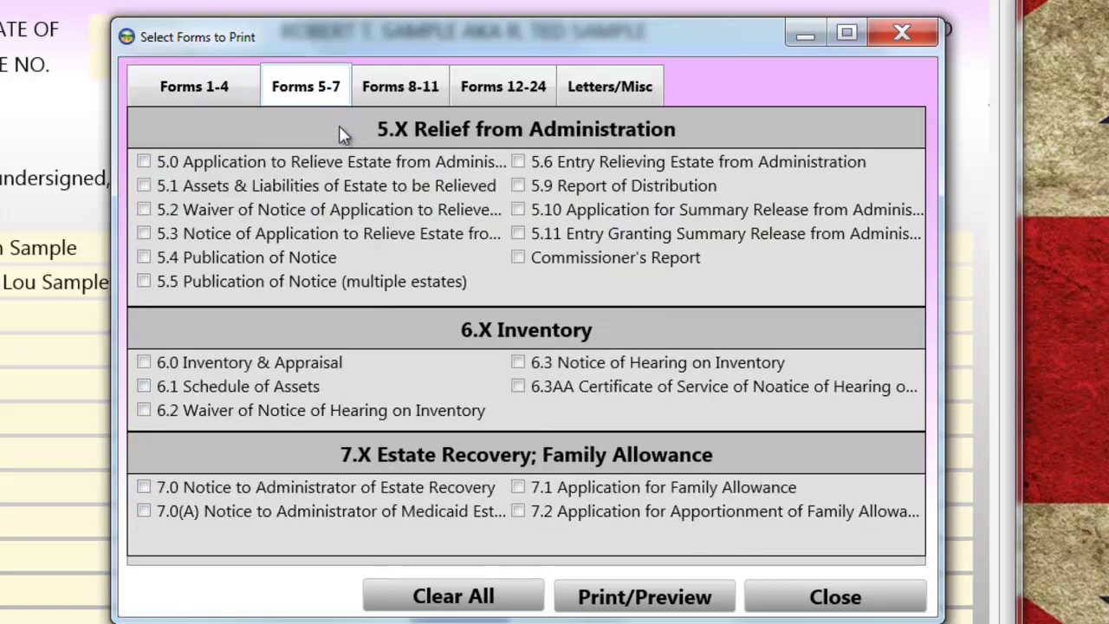
pyautogui.click(144, 364)
pyautogui.click(144, 386)
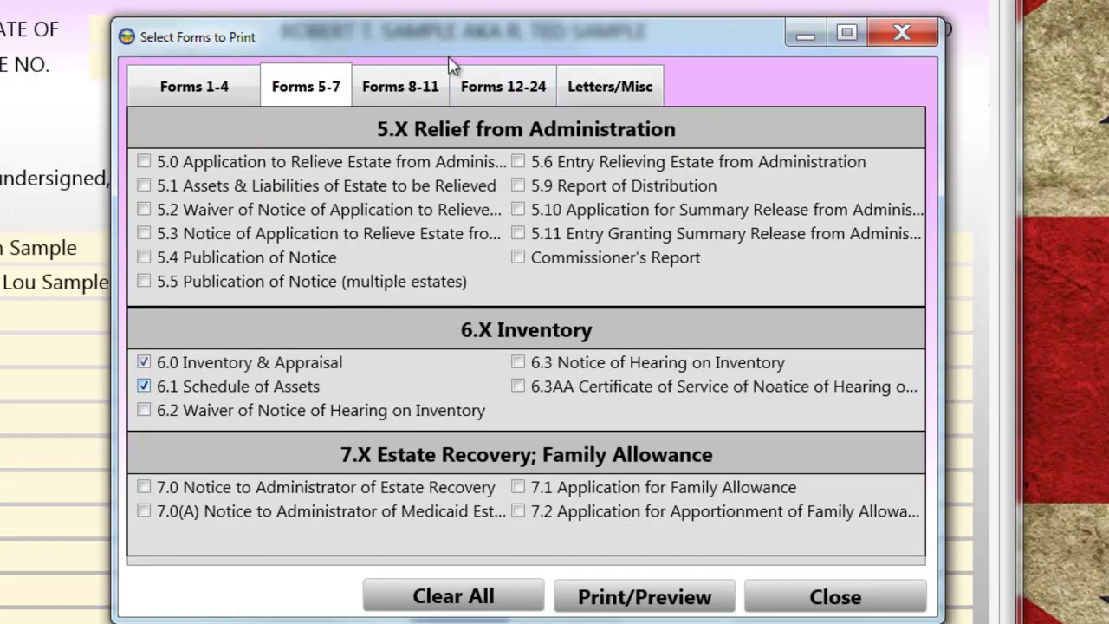
pyautogui.click(418, 94)
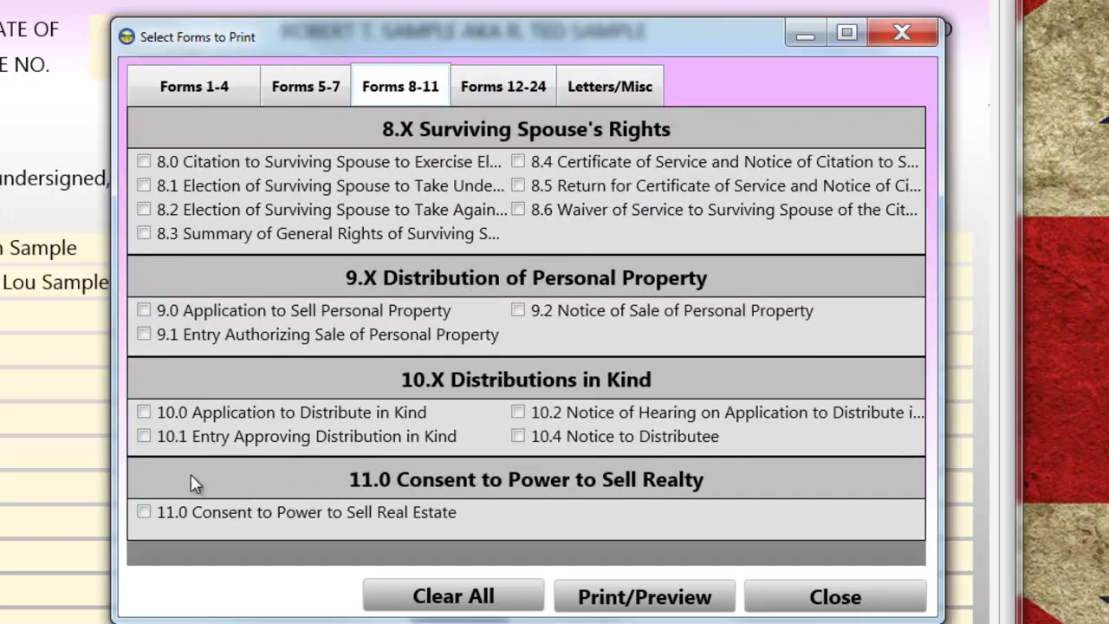
pyautogui.click(500, 84)
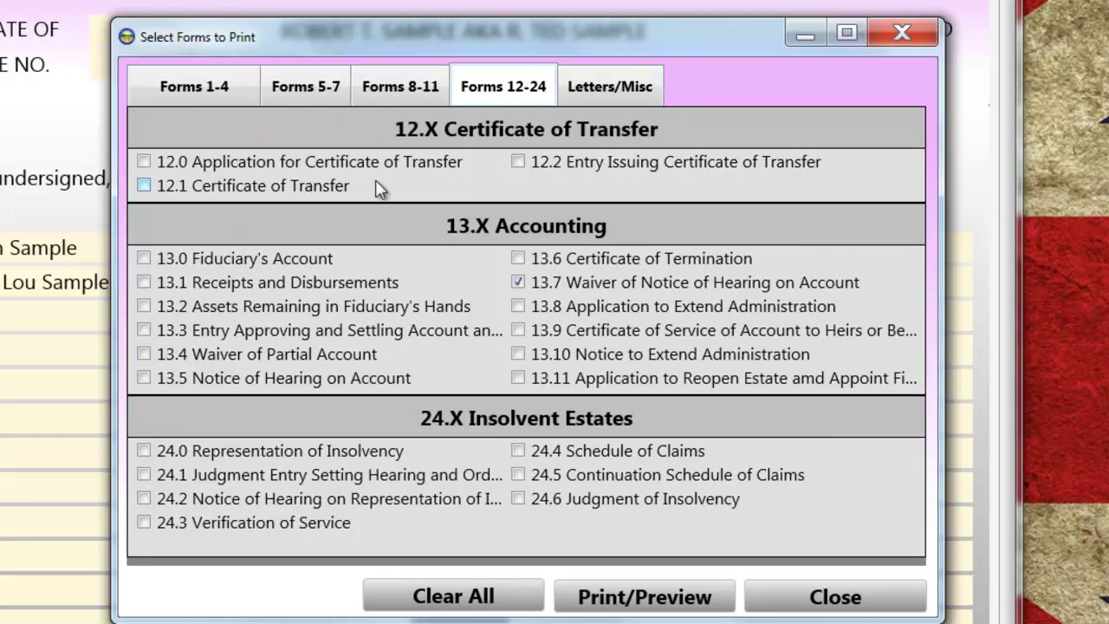
pyautogui.click(144, 163)
pyautogui.click(144, 185)
pyautogui.click(143, 258)
pyautogui.click(144, 283)
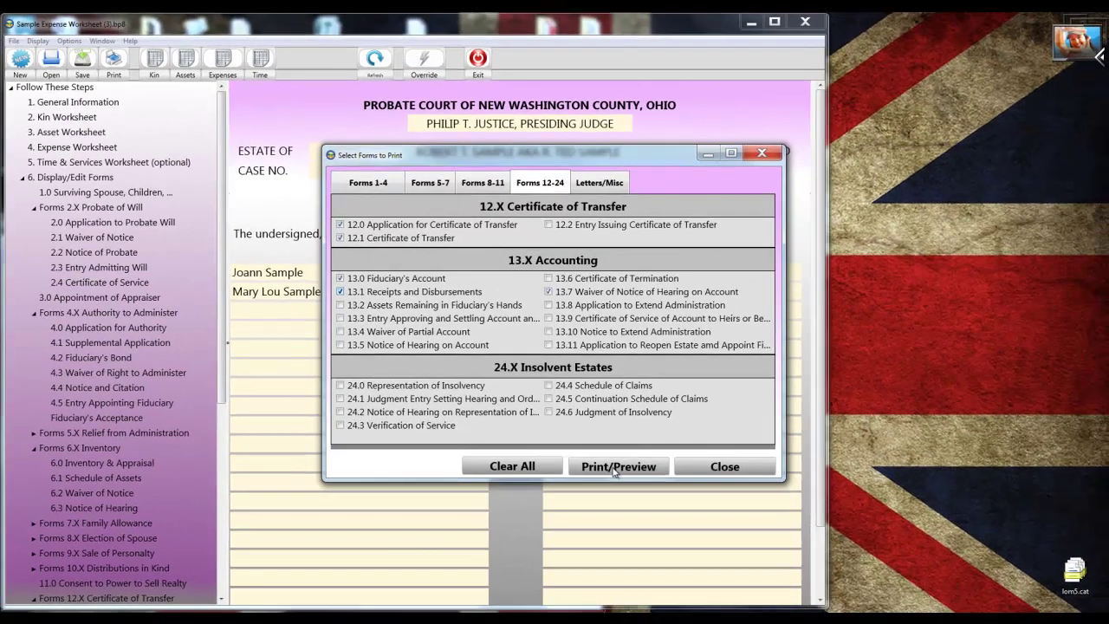
pyautogui.click(614, 467)
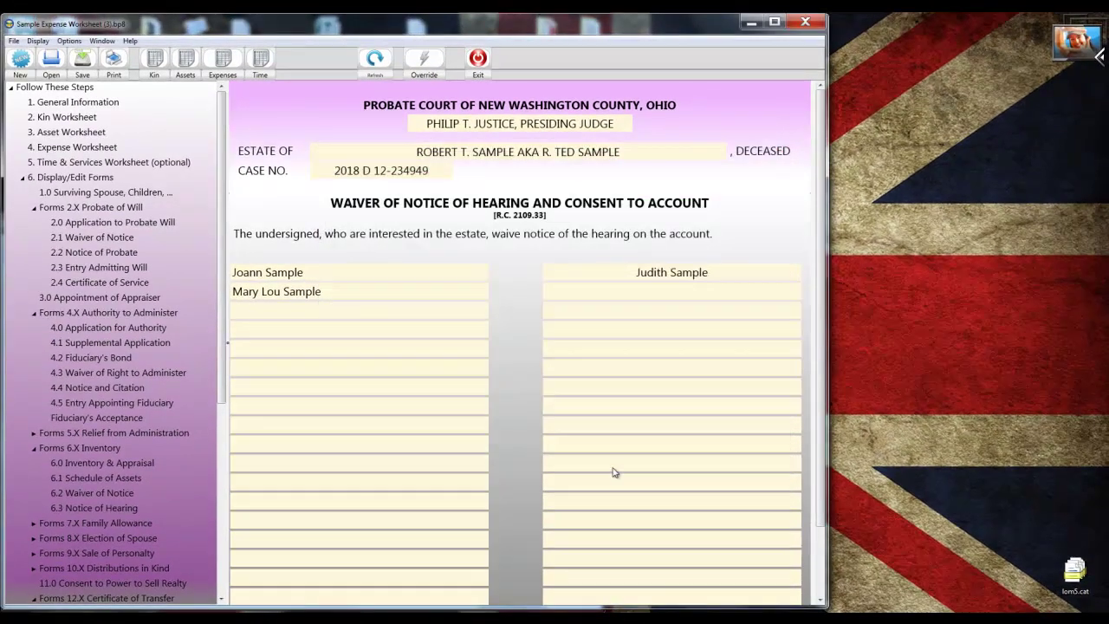
pyautogui.click(614, 467)
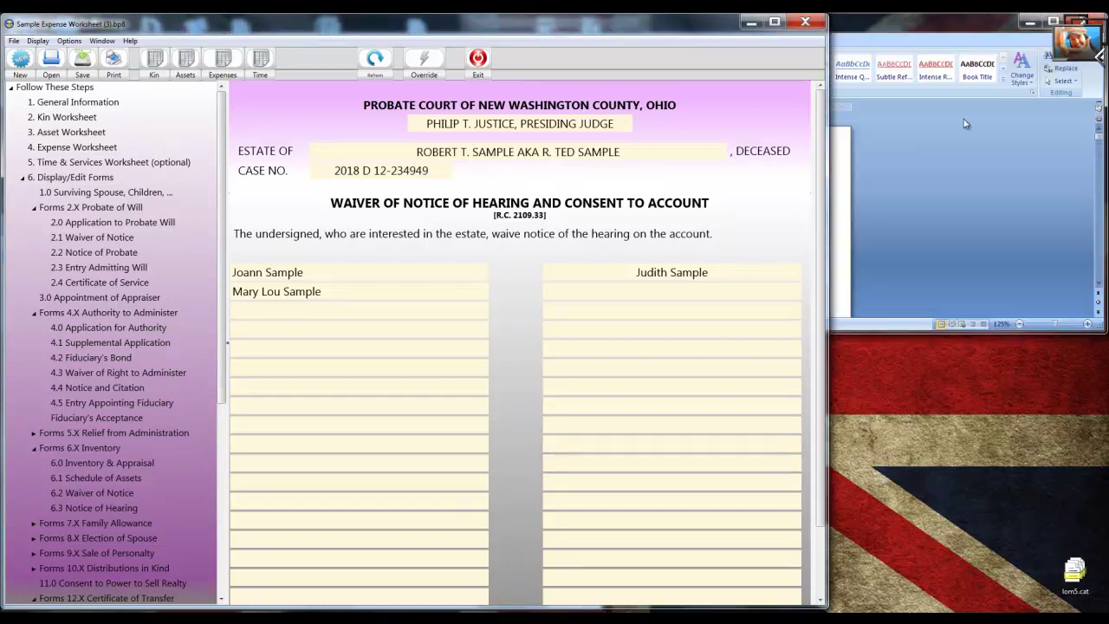
# Bring the send_temp.RTF Word document to the front, maximize it, and show the View ribbon.
pyautogui.click(1008, 37)
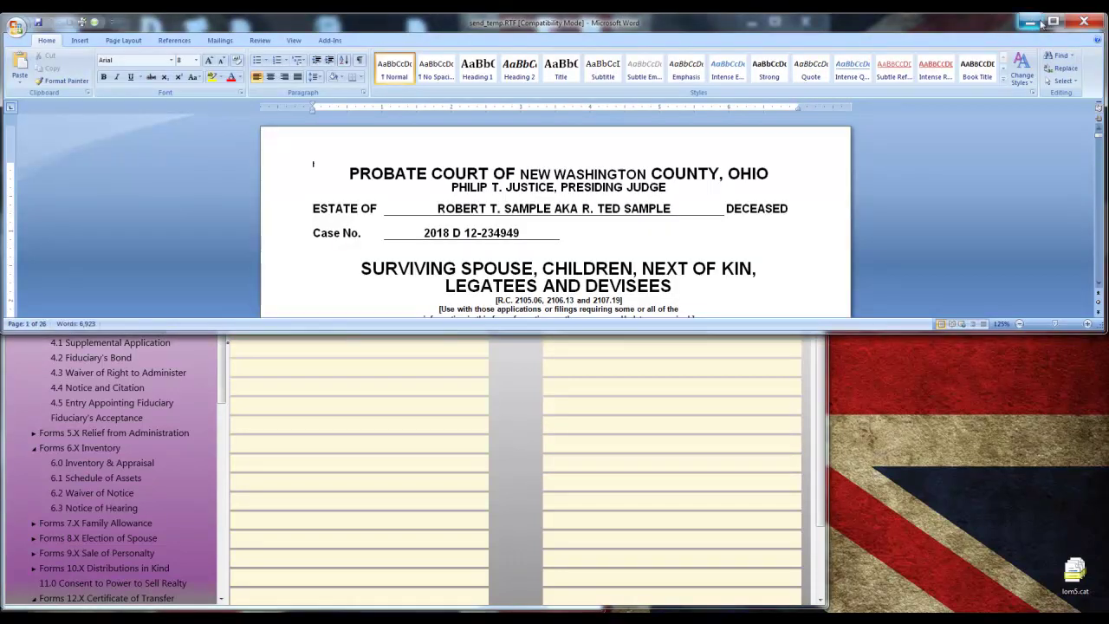
pyautogui.click(1053, 22)
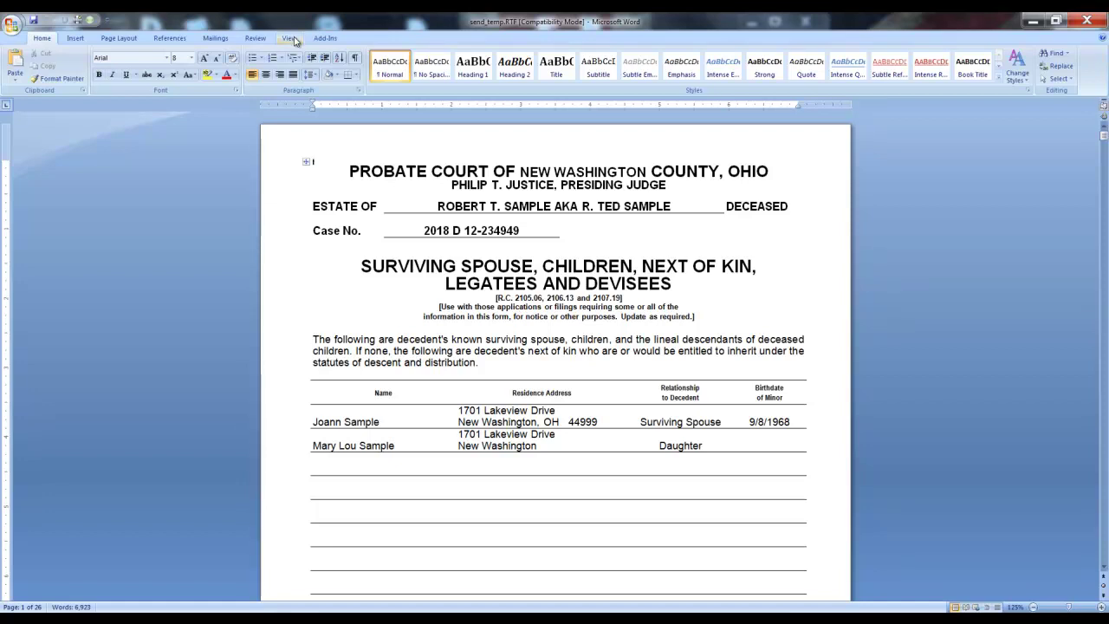
pyautogui.click(292, 38)
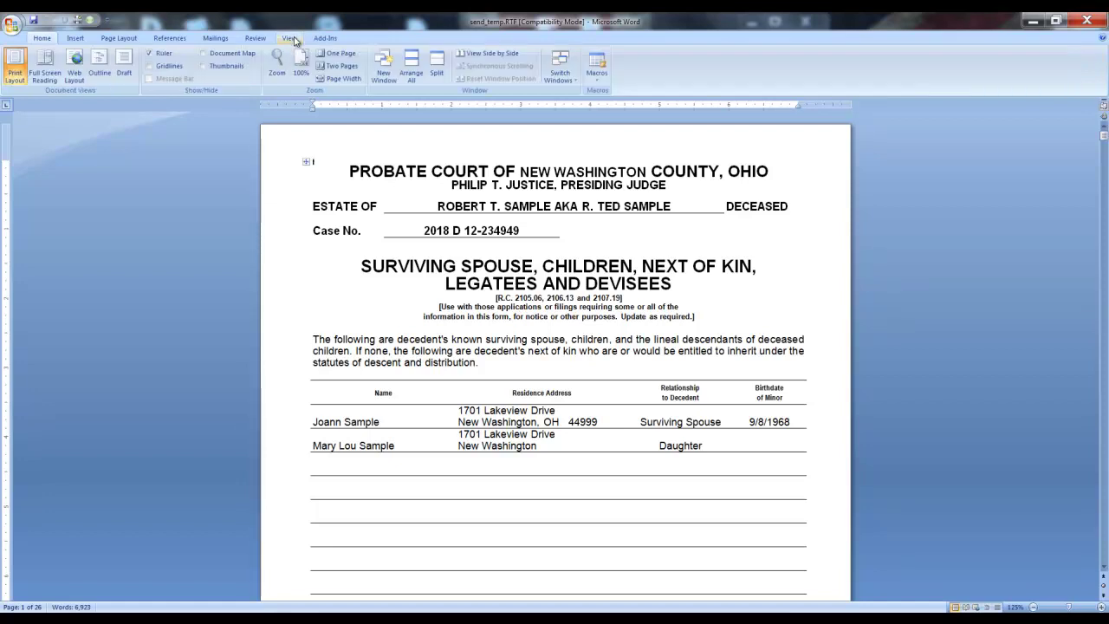
# Read all 26 pages in Full Screen Reading view, then close the reading layout.
pyautogui.click(45, 73)
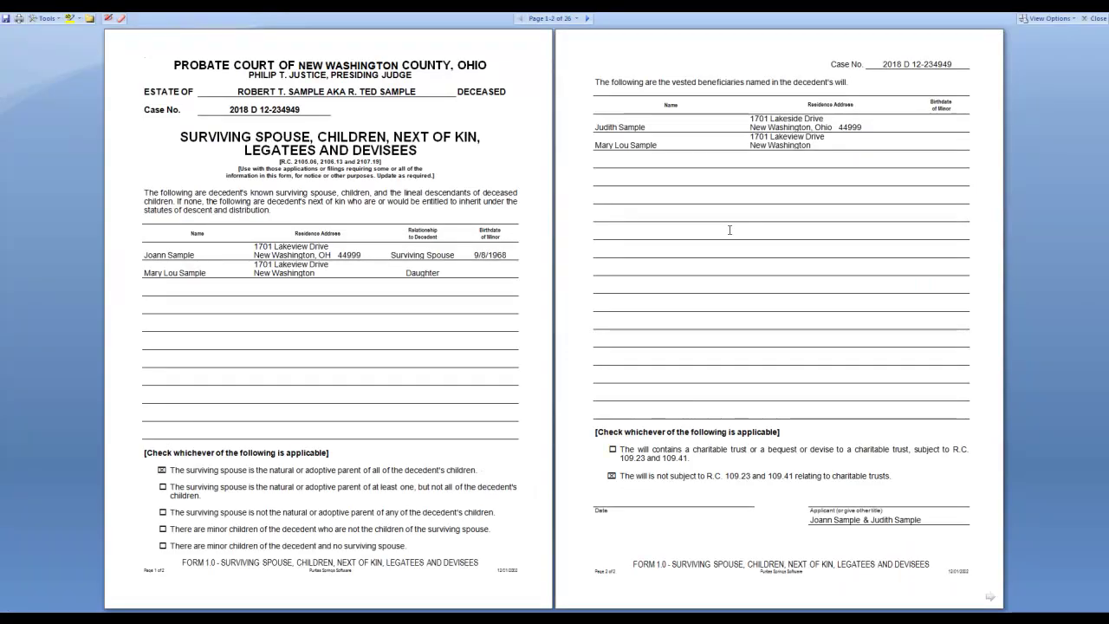
pyautogui.scroll(-1, 730, 229)
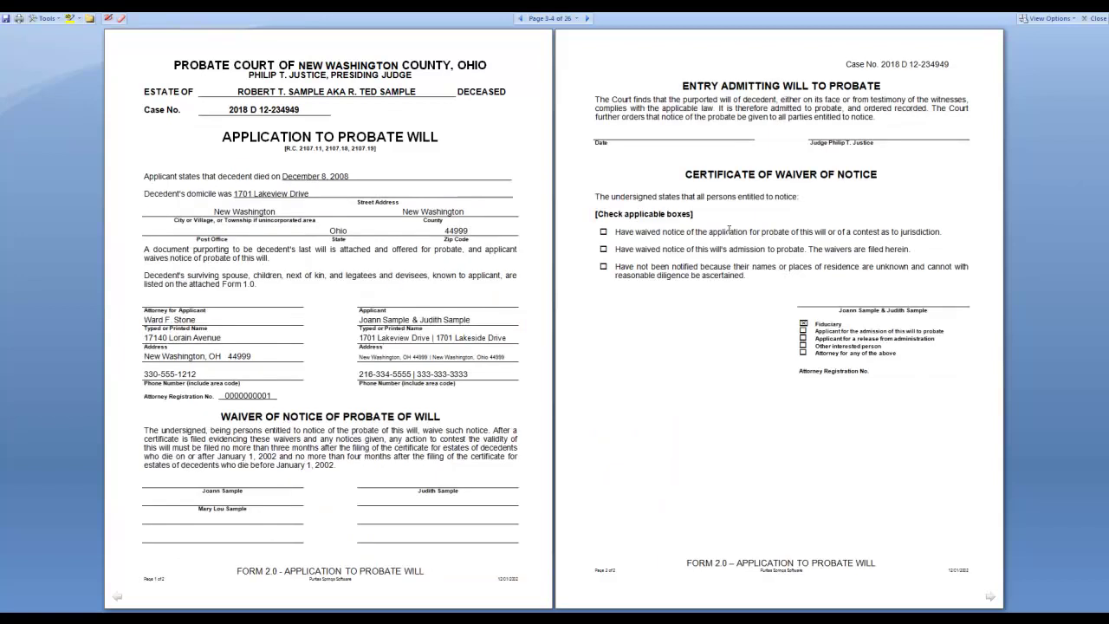
pyautogui.scroll(-1, 730, 230)
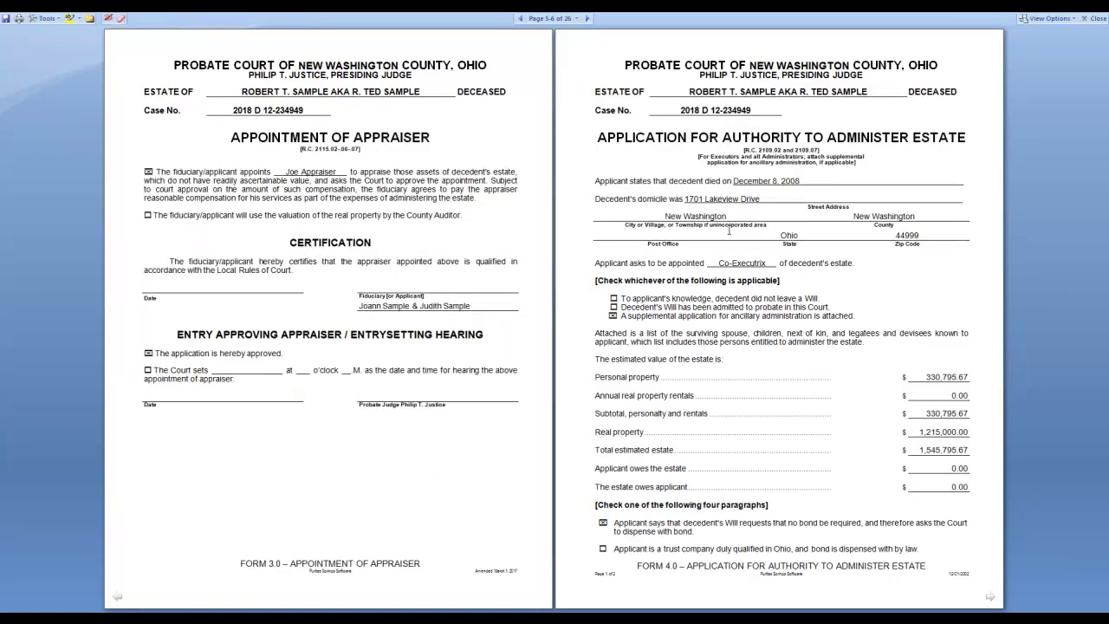
pyautogui.scroll(-1, 730, 230)
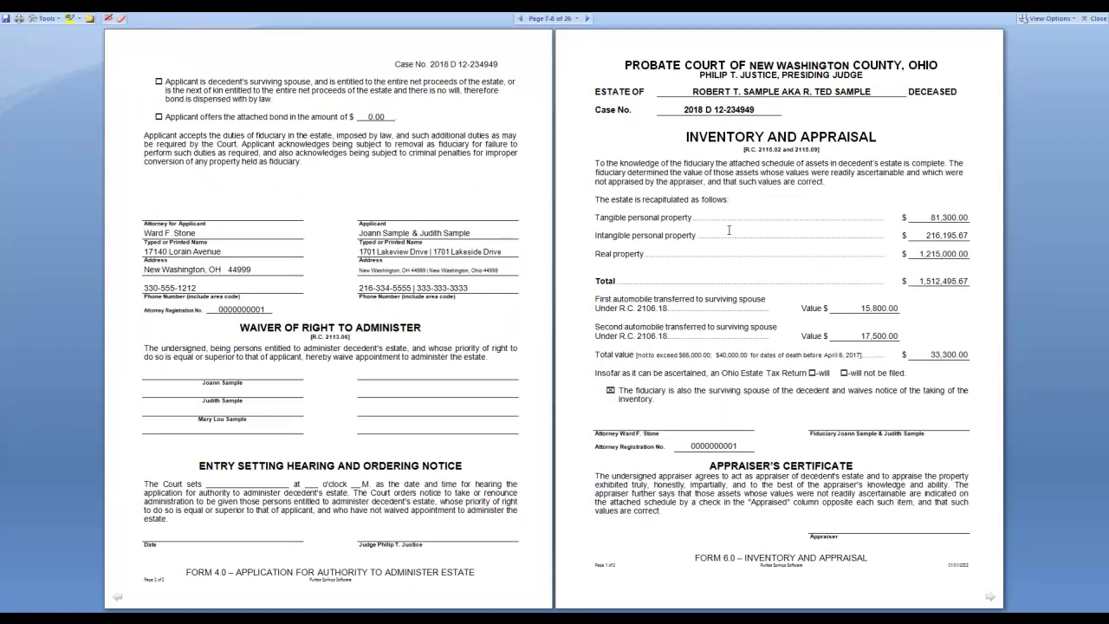
pyautogui.scroll(-1, 730, 229)
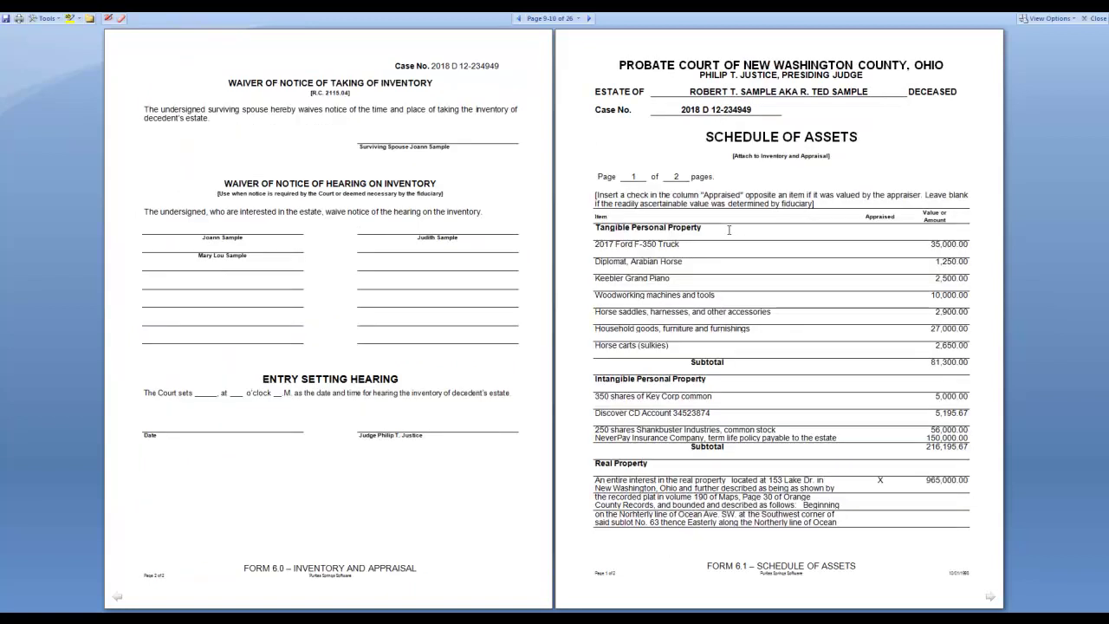
pyautogui.scroll(-2, 730, 229)
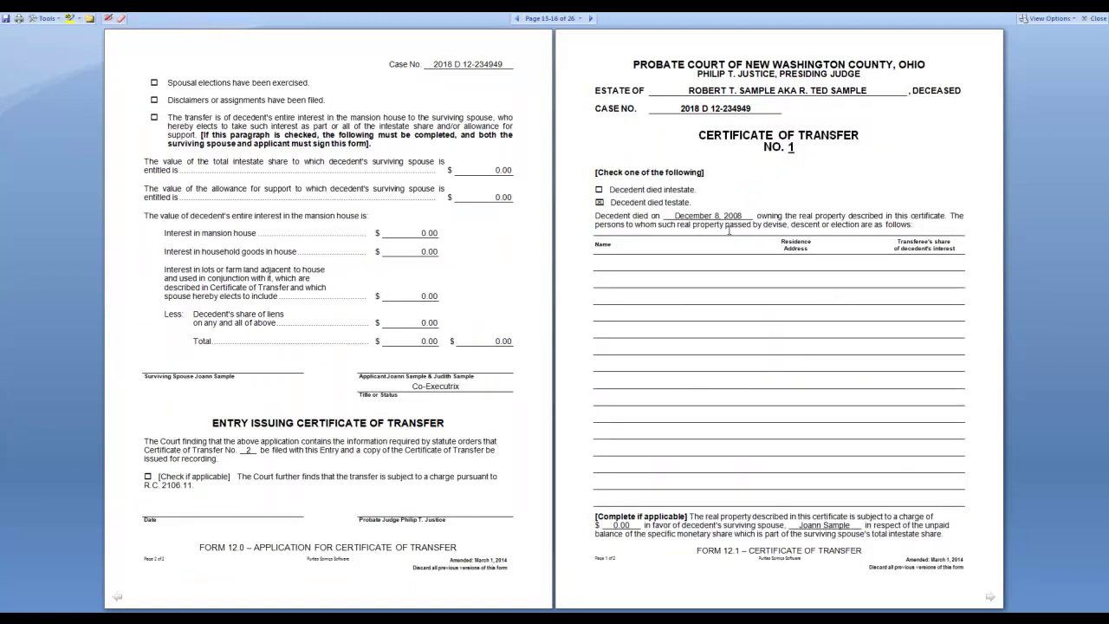
pyautogui.scroll(-2, 729, 230)
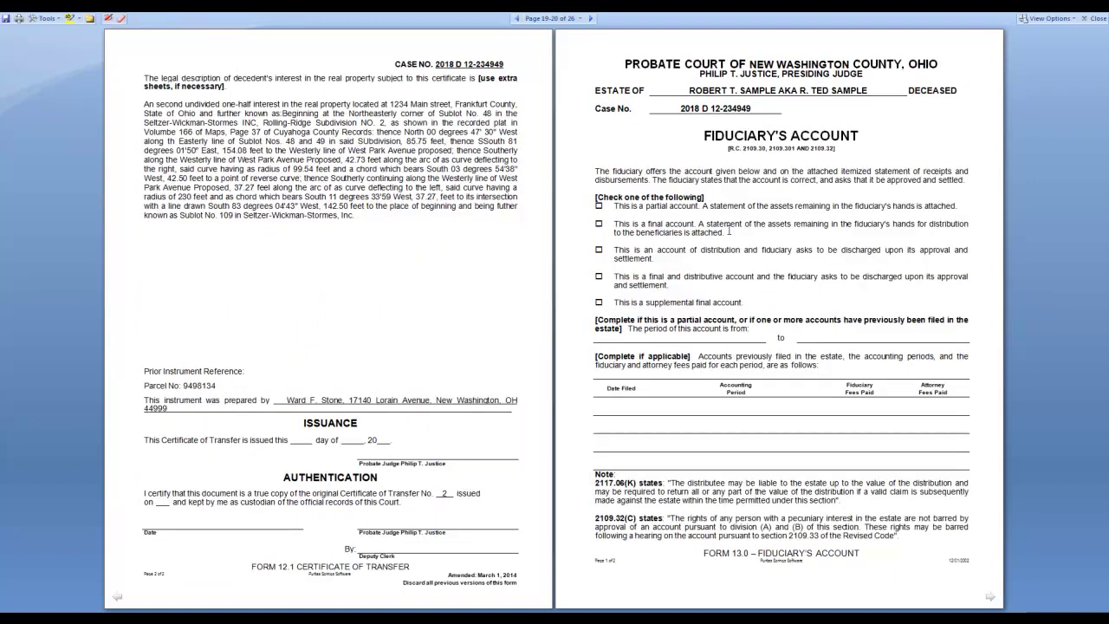
pyautogui.scroll(-1, 729, 230)
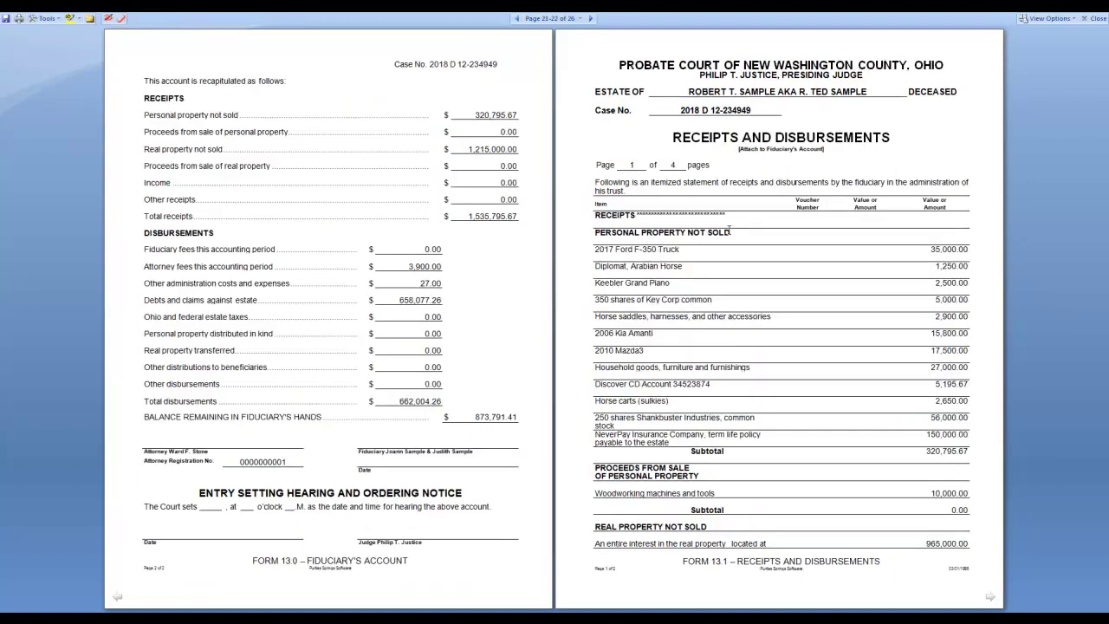
pyautogui.scroll(-1, 729, 229)
pyautogui.scroll(-1, 729, 230)
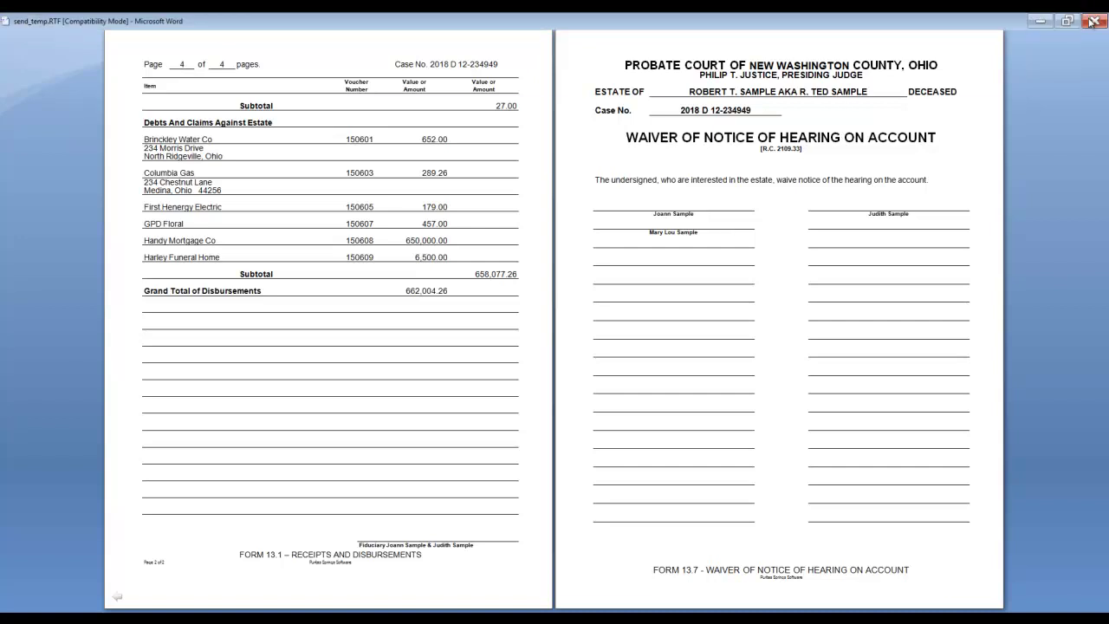
pyautogui.click(1094, 19)
# Close both generated Word documents to return to the Waiver of Notice of Hearing form.
pyautogui.click(1094, 21)
pyautogui.click(1090, 19)
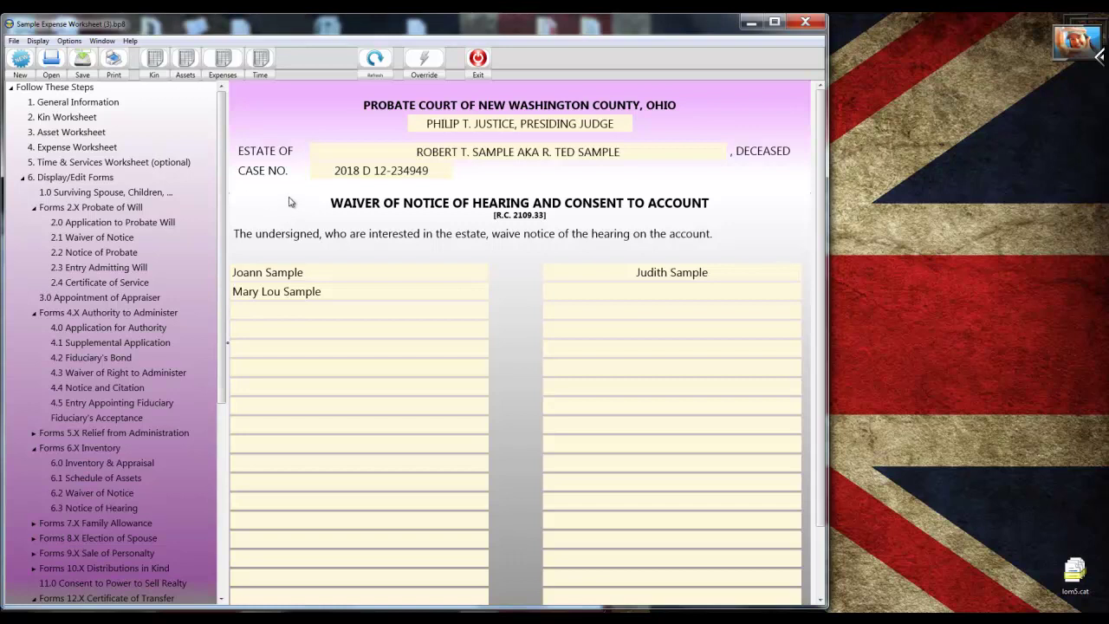
# In the asset worksheet, change the Discover CD Account value from $5,195.67 to $6,195.67.
pyautogui.click(182, 76)
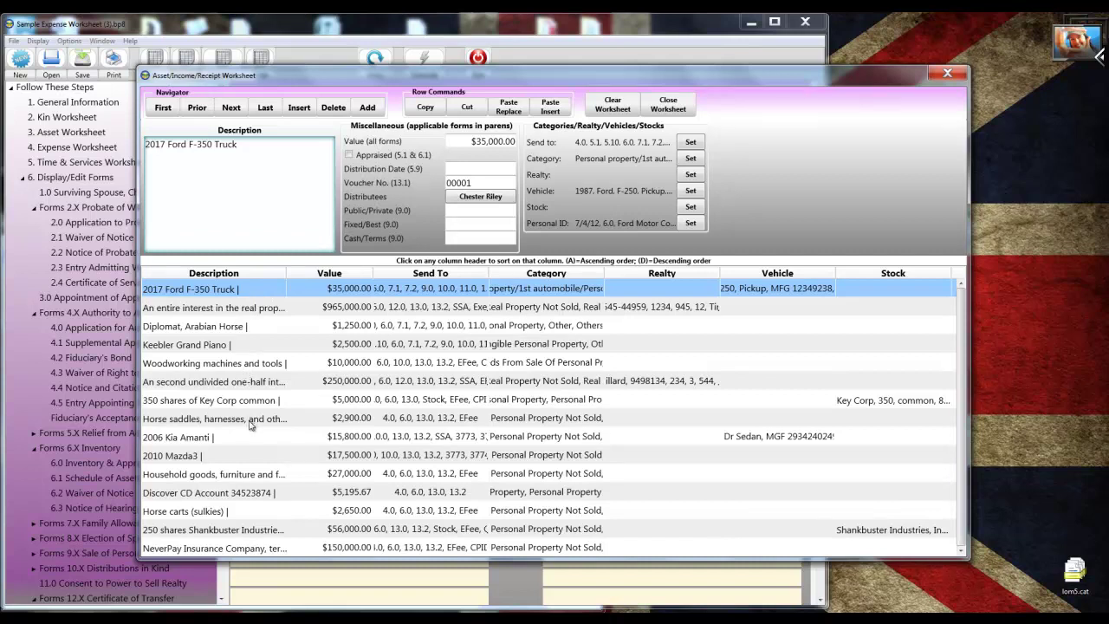
pyautogui.click(205, 497)
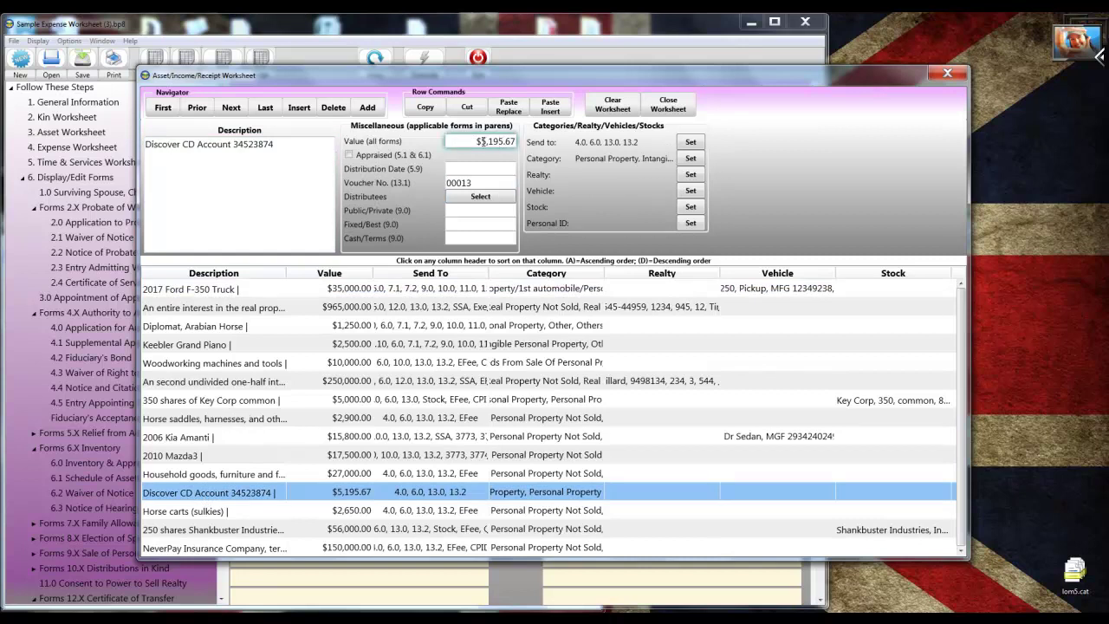
pyautogui.click(486, 141)
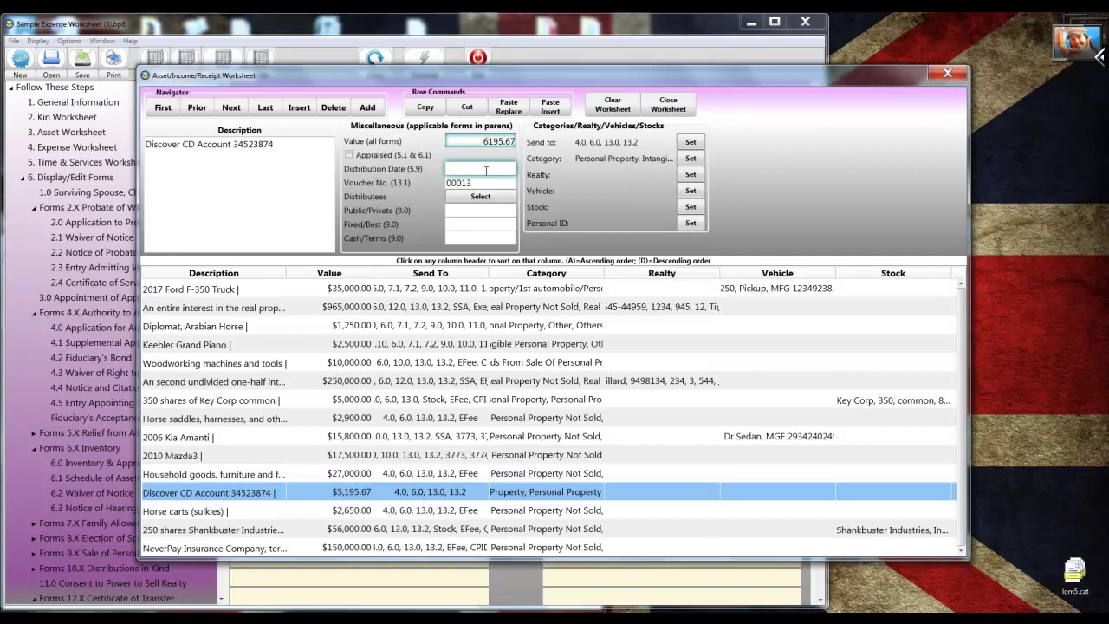
pyautogui.click(486, 170)
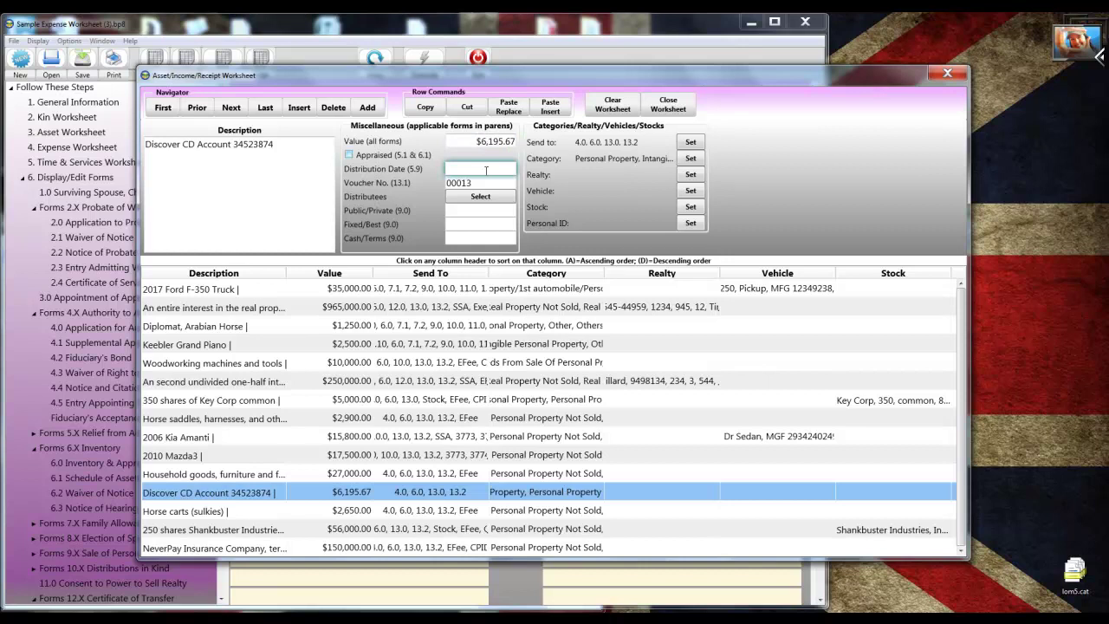